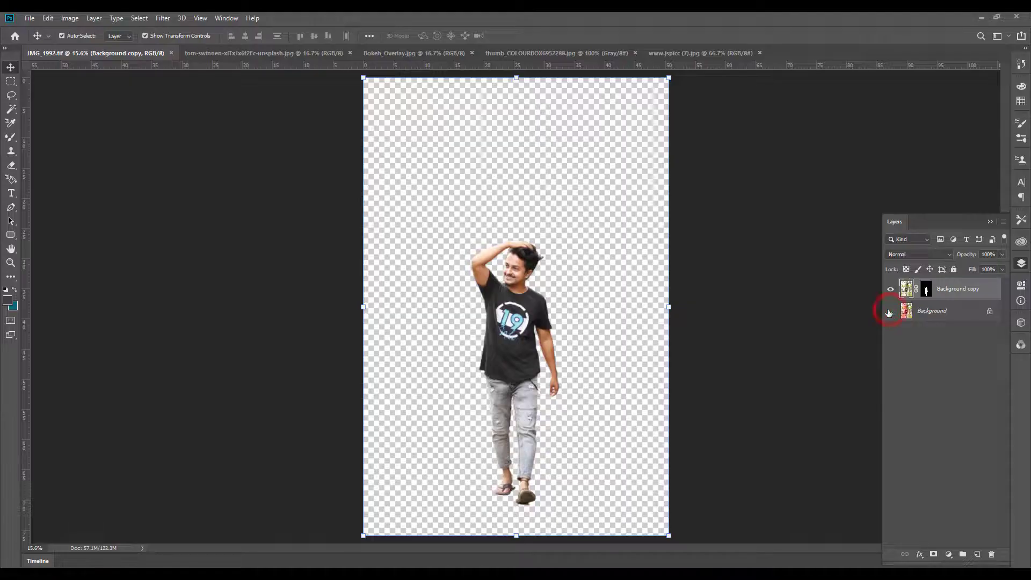
Step: Make the original Background layer visible again behind the masked cut-out man
{"action": "left_click", "coordinate": [889, 312]}
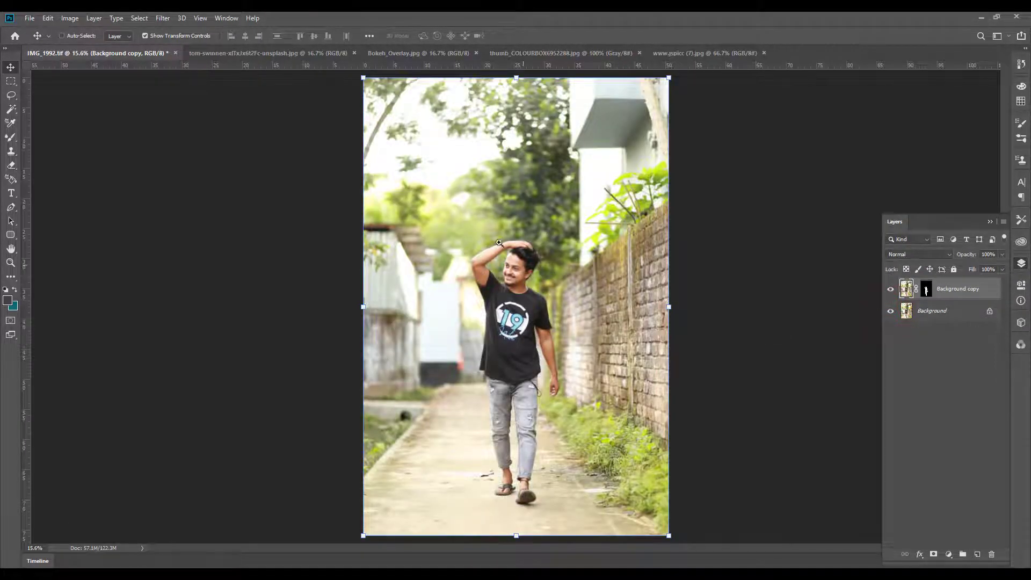
Step: Hide the Background layer and zoom in on the man's face
{"action": "scroll", "coordinate": [494, 240], "scroll_direction": "up", "scroll_amount": 3}
{"action": "scroll", "coordinate": [494, 240], "scroll_direction": "down", "scroll_amount": 4}
{"action": "scroll", "coordinate": [495, 249], "scroll_direction": "up", "scroll_amount": 1}
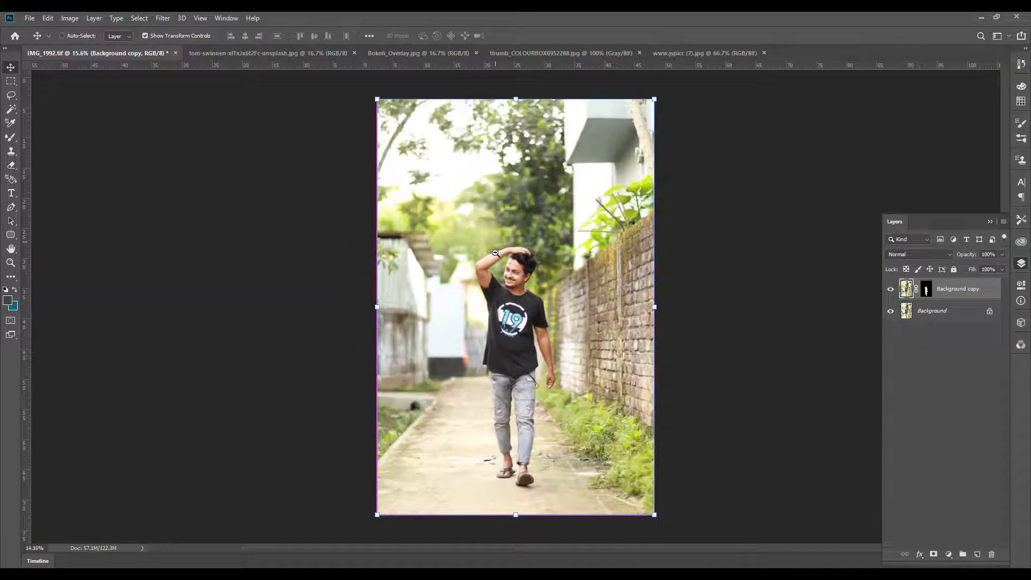
{"action": "left_click", "coordinate": [891, 312]}
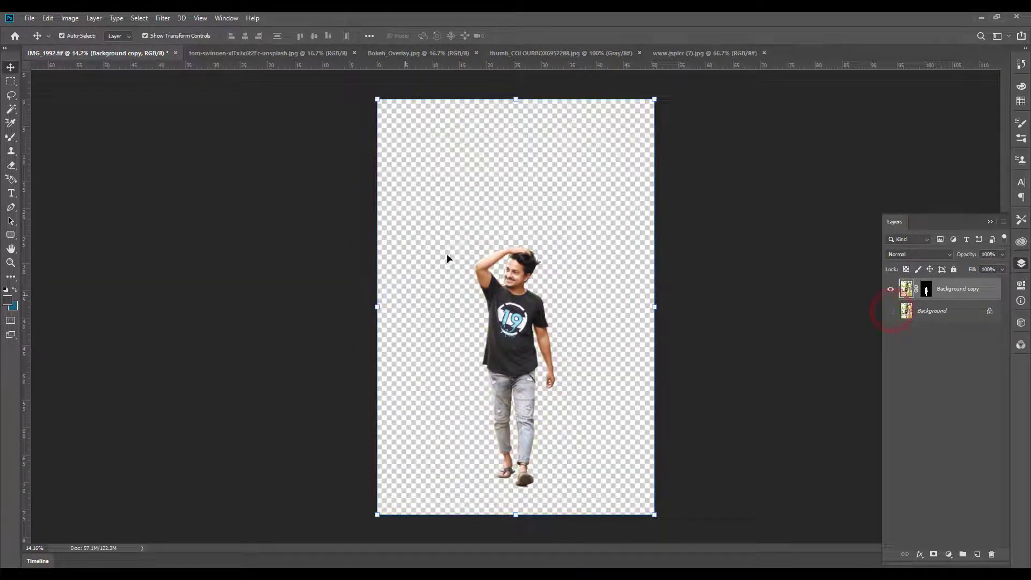
{"action": "scroll", "coordinate": [591, 317], "scroll_direction": "up", "scroll_amount": 1}
{"action": "scroll", "coordinate": [526, 290], "scroll_direction": "up", "scroll_amount": 5}
{"action": "scroll", "coordinate": [515, 279], "scroll_direction": "down", "scroll_amount": 2}
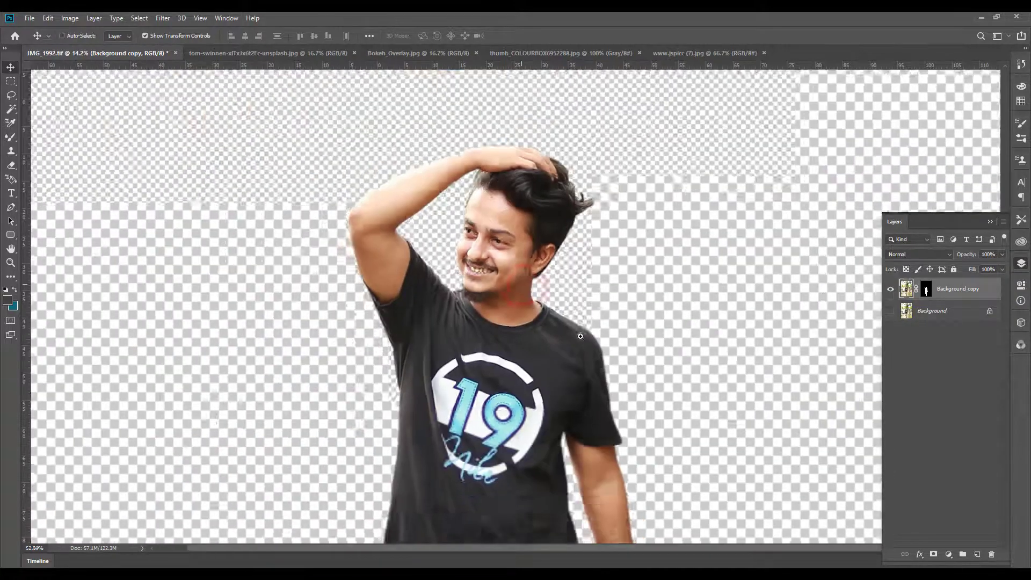
{"action": "scroll", "coordinate": [473, 196], "scroll_direction": "up", "scroll_amount": 2}
{"action": "scroll", "coordinate": [473, 196], "scroll_direction": "up", "scroll_amount": 2}
{"action": "scroll", "coordinate": [476, 213], "scroll_direction": "up", "scroll_amount": 3}
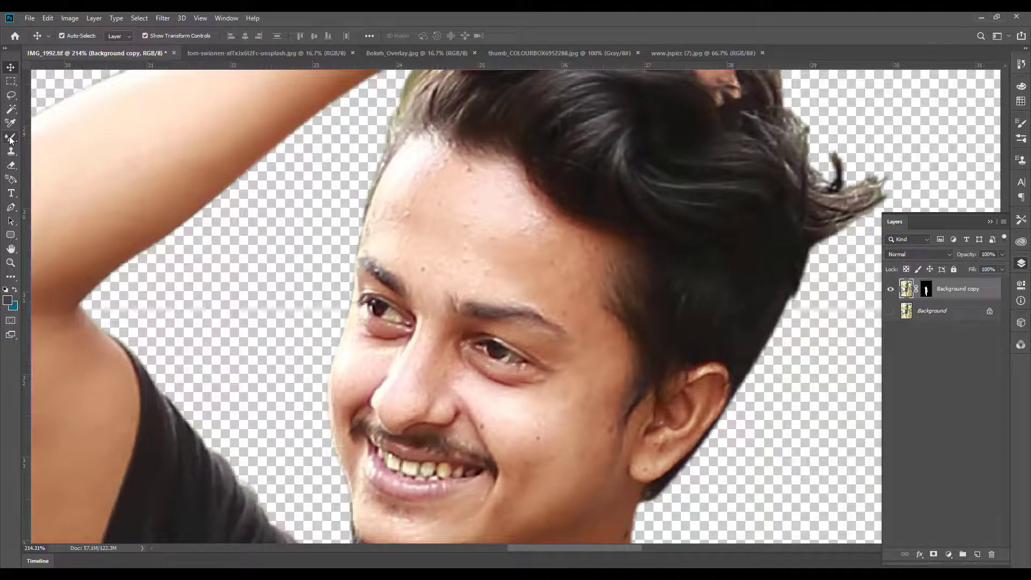
Step: Switch to the Mixer Brush set to 47 px size and 0% hardness
{"action": "left_click", "coordinate": [11, 140]}
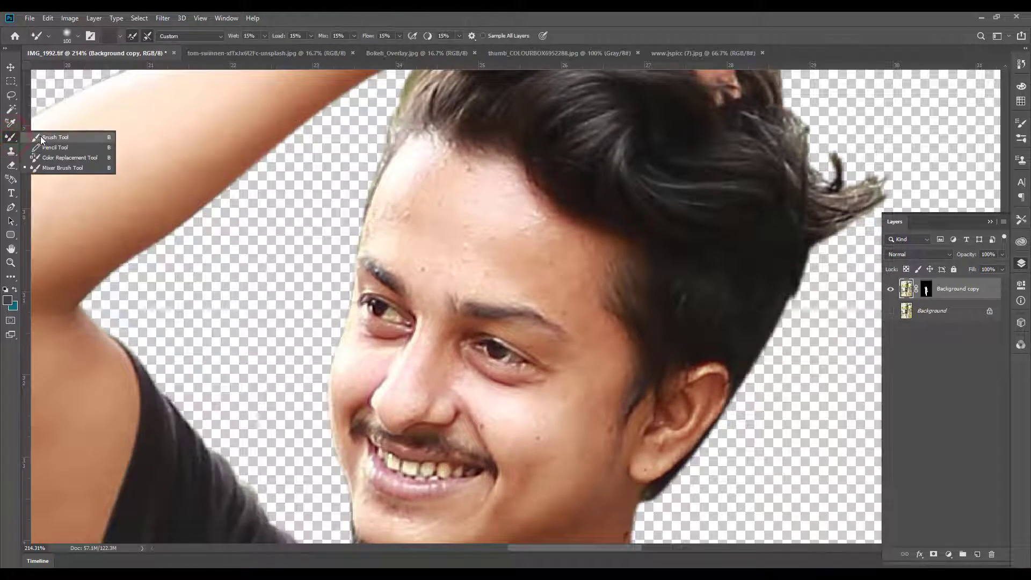
{"action": "left_click", "coordinate": [82, 168]}
{"action": "key", "text": "bracketleft"}
{"action": "key", "text": "bracketleft"}
{"action": "key", "text": "bracketleft"}
{"action": "key", "text": "bracketleft"}
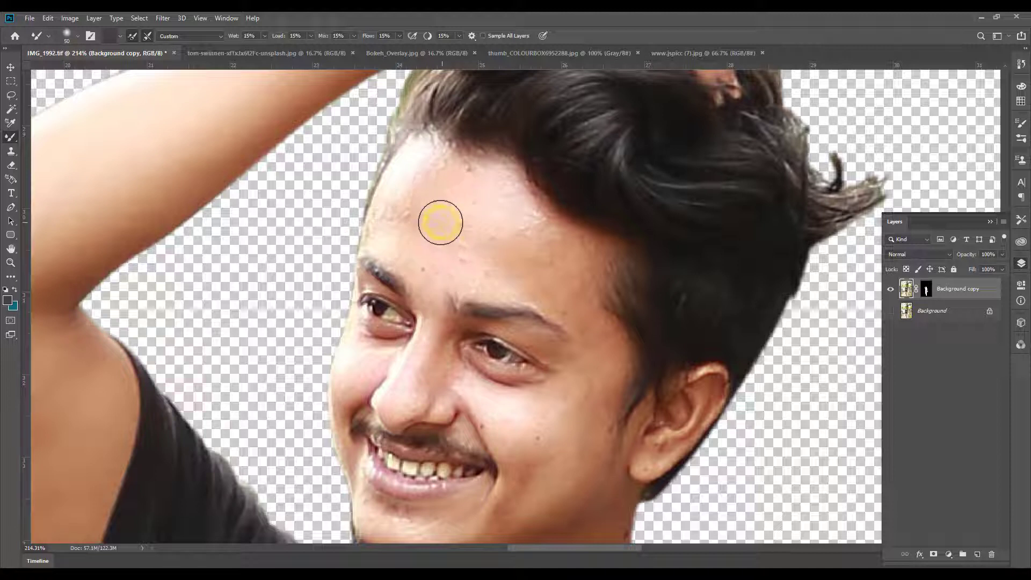
{"action": "right_click", "coordinate": [447, 223]}
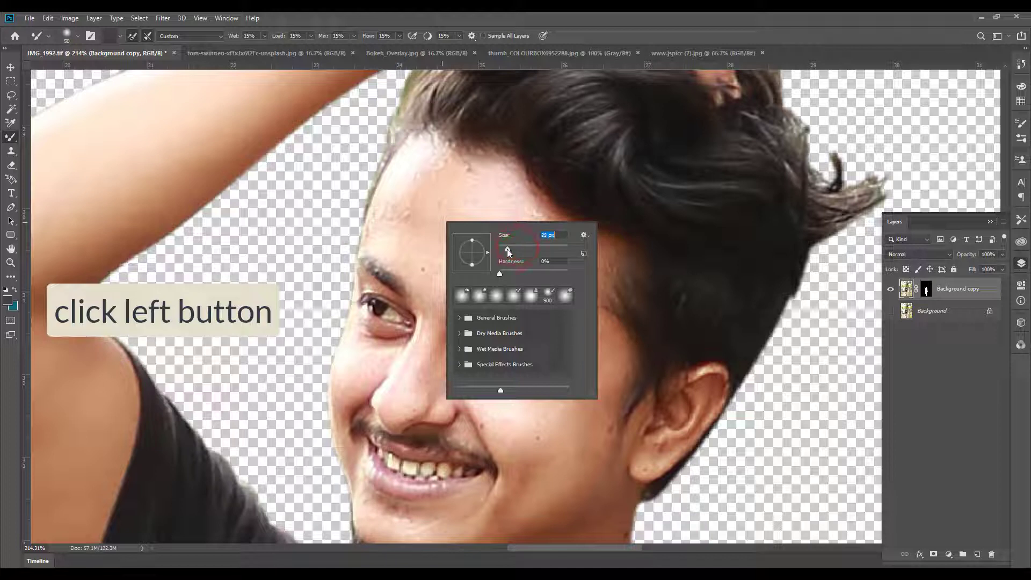
{"action": "left_click_drag", "start_coordinate": [514, 250], "coordinate": [516, 249]}
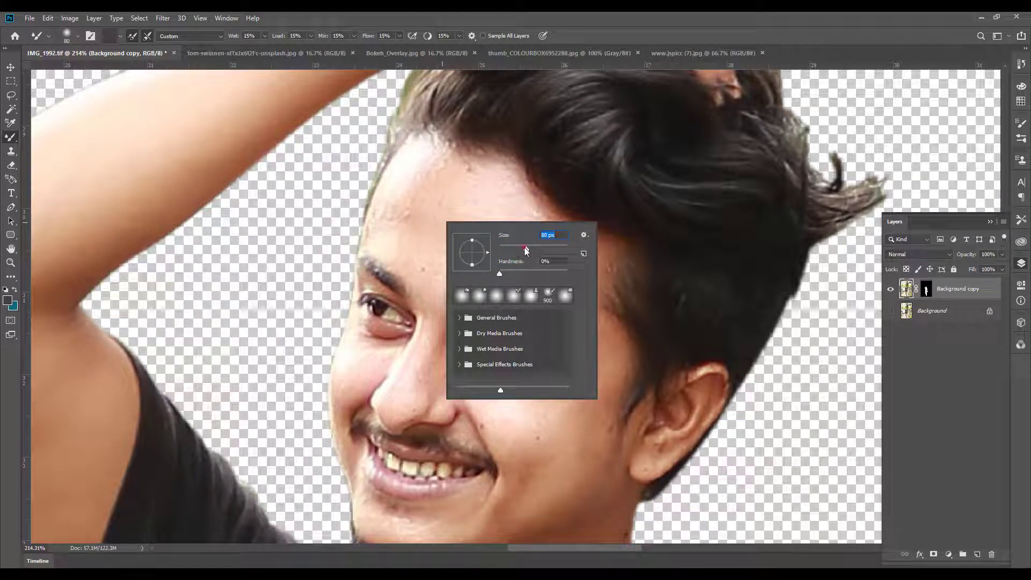
{"action": "left_click", "coordinate": [423, 223]}
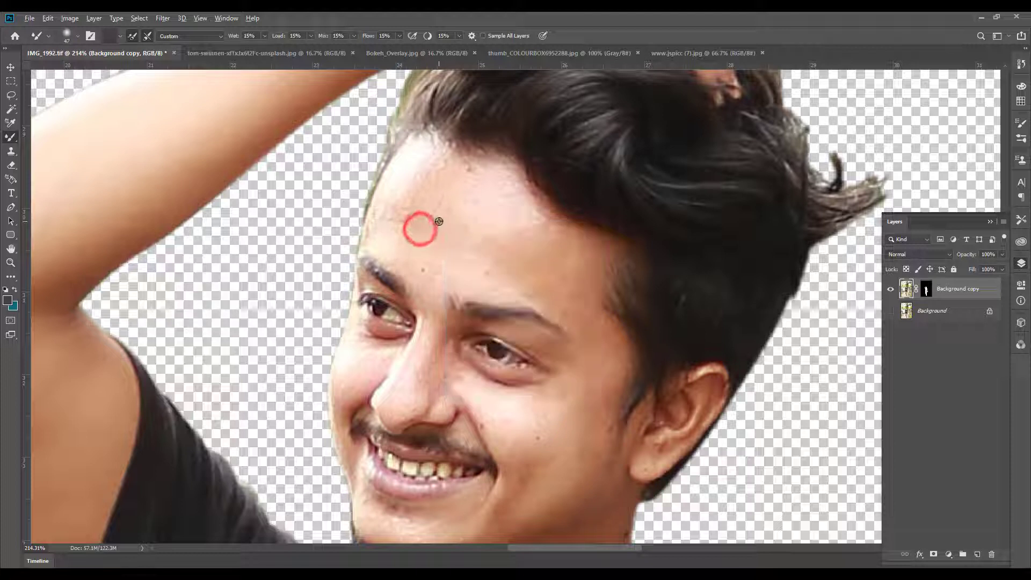
Step: Sample skin tones and blend away spots across the forehead and hairline
{"action": "left_click", "coordinate": [437, 221], "text": "alt"}
{"action": "left_click", "coordinate": [409, 198]}
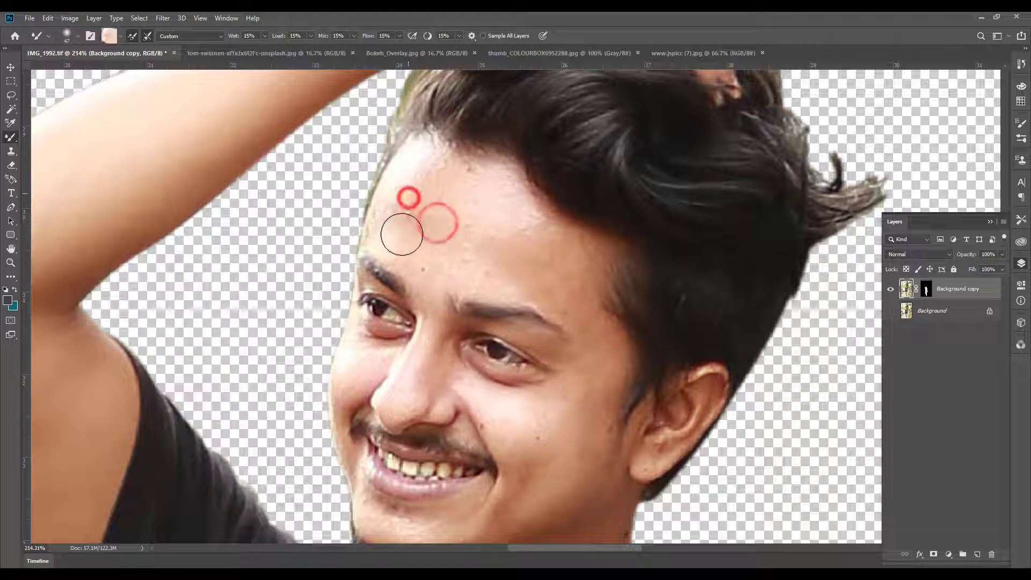
{"action": "left_click", "coordinate": [412, 193]}
{"action": "left_click", "coordinate": [418, 168]}
{"action": "left_click", "coordinate": [463, 196]}
{"action": "left_click", "coordinate": [467, 175]}
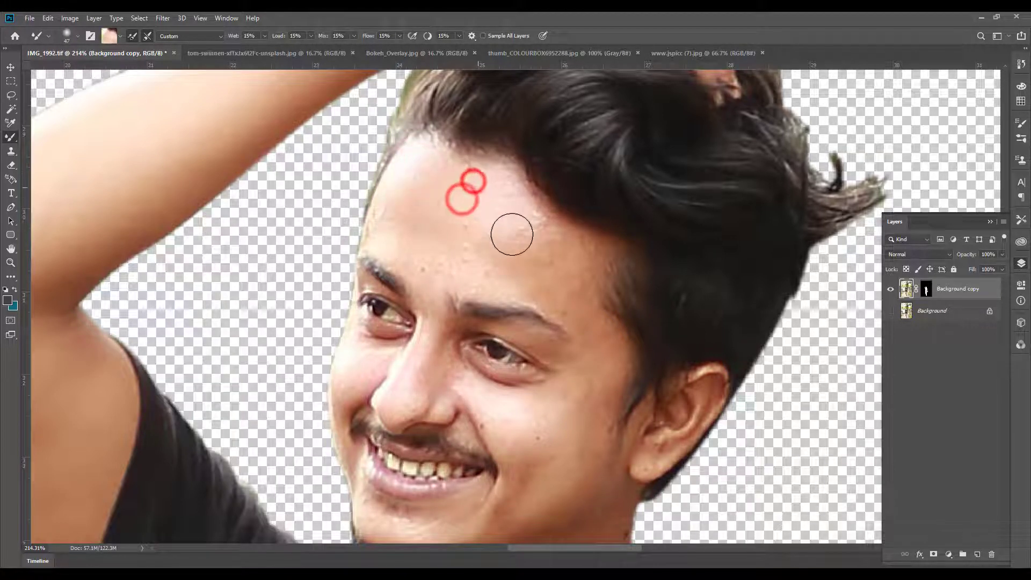
{"action": "left_click", "coordinate": [487, 247]}
{"action": "left_click", "coordinate": [486, 216]}
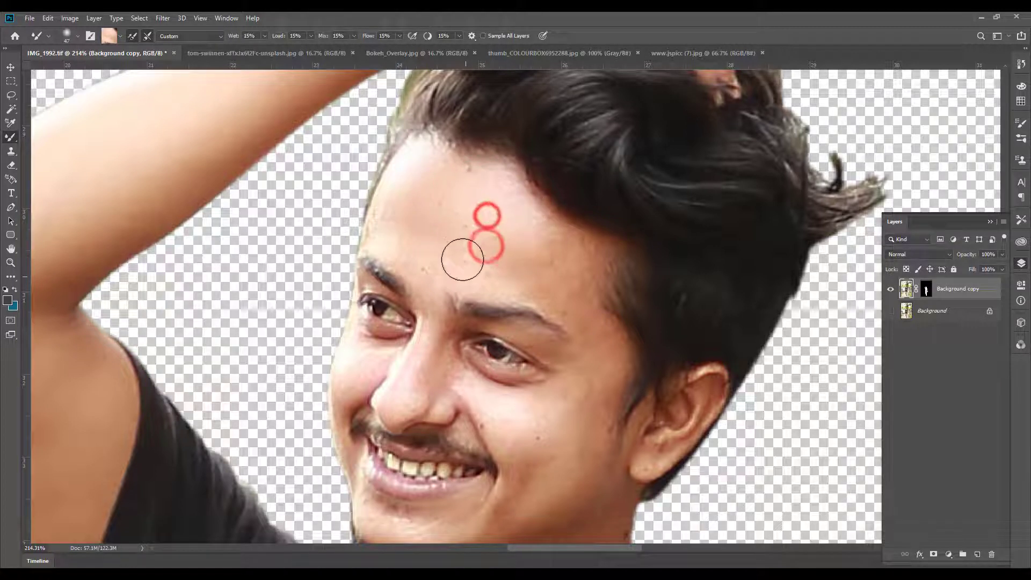
{"action": "left_click", "coordinate": [435, 280]}
{"action": "left_click", "coordinate": [426, 258]}
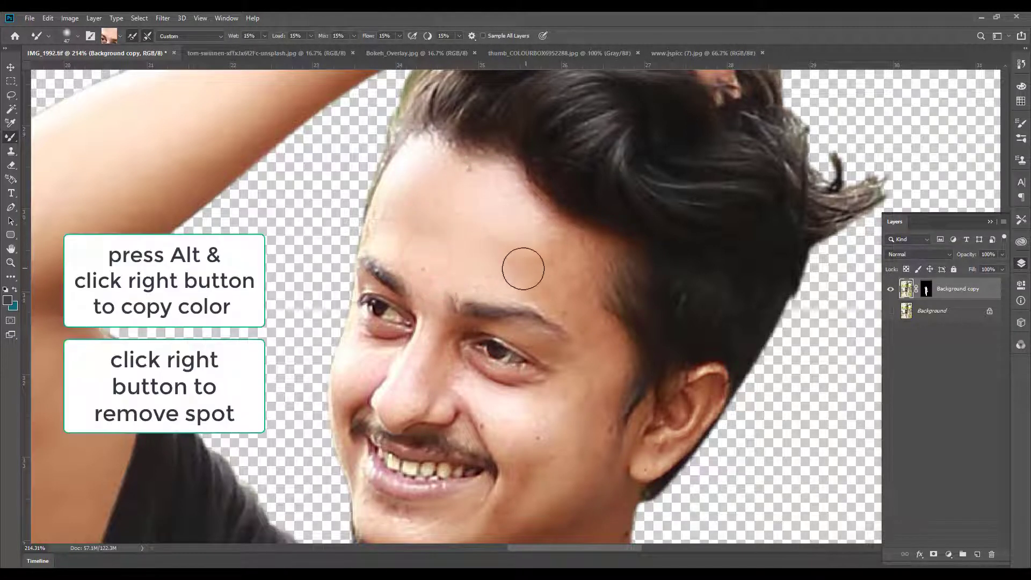
{"action": "left_click", "coordinate": [523, 267], "text": "alt"}
{"action": "left_click", "coordinate": [524, 238]}
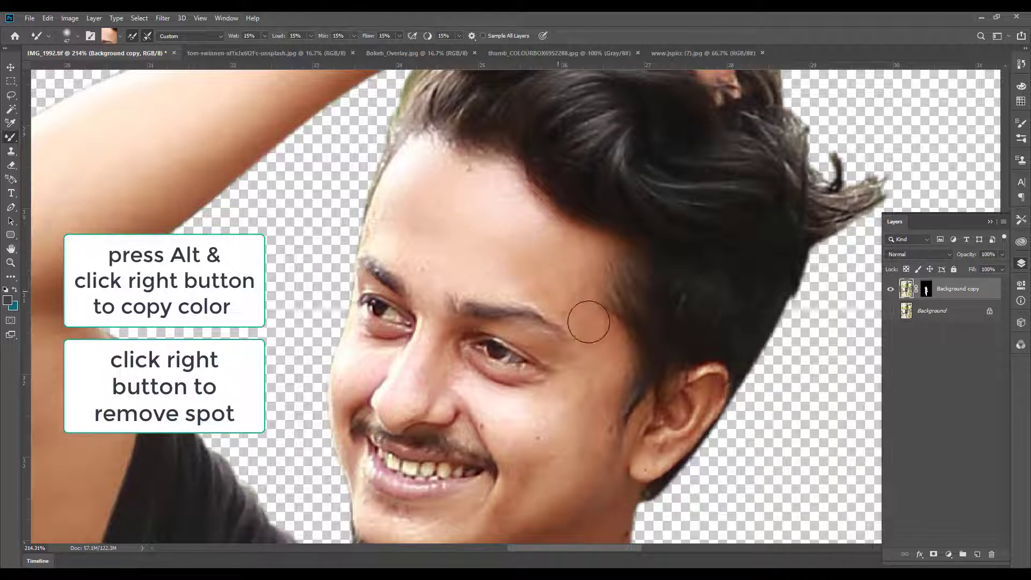
Step: Blend the skin at the brow, temple, left cheek, nose and under the eye
{"action": "left_click_drag", "start_coordinate": [602, 347], "coordinate": [573, 282]}
{"action": "left_click", "coordinate": [553, 241], "text": "alt"}
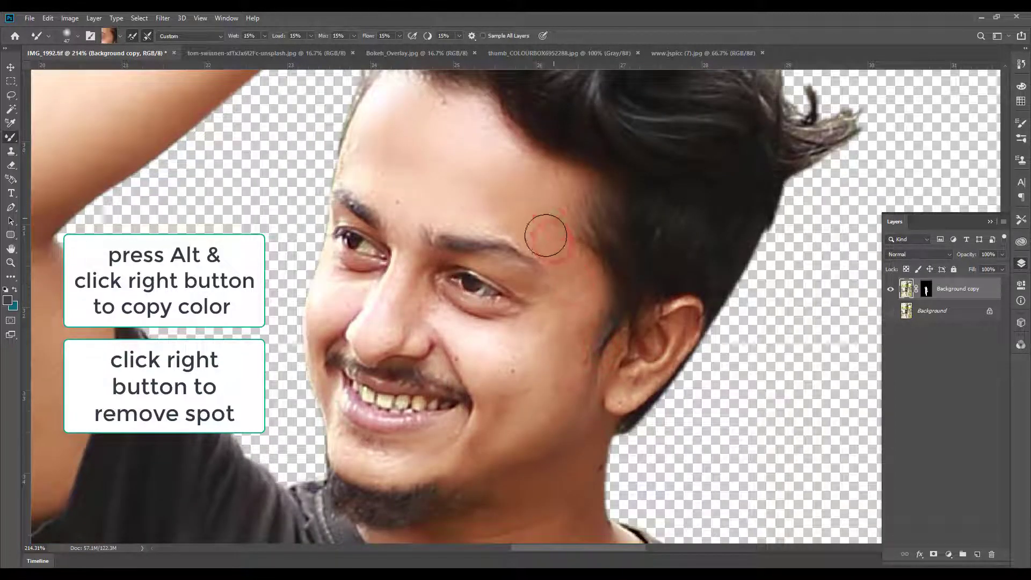
{"action": "left_click", "coordinate": [585, 308]}
{"action": "left_click", "coordinate": [502, 350]}
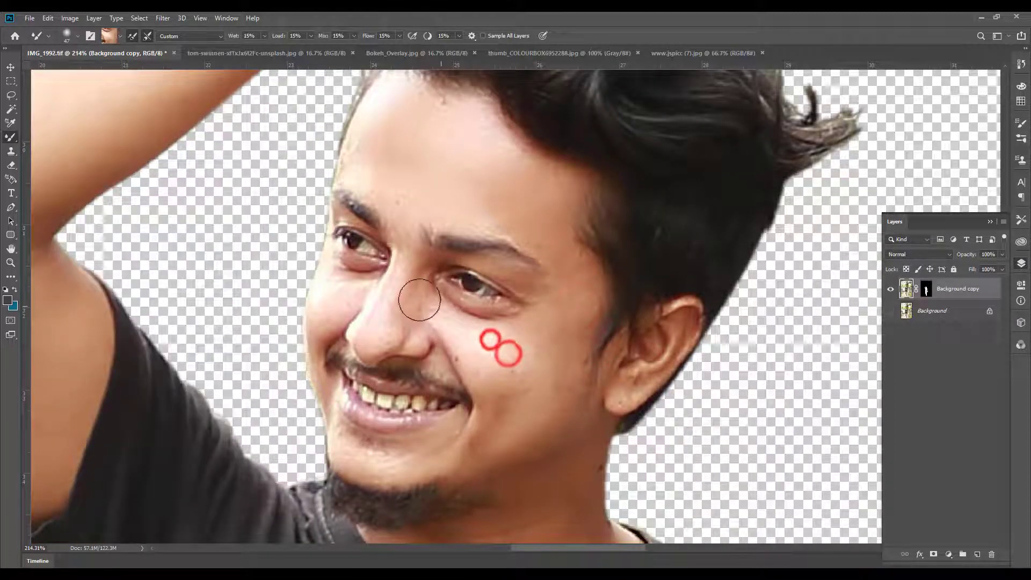
{"action": "left_click", "coordinate": [409, 277], "text": "alt"}
{"action": "left_click", "coordinate": [407, 316]}
{"action": "left_click", "coordinate": [394, 299]}
{"action": "left_click", "coordinate": [387, 322]}
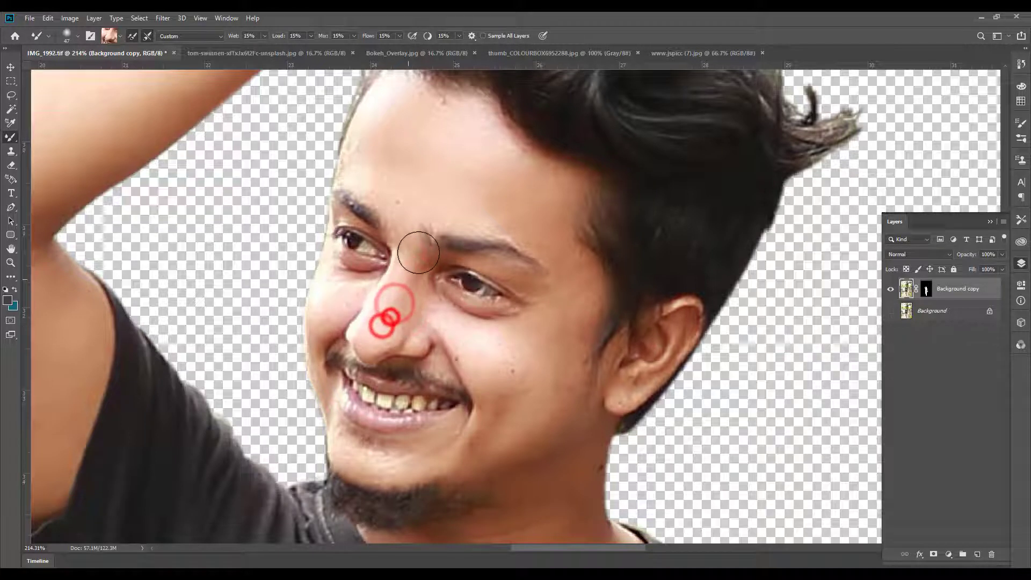
{"action": "left_click", "coordinate": [346, 304]}
{"action": "left_click", "coordinate": [461, 329]}
{"action": "left_click", "coordinate": [436, 316]}
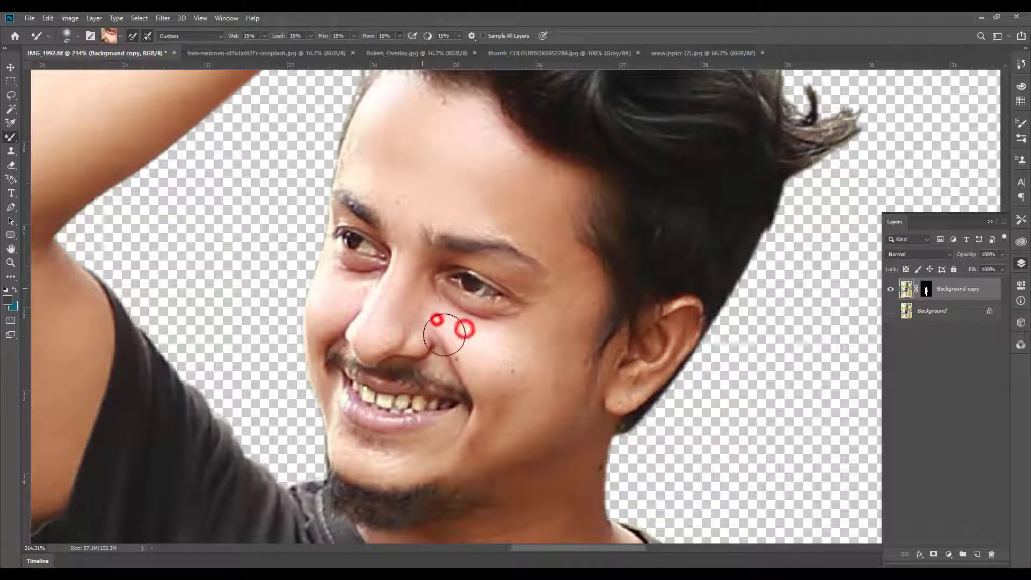
Step: Smooth the right cheek and chin skin, then fit the whole image on screen
{"action": "left_click", "coordinate": [519, 360]}
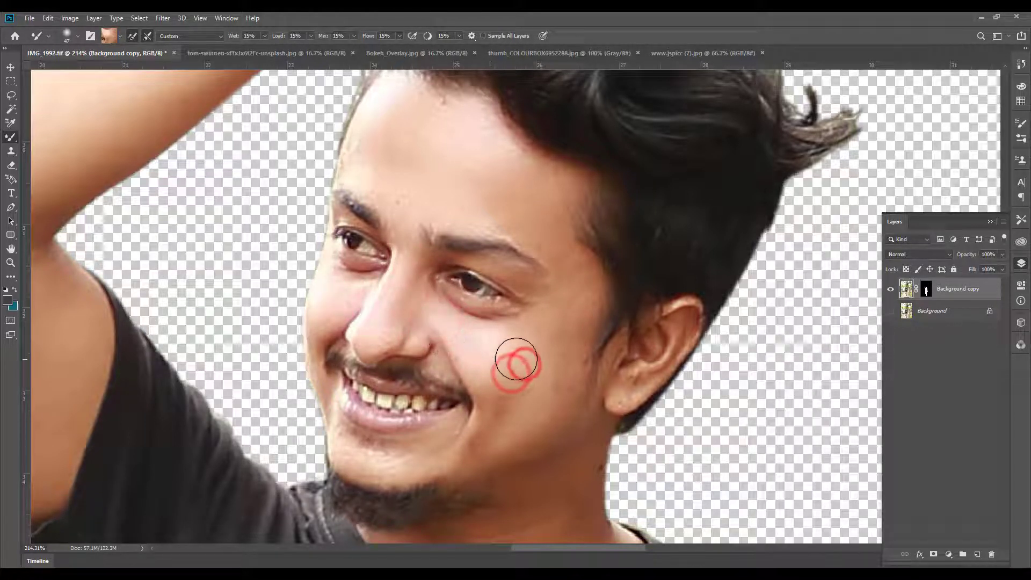
{"action": "left_click", "coordinate": [518, 357]}
{"action": "left_click", "coordinate": [543, 357]}
{"action": "left_click_drag", "start_coordinate": [517, 418], "coordinate": [507, 355]}
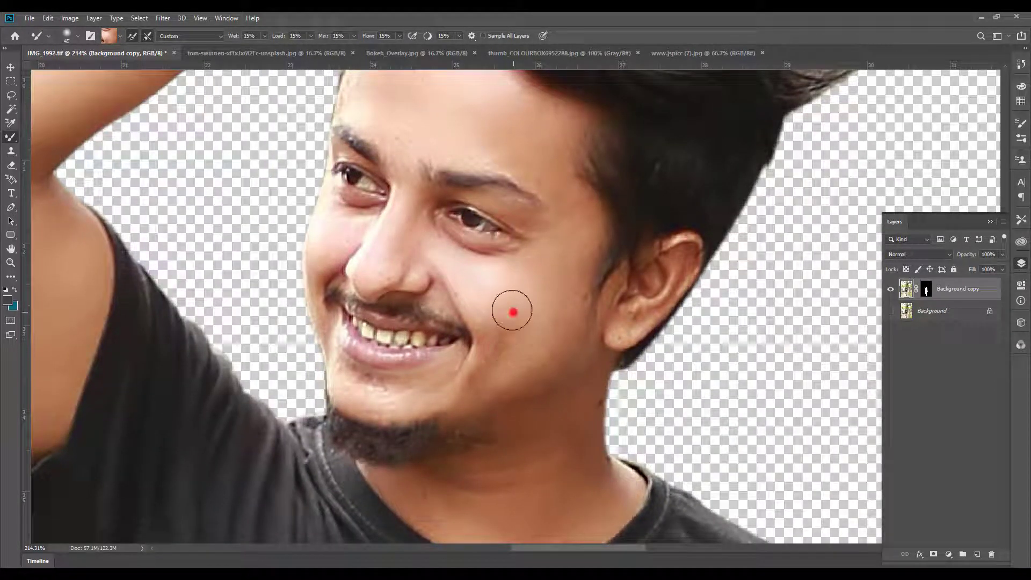
{"action": "left_click_drag", "start_coordinate": [512, 312], "coordinate": [495, 357]}
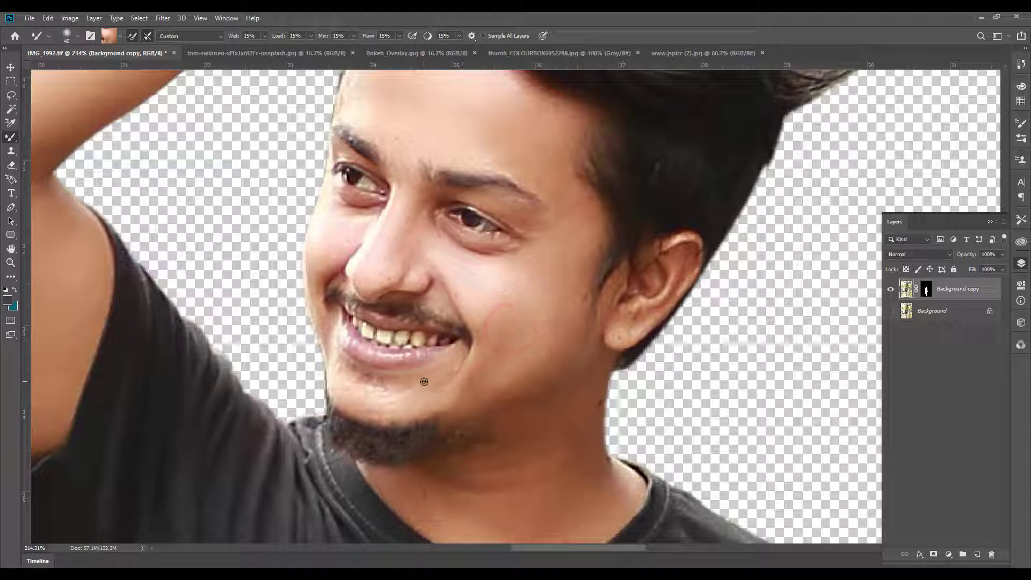
{"action": "left_click_drag", "start_coordinate": [424, 382], "coordinate": [352, 373]}
{"action": "left_click_drag", "start_coordinate": [559, 389], "coordinate": [453, 350]}
{"action": "left_click", "coordinate": [429, 331]}
{"action": "left_click", "coordinate": [460, 322]}
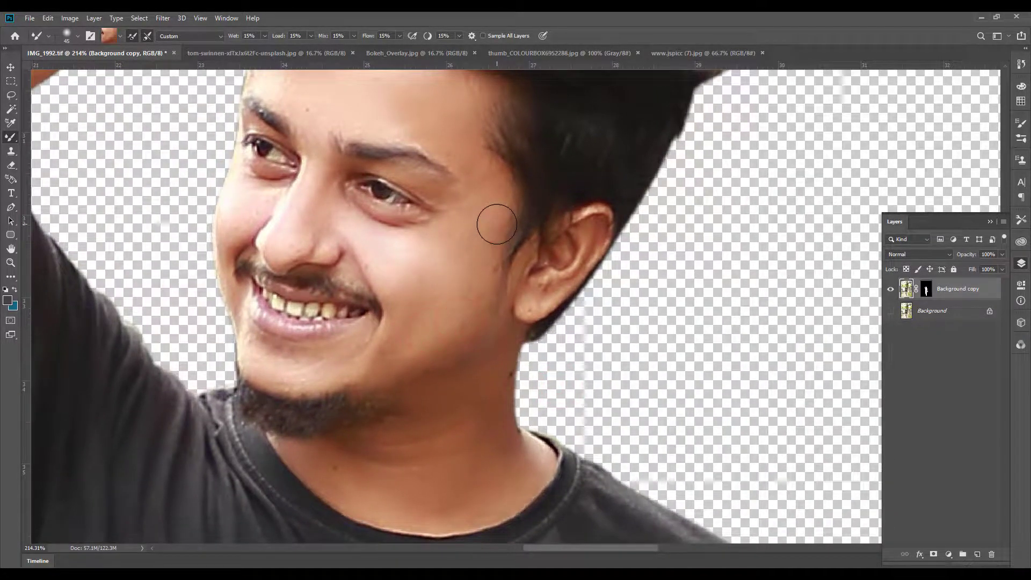
{"action": "key", "text": "ctrl+0"}
Step: Erase the '19 Nike' chest logo using a smaller Content-Aware Spot Healing Brush
{"action": "left_click_drag", "start_coordinate": [524, 298], "coordinate": [597, 353]}
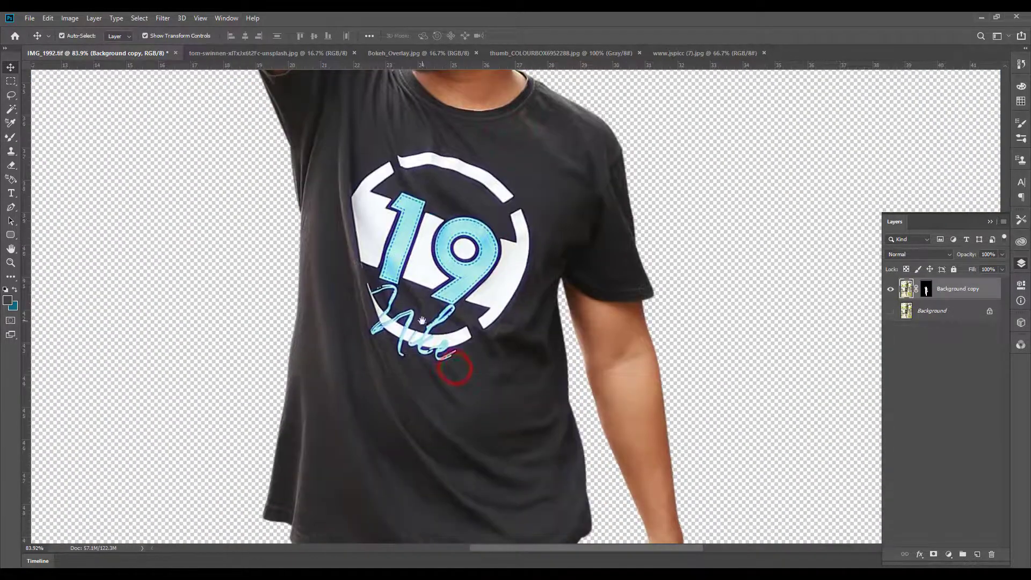
{"action": "mouse_move", "coordinate": [438, 369]}
{"action": "left_mouse_down"}
{"action": "mouse_move", "coordinate": [418, 214]}
{"action": "mouse_move", "coordinate": [419, 258]}
{"action": "left_mouse_up"}
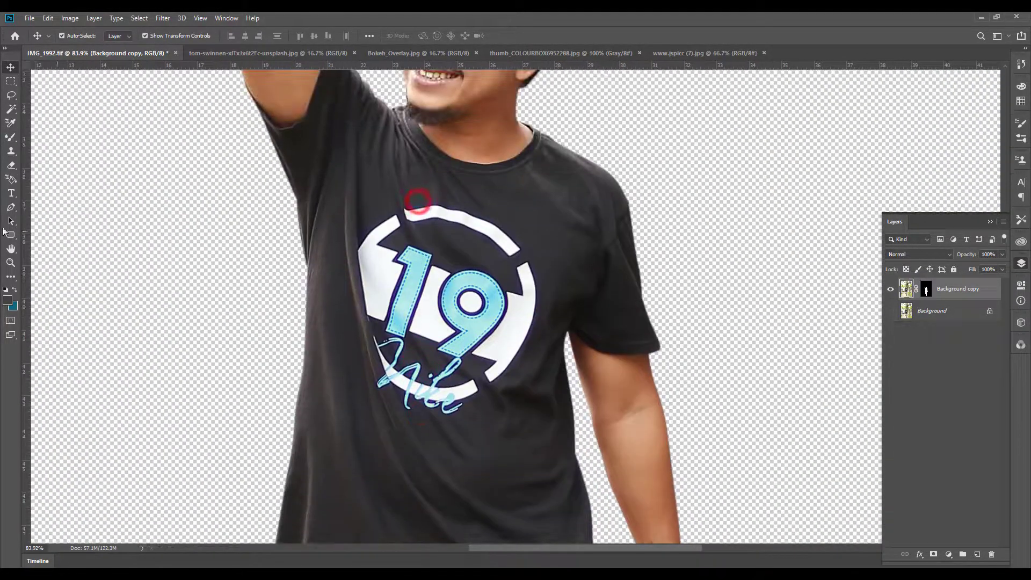
{"action": "left_click", "coordinate": [7, 147]}
{"action": "left_click", "coordinate": [11, 278]}
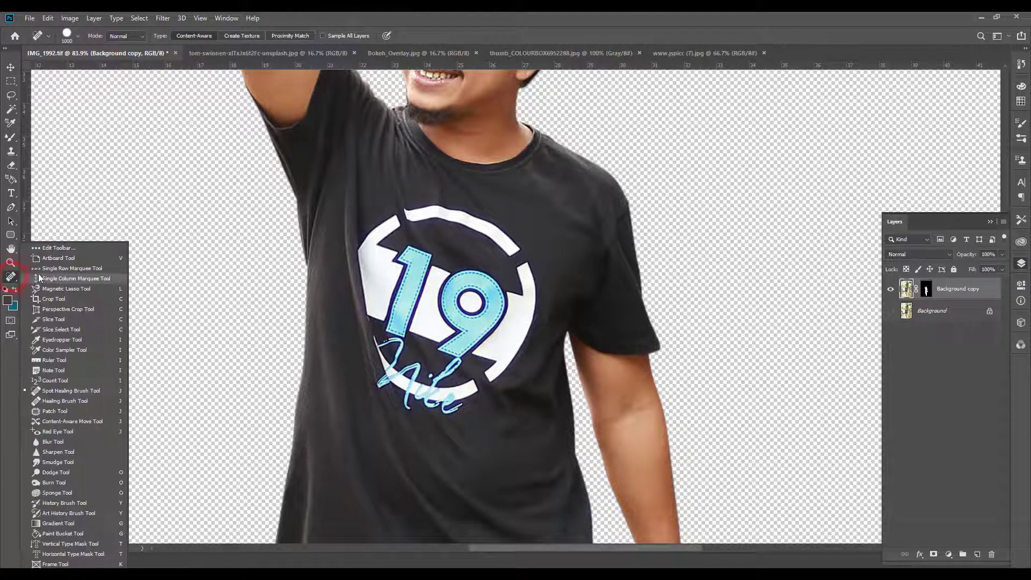
{"action": "left_click", "coordinate": [46, 392]}
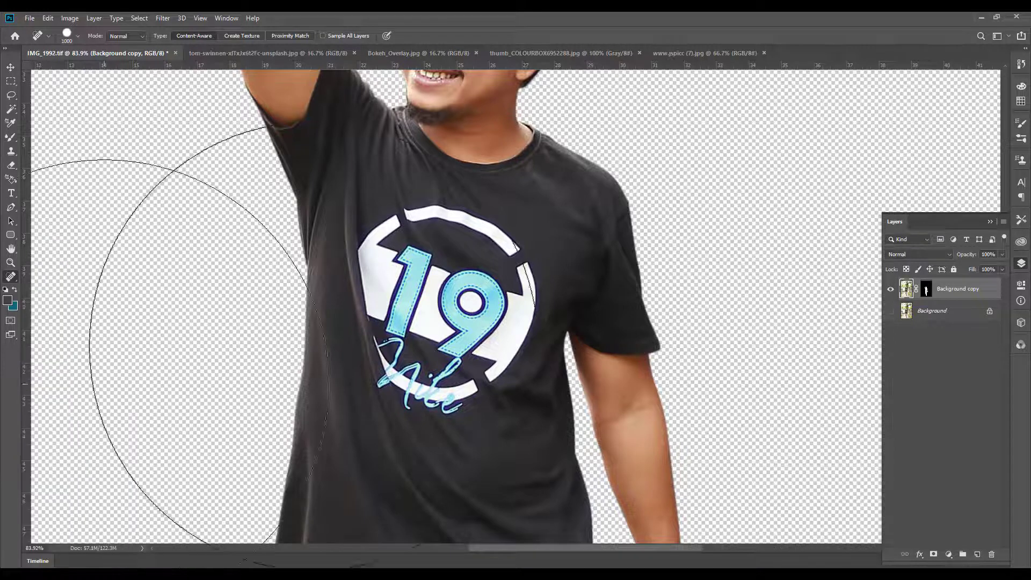
{"action": "key", "text": "bracketleft"}
{"action": "key", "text": "bracketleft"}
{"action": "key", "text": "bracketleft"}
{"action": "key", "text": "bracketleft"}
{"action": "key", "text": "bracketleft"}
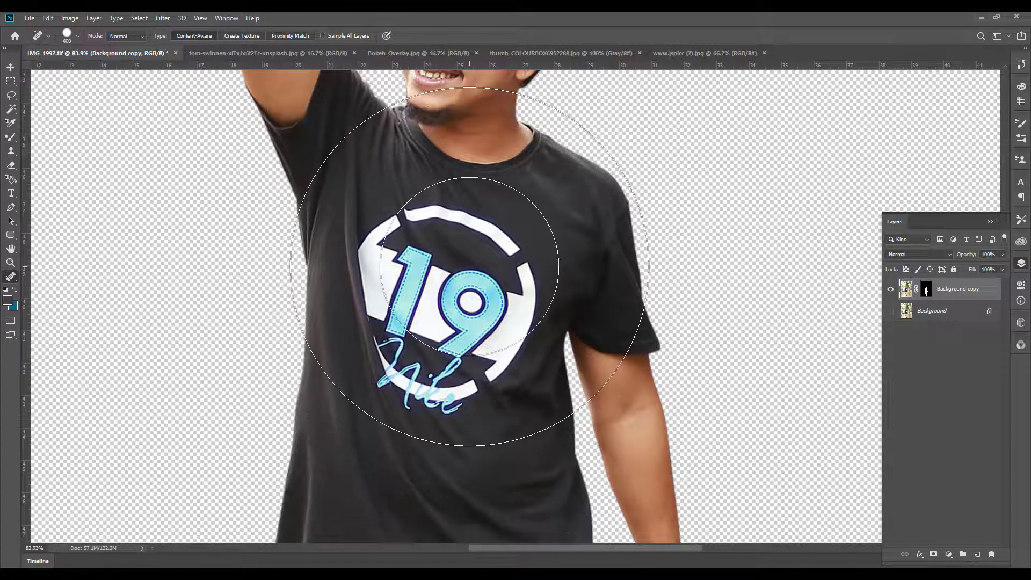
{"action": "key", "text": "bracketleft"}
{"action": "key", "text": "bracketleft"}
{"action": "key", "text": "bracketleft"}
{"action": "key", "text": "bracketleft"}
{"action": "key", "text": "bracketleft"}
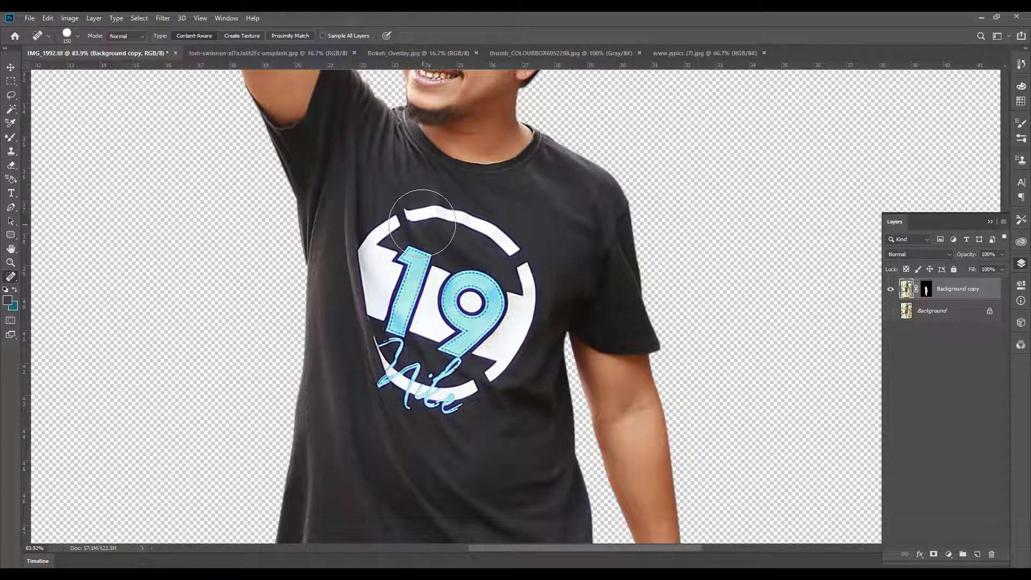
{"action": "mouse_move", "coordinate": [365, 232]}
{"action": "left_mouse_down"}
{"action": "mouse_move", "coordinate": [433, 377]}
{"action": "mouse_move", "coordinate": [390, 312]}
{"action": "mouse_move", "coordinate": [384, 220]}
{"action": "mouse_move", "coordinate": [413, 226]}
{"action": "mouse_move", "coordinate": [468, 361]}
{"action": "mouse_move", "coordinate": [491, 379]}
{"action": "mouse_move", "coordinate": [435, 220]}
{"action": "mouse_move", "coordinate": [529, 252]}
{"action": "mouse_move", "coordinate": [531, 344]}
{"action": "mouse_move", "coordinate": [475, 280]}
{"action": "mouse_move", "coordinate": [509, 296]}
{"action": "left_mouse_up"}
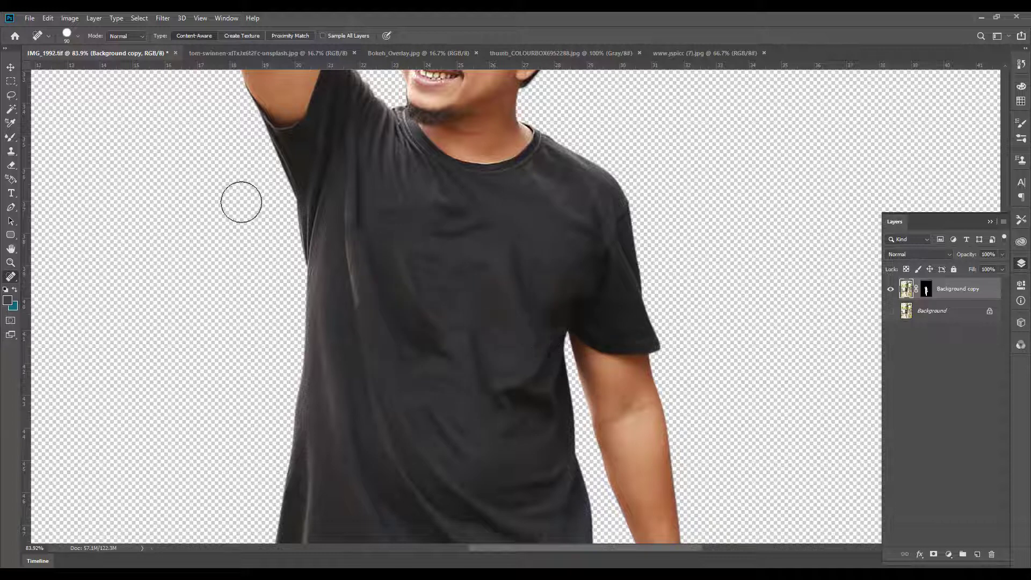
Step: Clone a clean shirt patch over the chest marks and creases with the Clone Stamp
{"action": "left_click", "coordinate": [11, 152]}
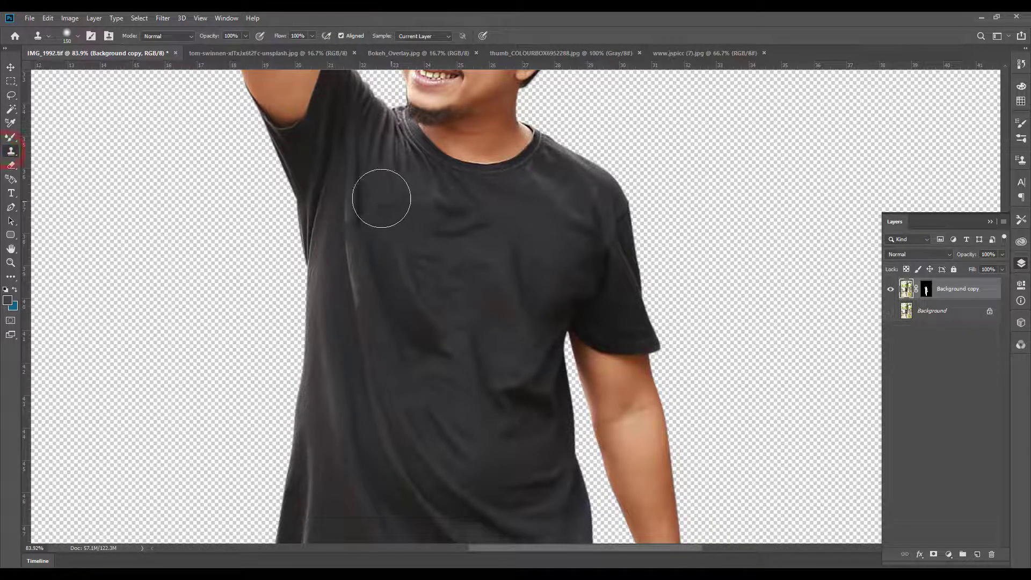
{"action": "left_click", "coordinate": [384, 194], "text": "alt"}
{"action": "left_click", "coordinate": [391, 216]}
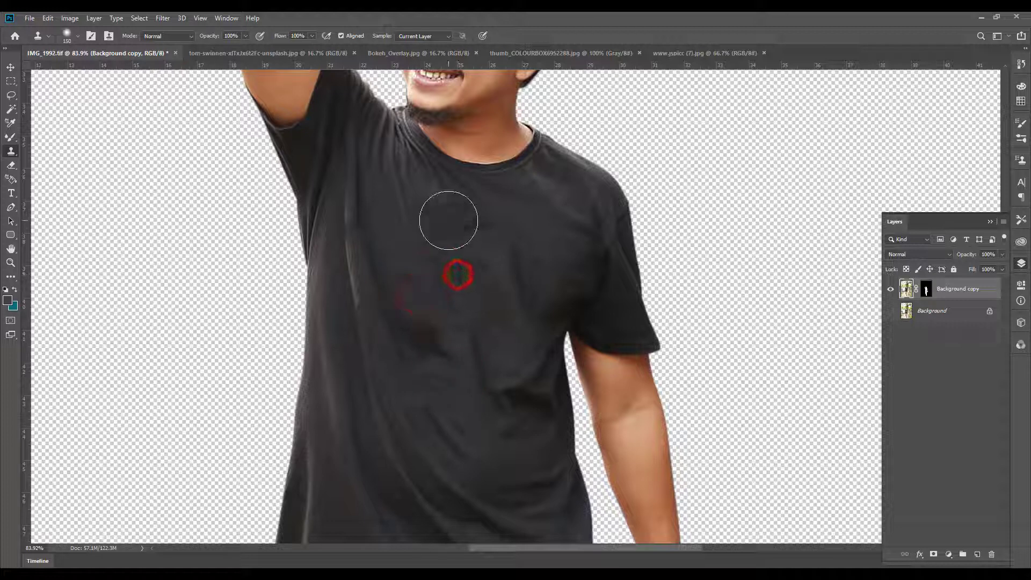
{"action": "left_click_drag", "start_coordinate": [449, 221], "coordinate": [489, 228]}
Step: Resample and clone fabric down the shirt front, undoing a bright patch on the hem
{"action": "left_click", "coordinate": [524, 228], "text": "alt"}
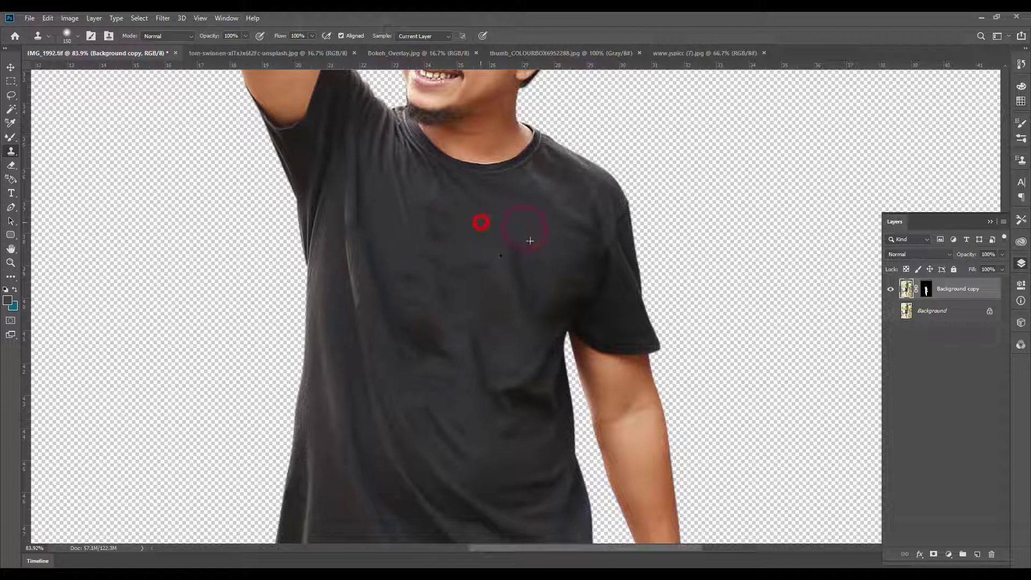
{"action": "left_click_drag", "start_coordinate": [442, 219], "coordinate": [475, 374]}
{"action": "left_click_drag", "start_coordinate": [472, 327], "coordinate": [460, 267]}
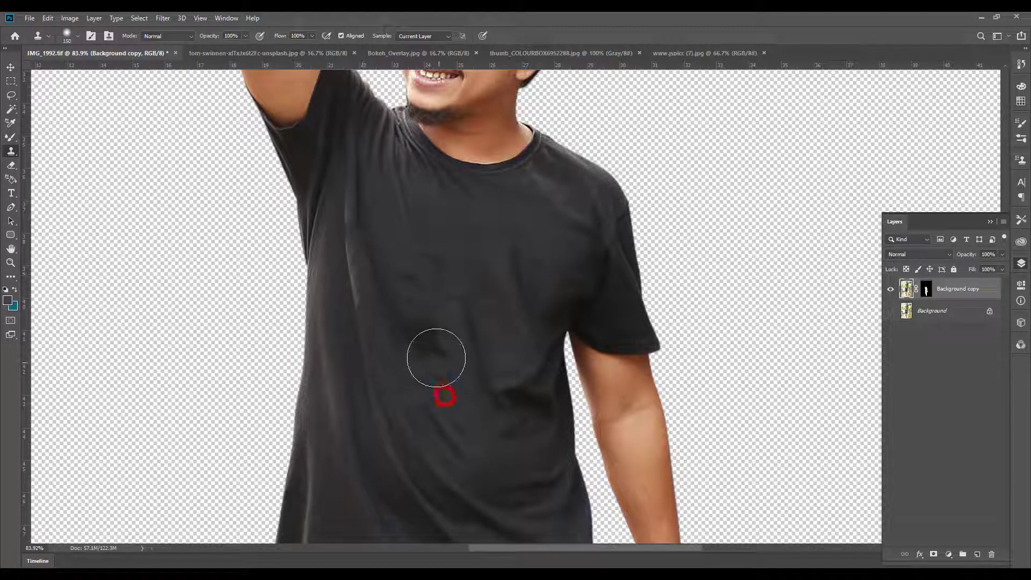
{"action": "mouse_move", "coordinate": [411, 313]}
{"action": "left_mouse_down"}
{"action": "mouse_move", "coordinate": [435, 369]}
{"action": "mouse_move", "coordinate": [564, 500]}
{"action": "left_mouse_up"}
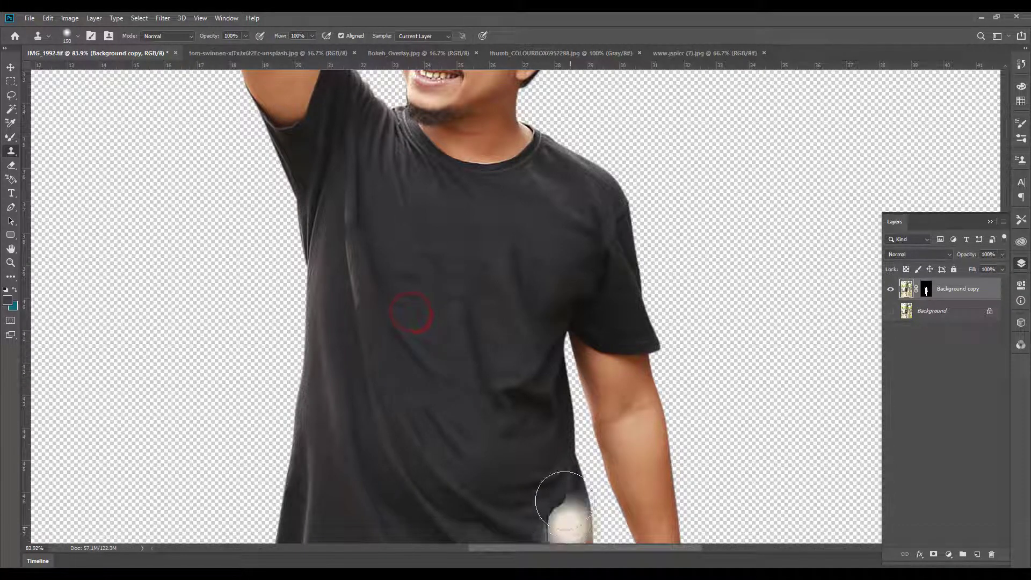
{"action": "key", "text": "ctrl+z"}
Step: Zoom in on the hem and clone clean fabric over lower-shirt blotches, undoing a light dab
{"action": "key", "text": "v"}
{"action": "key", "text": "ctrl+0"}
{"action": "left_click", "coordinate": [561, 362]}
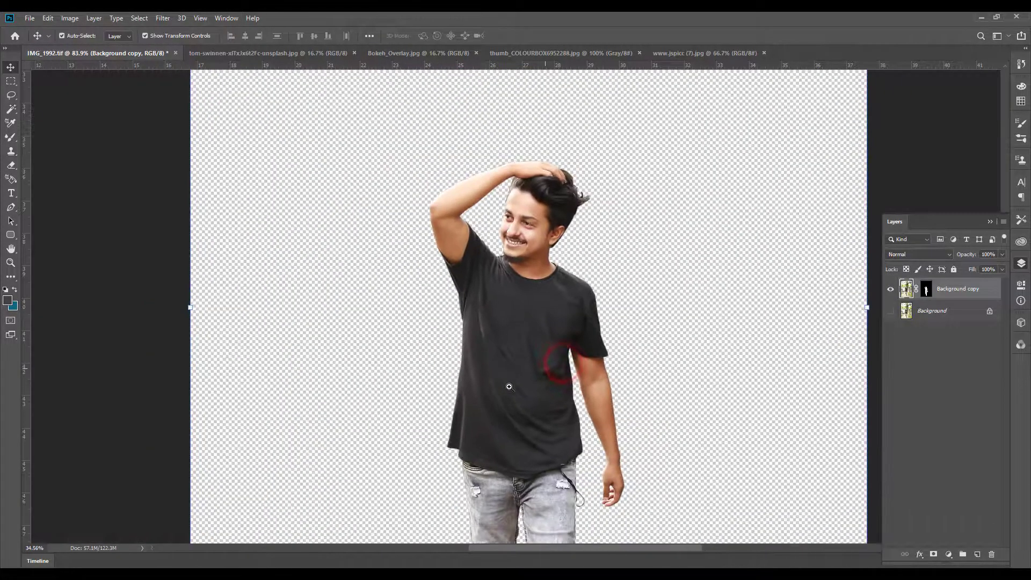
{"action": "mouse_move", "coordinate": [502, 437]}
{"action": "left_mouse_down"}
{"action": "mouse_move", "coordinate": [543, 438]}
{"action": "mouse_move", "coordinate": [490, 393]}
{"action": "left_mouse_up"}
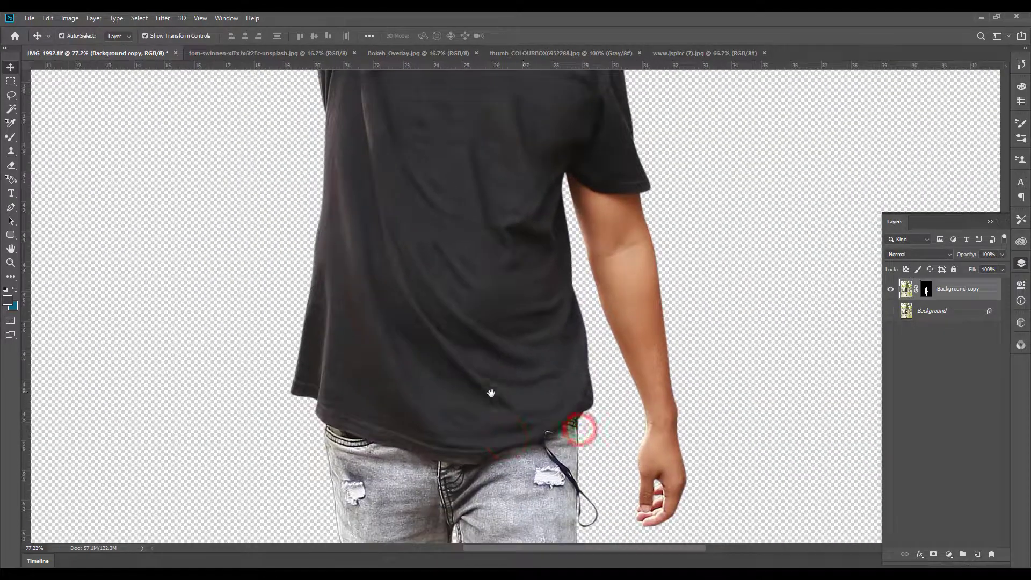
{"action": "key", "text": "s"}
{"action": "left_click", "coordinate": [434, 375], "text": "alt"}
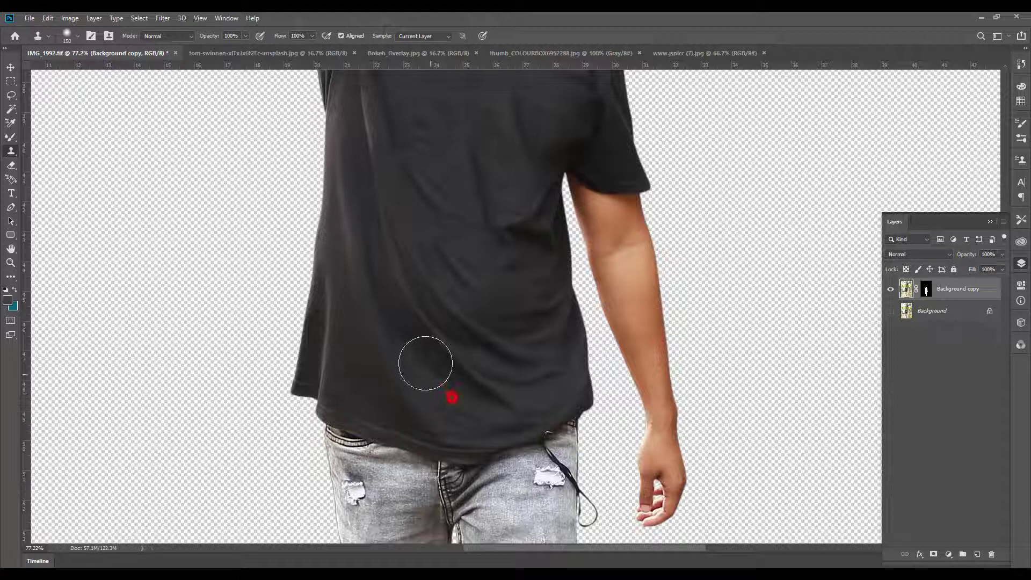
{"action": "left_click", "coordinate": [417, 350]}
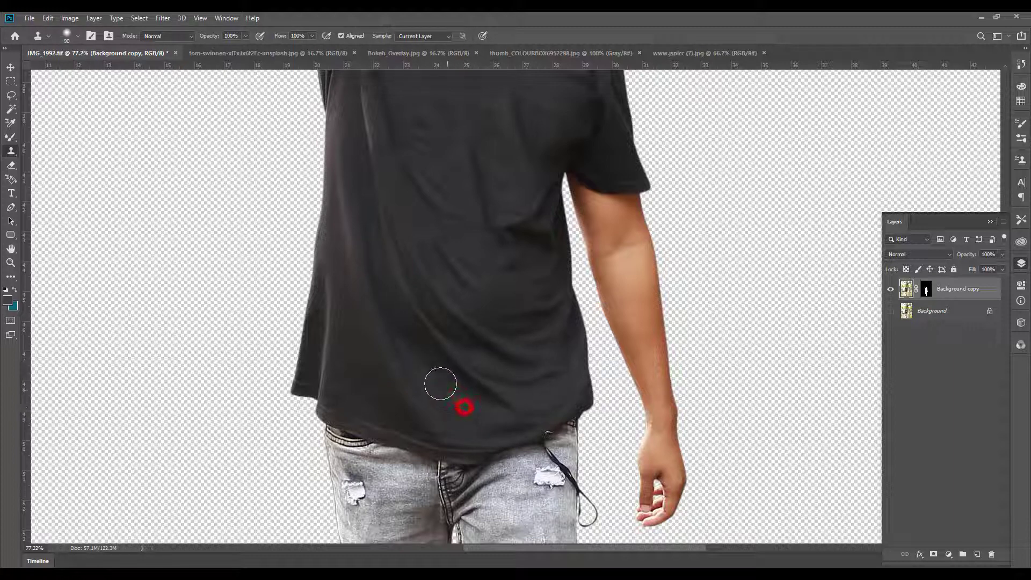
{"action": "left_click_drag", "start_coordinate": [426, 356], "coordinate": [386, 299]}
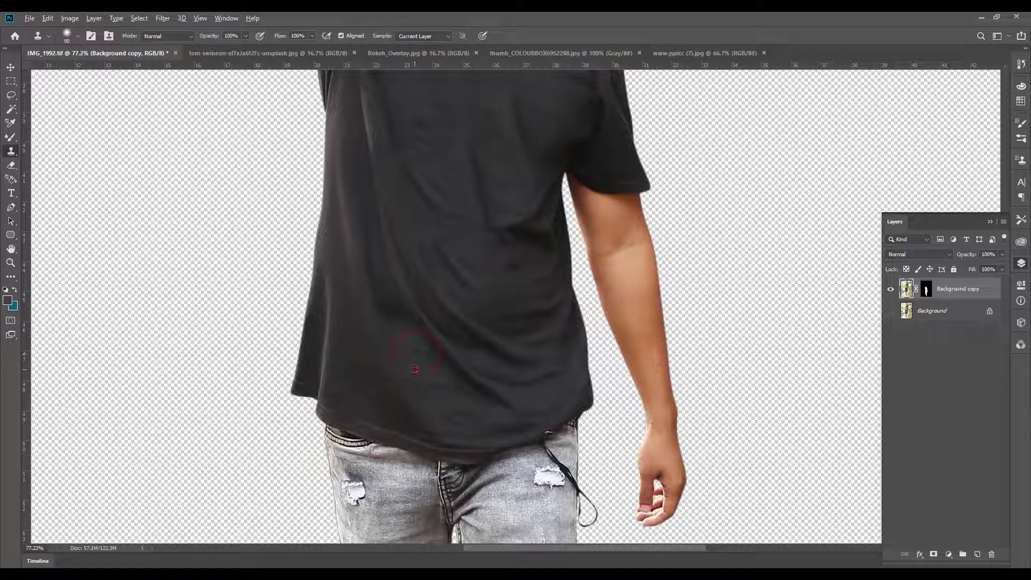
{"action": "left_click_drag", "start_coordinate": [414, 370], "coordinate": [393, 310]}
{"action": "left_click", "coordinate": [598, 421], "text": "alt"}
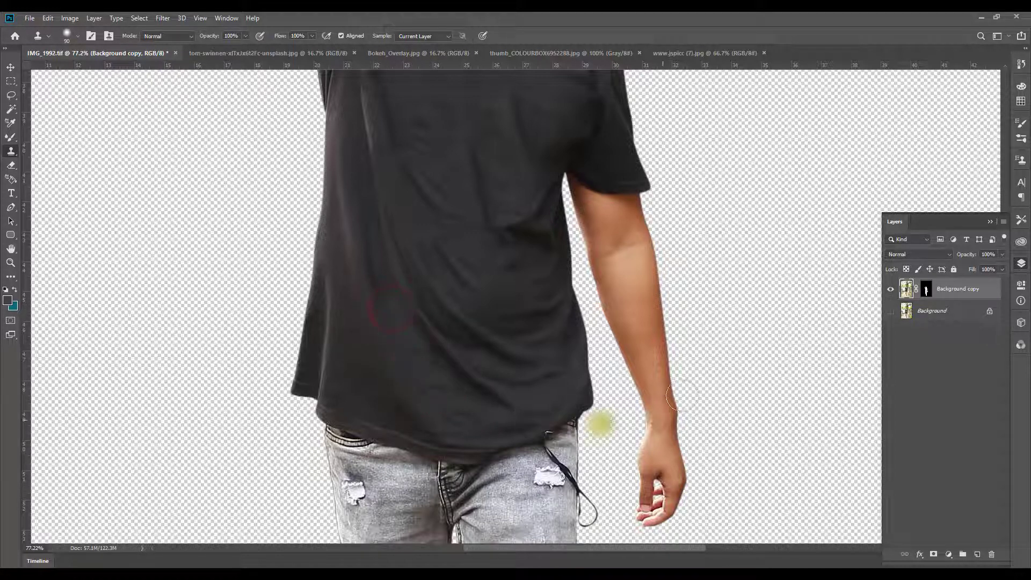
{"action": "left_click", "coordinate": [473, 437]}
{"action": "key", "text": "ctrl+z"}
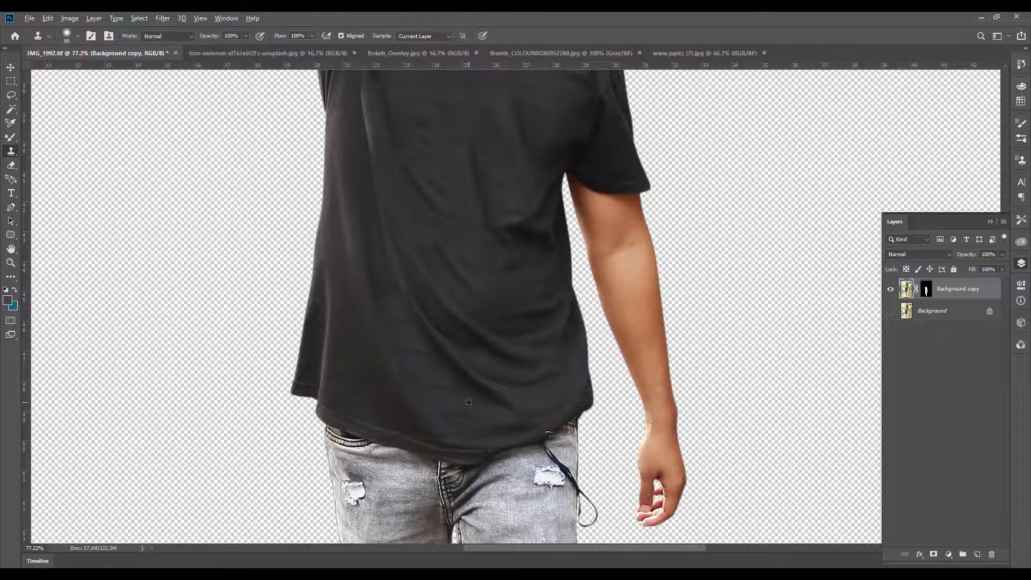
Step: Resample fabric near the hem and stamp over the remaining lower-shirt spots
{"action": "scroll", "coordinate": [469, 402], "scroll_direction": "up", "scroll_amount": 2}
{"action": "scroll", "coordinate": [470, 405], "scroll_direction": "up", "scroll_amount": 2}
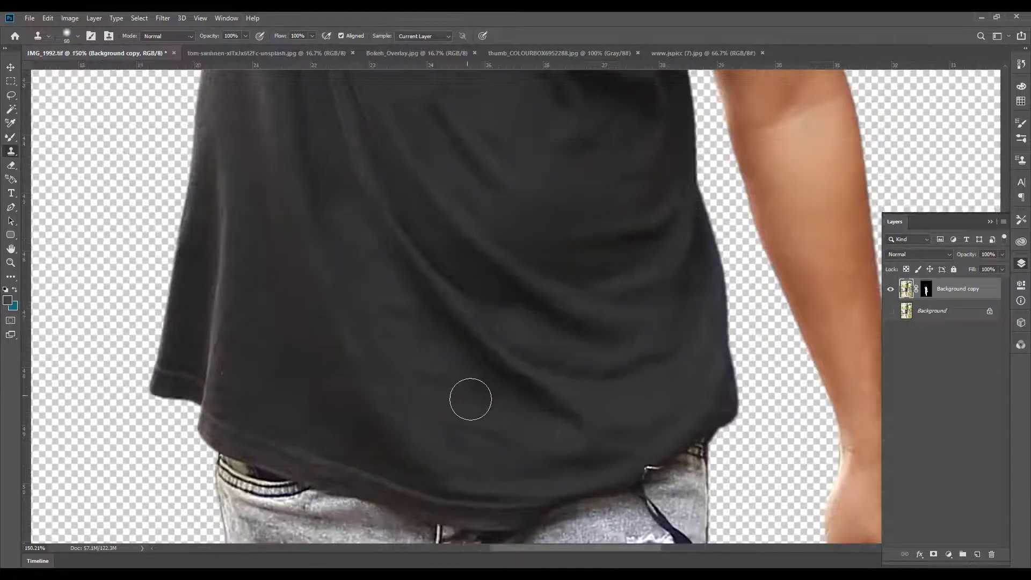
{"action": "left_click", "coordinate": [479, 397], "text": "alt"}
{"action": "left_click", "coordinate": [435, 380]}
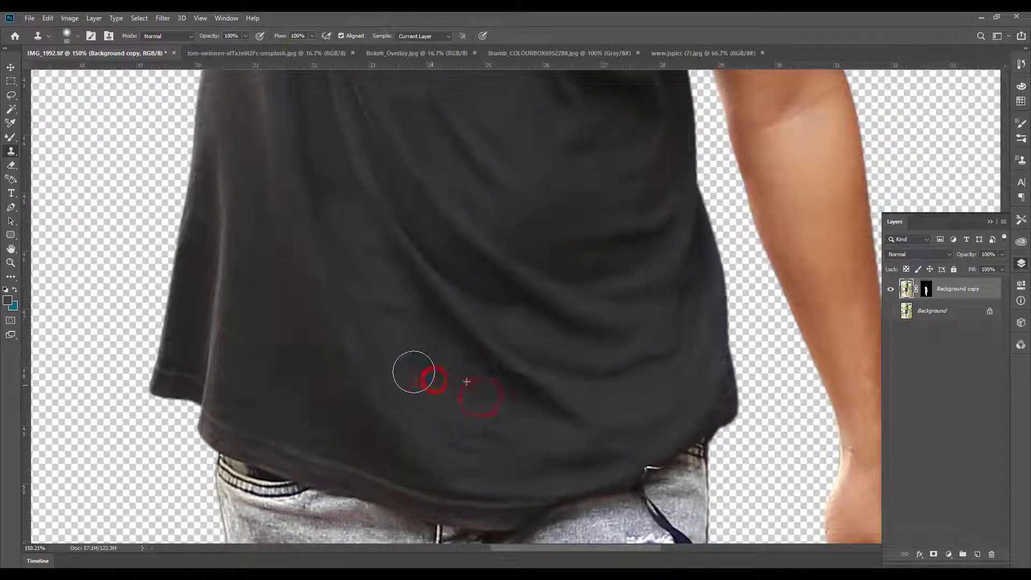
{"action": "left_click", "coordinate": [390, 323]}
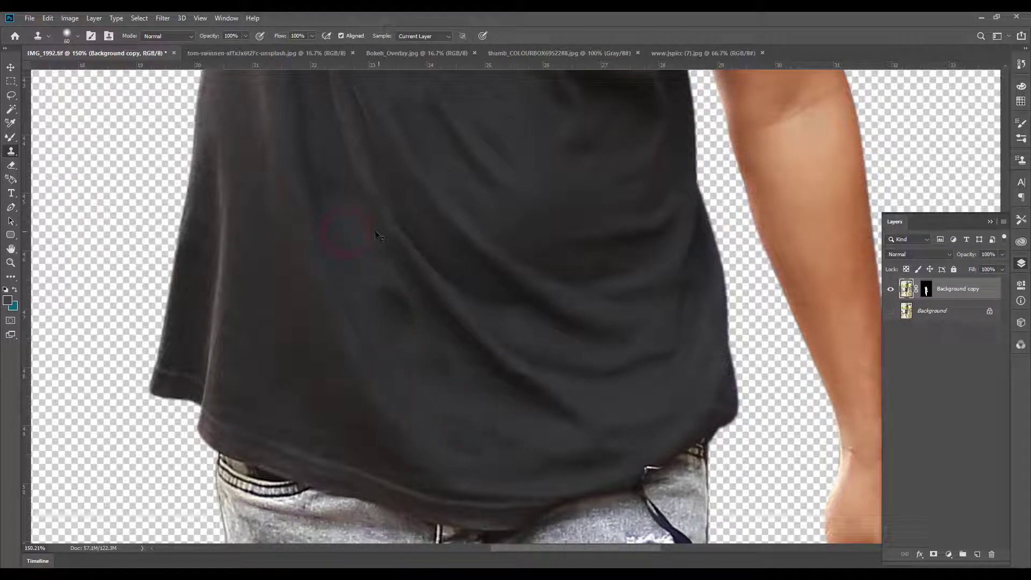
Step: Smooth the blotchy lower-shirt fabric with the Mixer Brush, then zoom out to the whole figure
{"action": "left_click", "coordinate": [10, 136]}
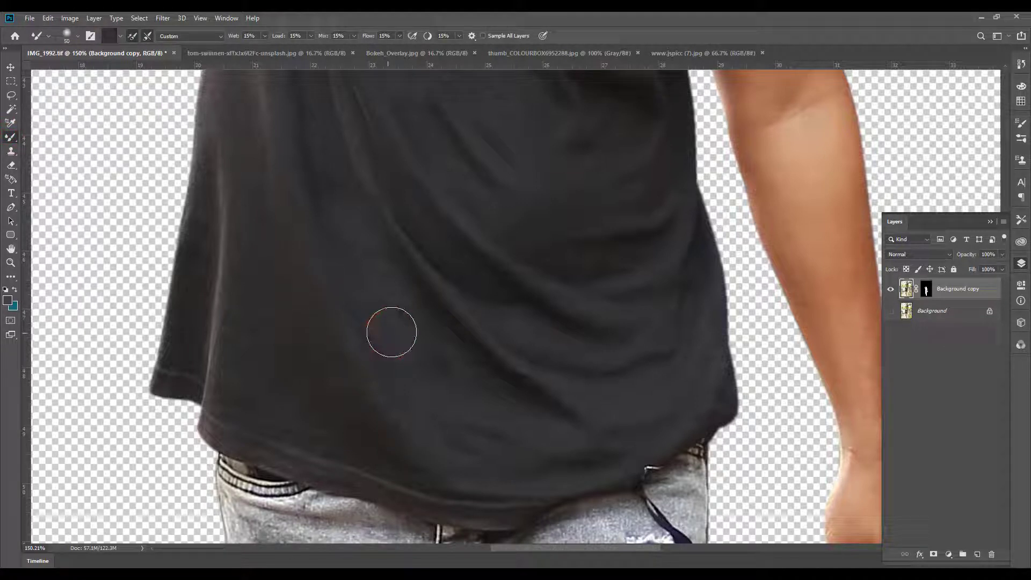
{"action": "left_click", "coordinate": [397, 328]}
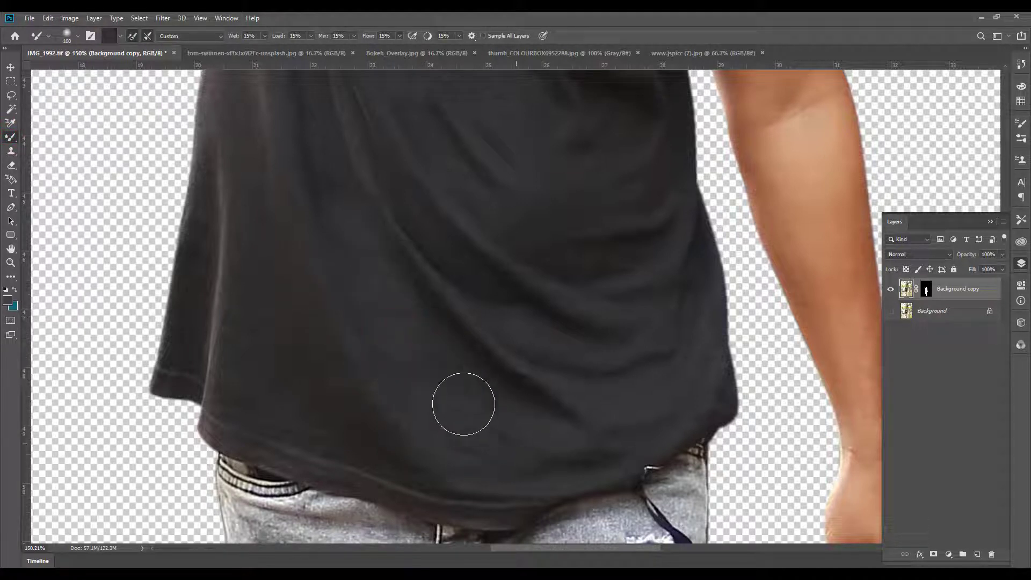
{"action": "left_click_drag", "start_coordinate": [389, 291], "coordinate": [418, 344]}
{"action": "left_click", "coordinate": [360, 266]}
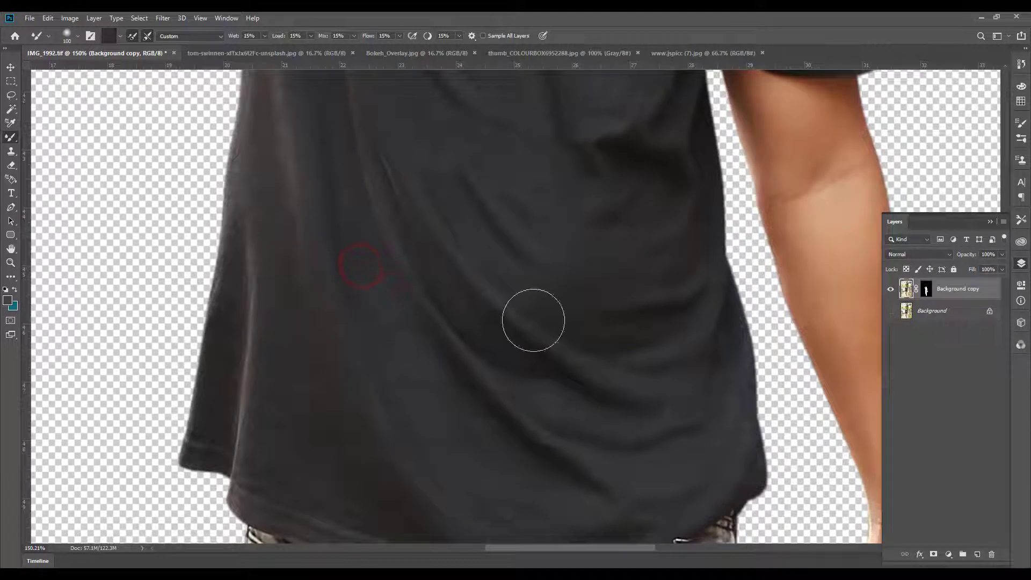
{"action": "left_click", "coordinate": [574, 311]}
{"action": "left_click", "coordinate": [567, 400]}
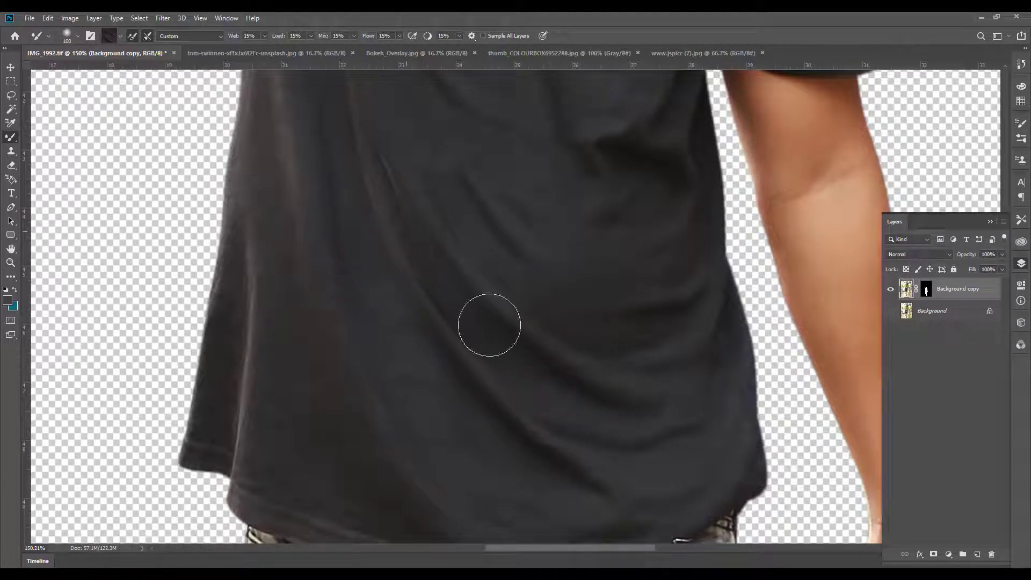
{"action": "scroll", "coordinate": [610, 375], "scroll_direction": "down", "scroll_amount": 3}
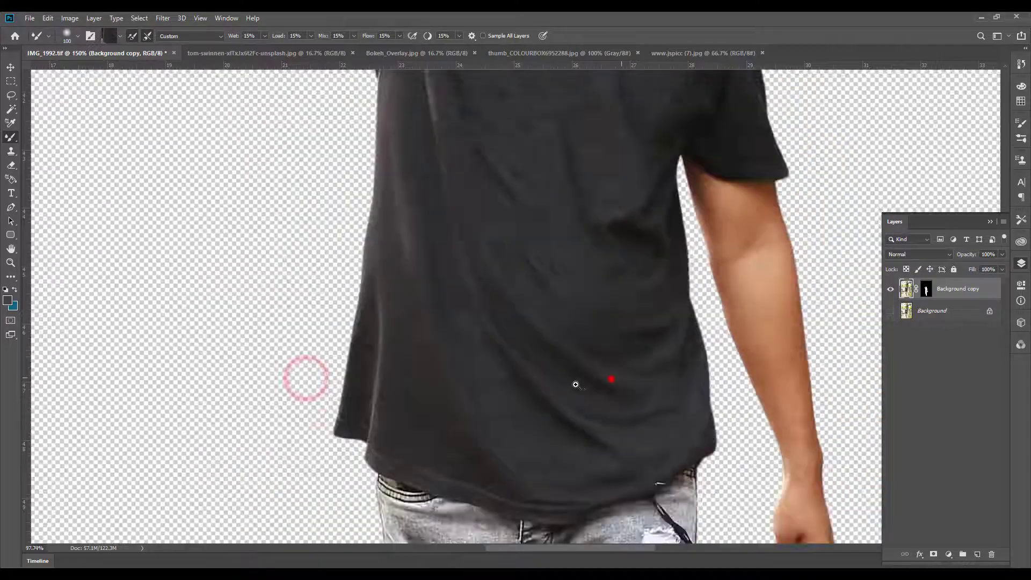
{"action": "scroll", "coordinate": [578, 368], "scroll_direction": "down", "scroll_amount": 3}
{"action": "key", "text": "v"}
{"action": "left_click_drag", "start_coordinate": [528, 315], "coordinate": [475, 344]}
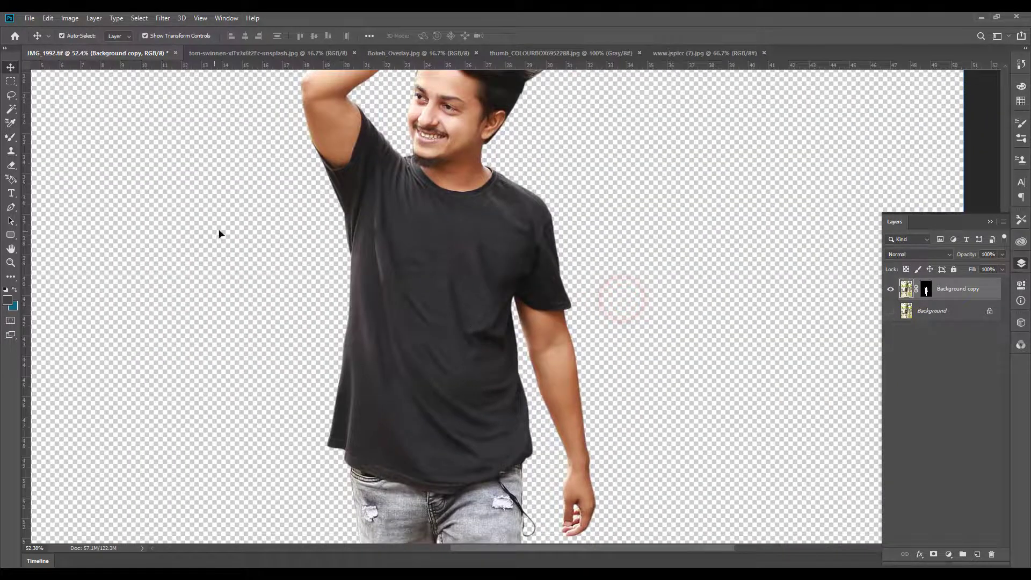
Step: Darken the jawline beard with the Burn Tool, lowering its exposure to 15%
{"action": "scroll", "coordinate": [427, 162], "scroll_direction": "up", "scroll_amount": 5}
{"action": "scroll", "coordinate": [415, 156], "scroll_direction": "up", "scroll_amount": 3}
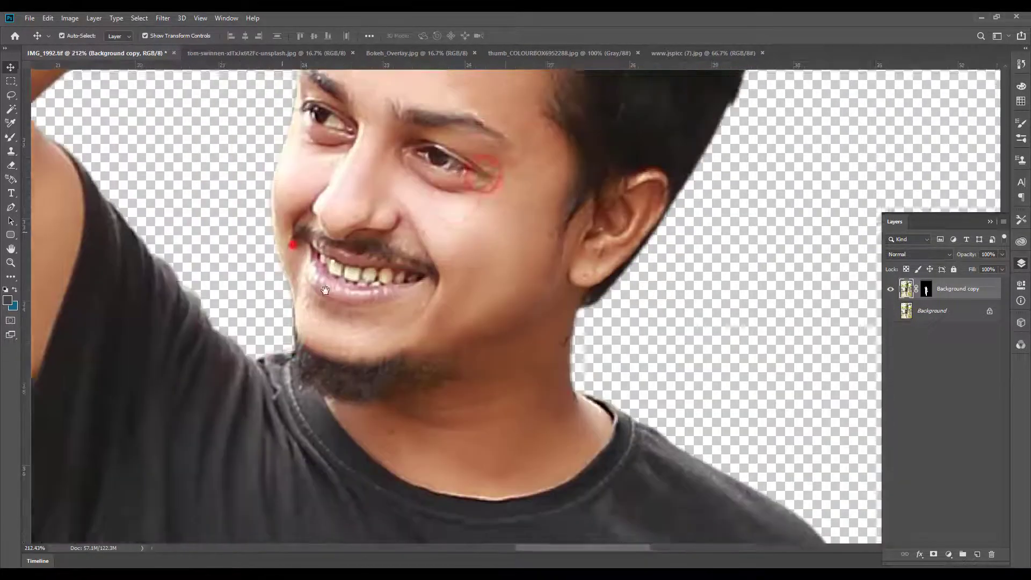
{"action": "key", "text": "j"}
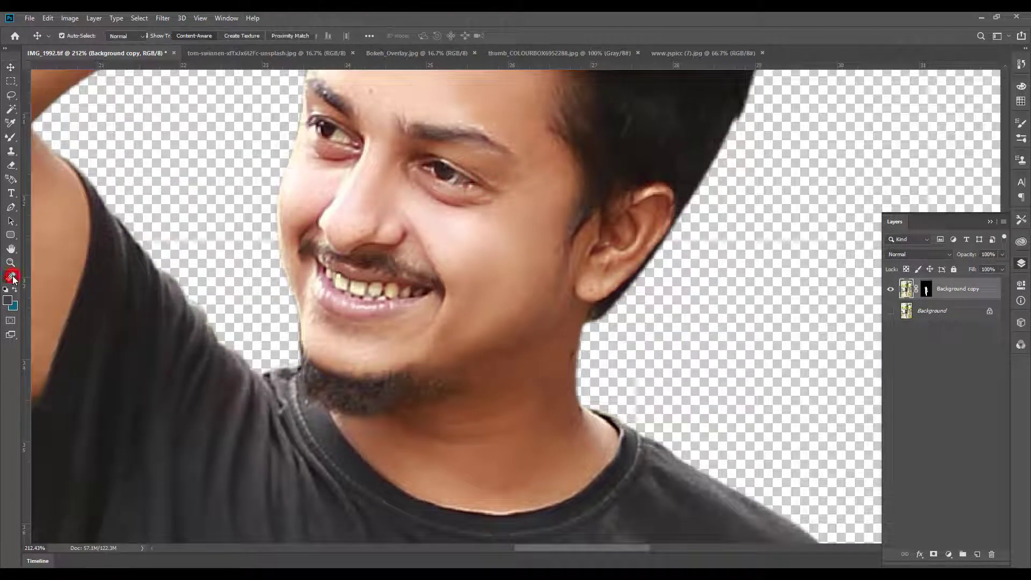
{"action": "left_click", "coordinate": [11, 277]}
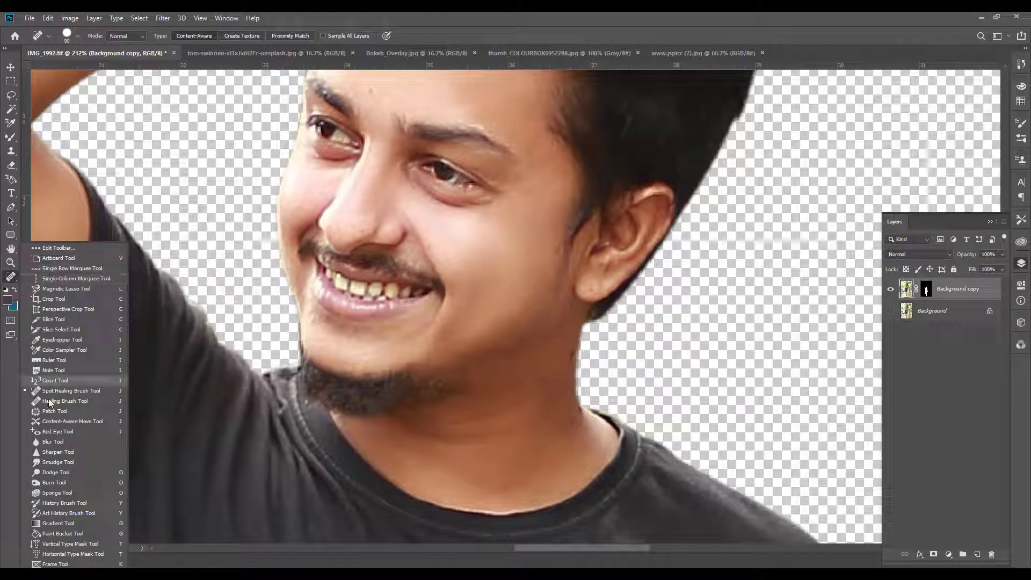
{"action": "left_click", "coordinate": [49, 483]}
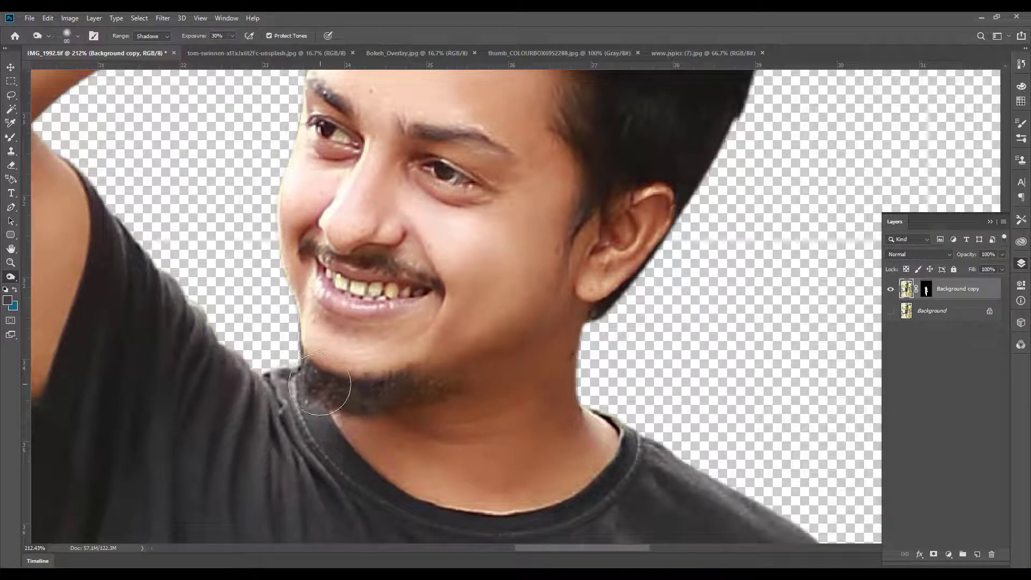
{"action": "mouse_move", "coordinate": [304, 375]}
{"action": "left_mouse_down"}
{"action": "mouse_move", "coordinate": [356, 396]}
{"action": "mouse_move", "coordinate": [468, 396]}
{"action": "left_mouse_up"}
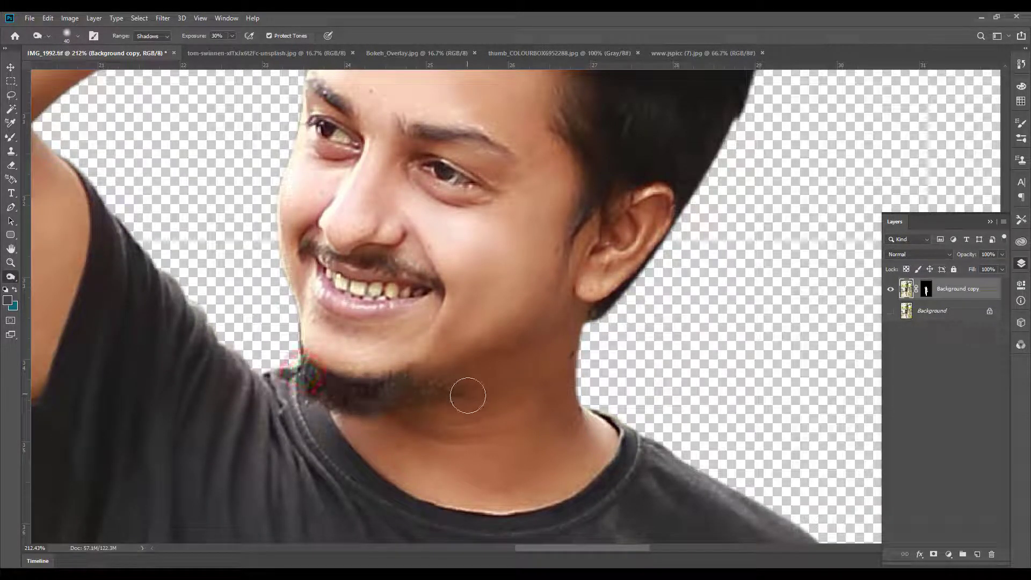
{"action": "left_click", "coordinate": [218, 35]}
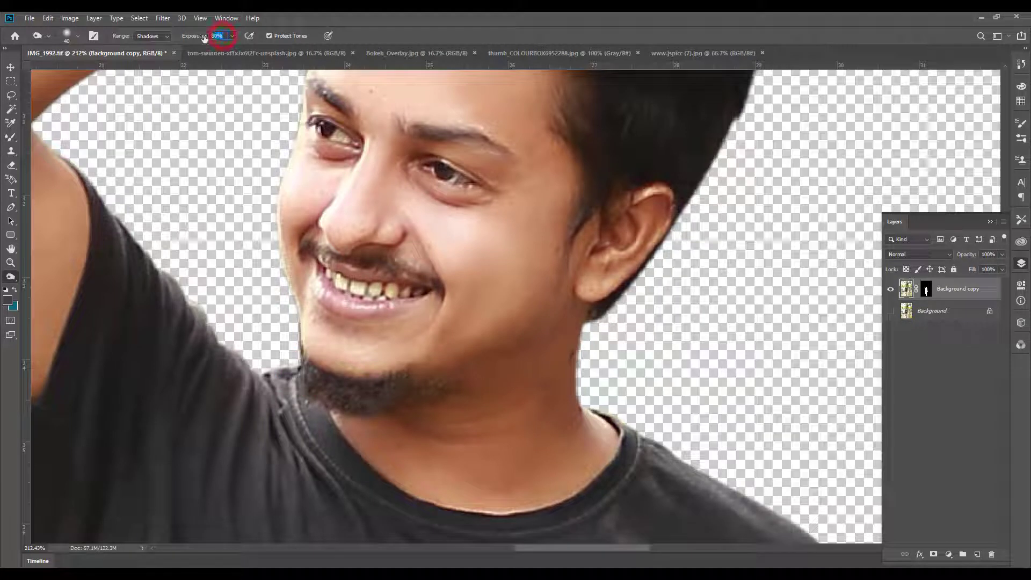
{"action": "type", "text": "15"}
{"action": "key", "text": "Return"}
Step: Burn the beard from the chin, the mustache and the eyebrows darker
{"action": "left_click_drag", "start_coordinate": [331, 397], "coordinate": [450, 380]}
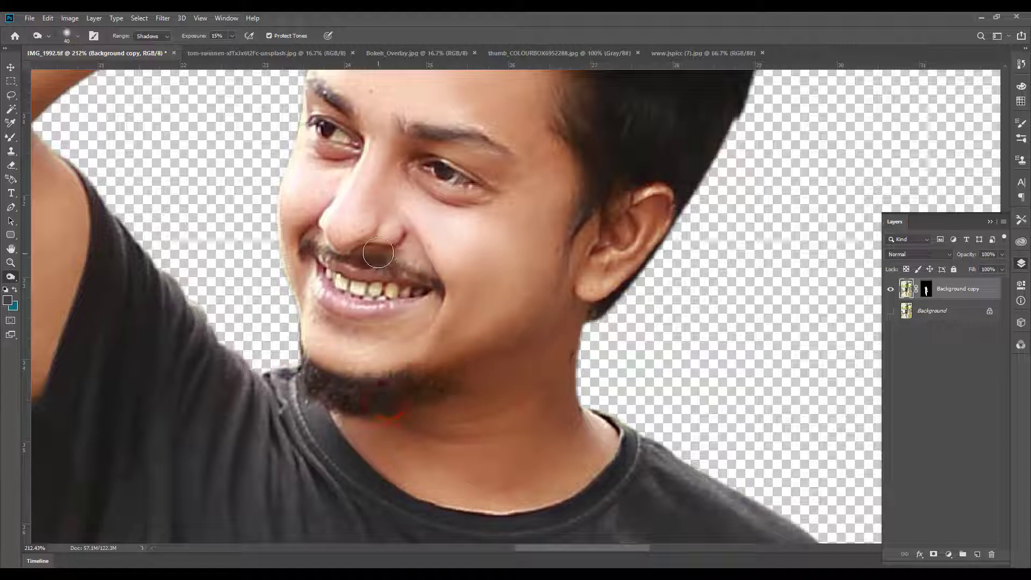
{"action": "left_click_drag", "start_coordinate": [440, 284], "coordinate": [377, 267]}
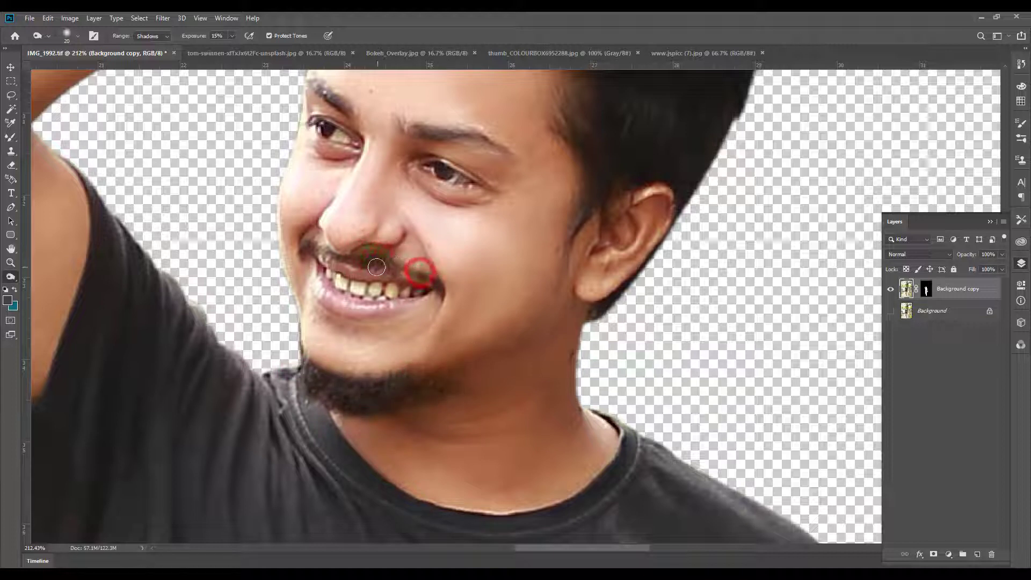
{"action": "scroll", "coordinate": [372, 232], "scroll_direction": "up", "scroll_amount": 3}
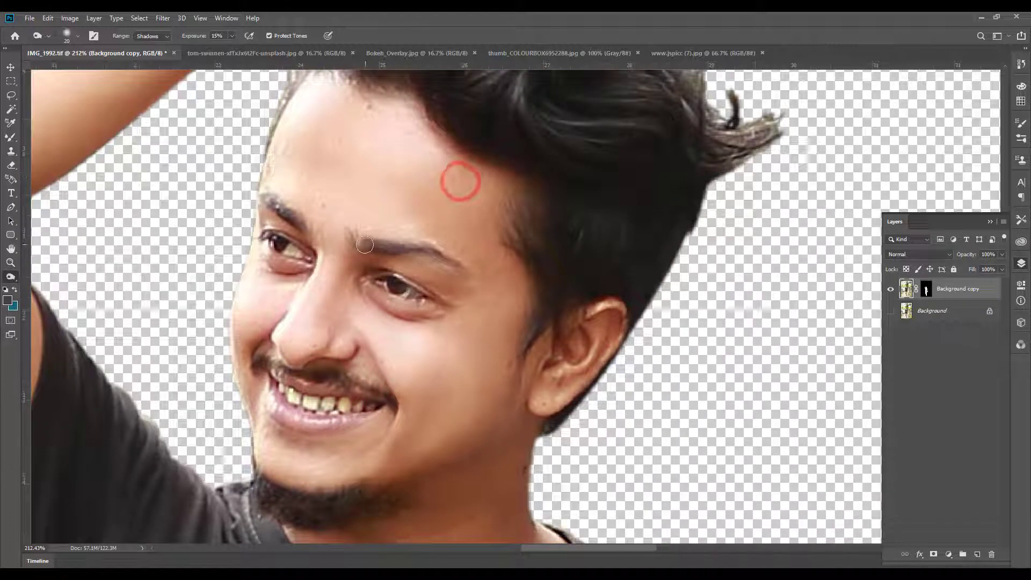
{"action": "left_click_drag", "start_coordinate": [437, 230], "coordinate": [394, 267]}
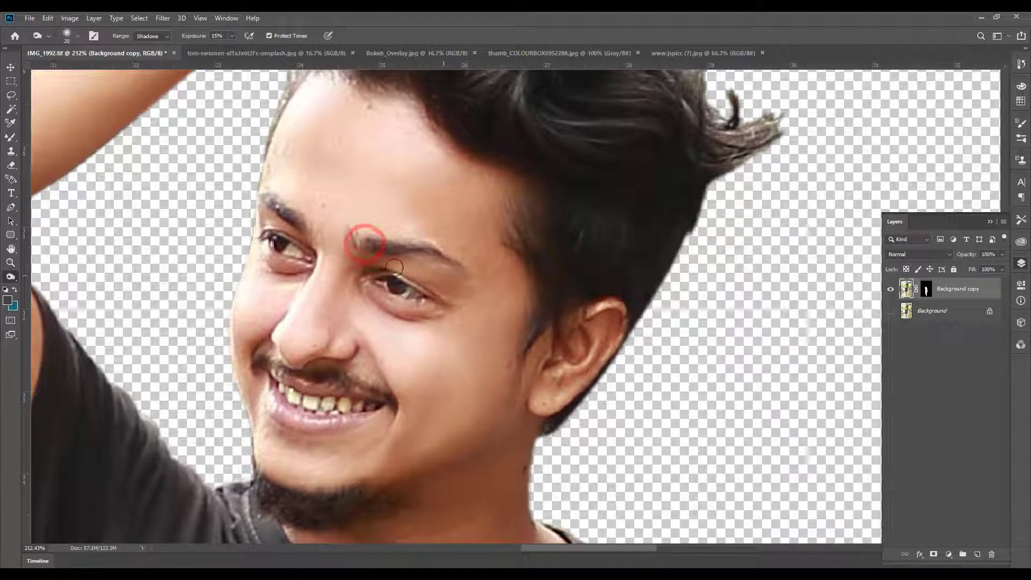
{"action": "left_click", "coordinate": [11, 136]}
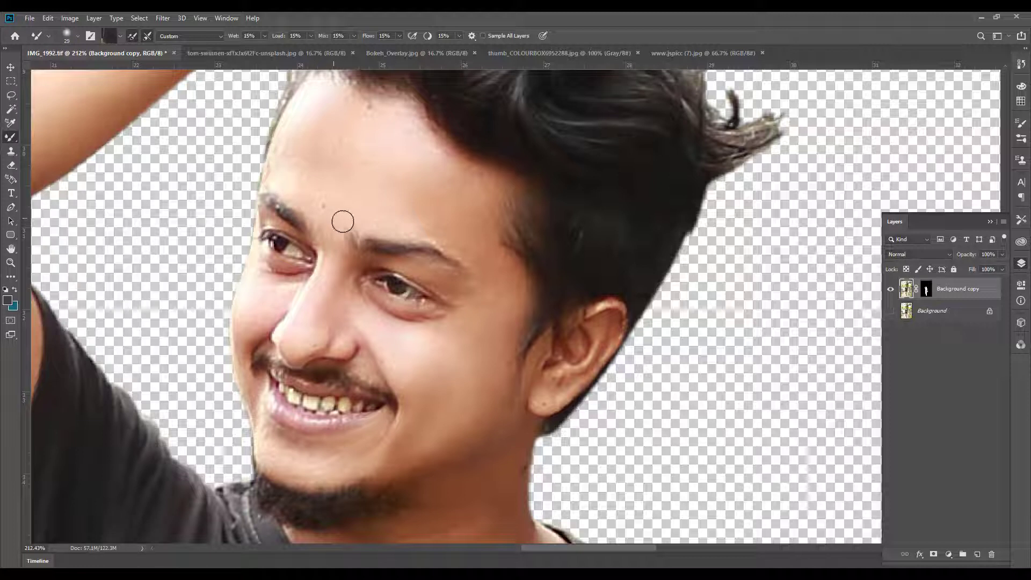
Step: Sample forehead skin tones and blend the skin beside the right eye and upper forehead
{"action": "left_click", "coordinate": [342, 217], "text": "alt"}
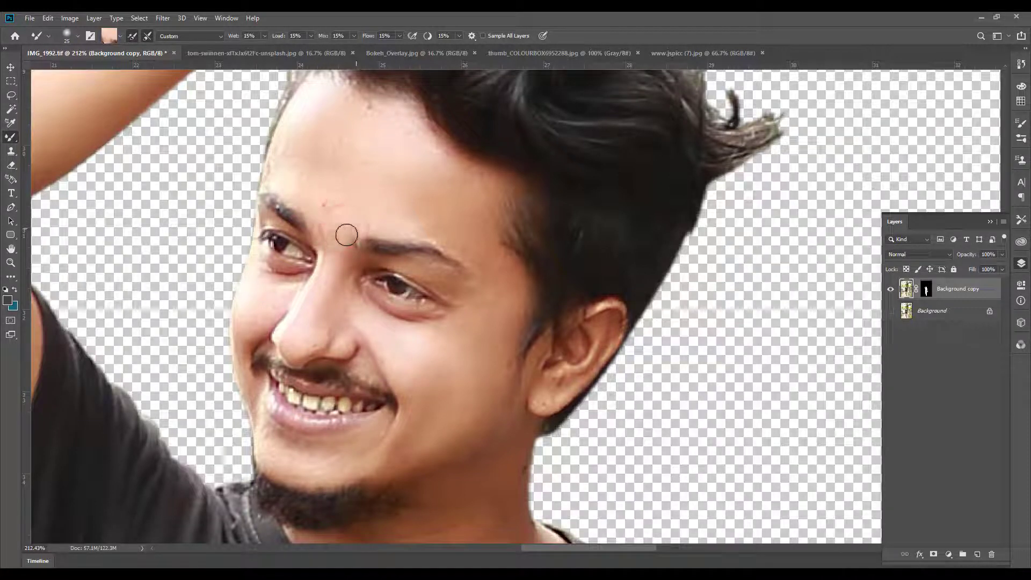
{"action": "left_click", "coordinate": [475, 290], "text": "alt"}
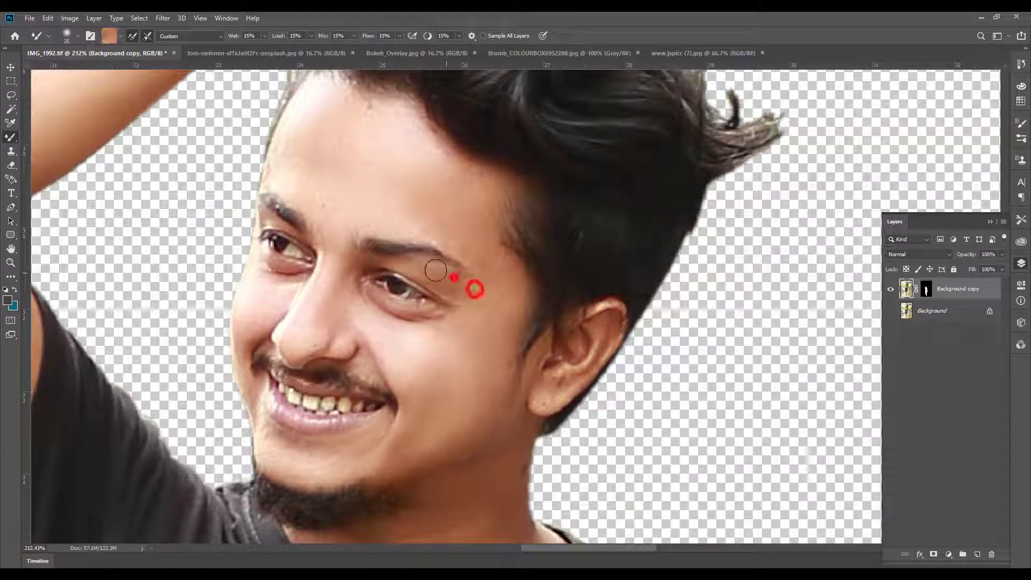
{"action": "left_click_drag", "start_coordinate": [472, 288], "coordinate": [453, 277]}
{"action": "left_click", "coordinate": [315, 226], "text": "alt"}
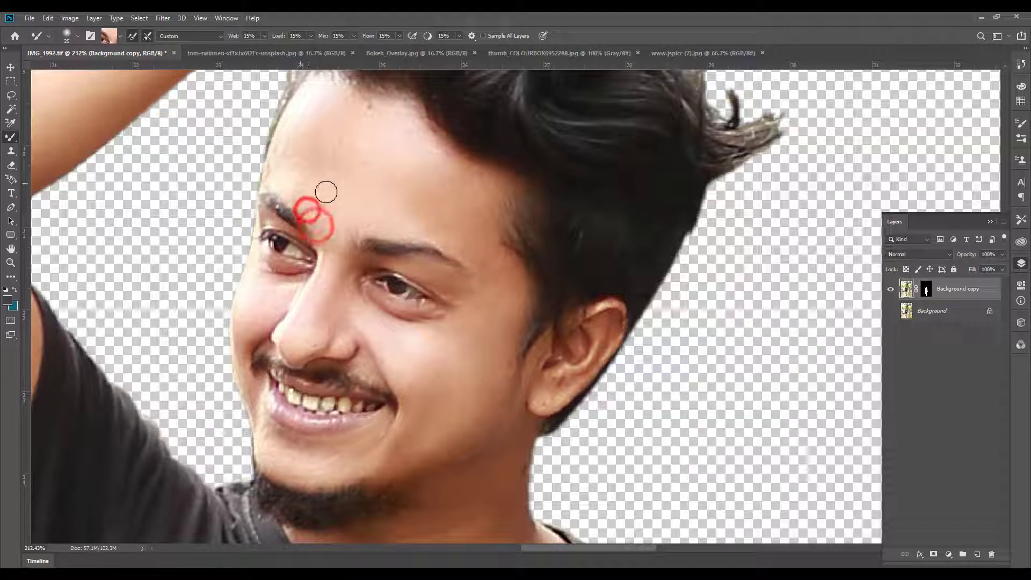
{"action": "left_click", "coordinate": [289, 167], "text": "alt"}
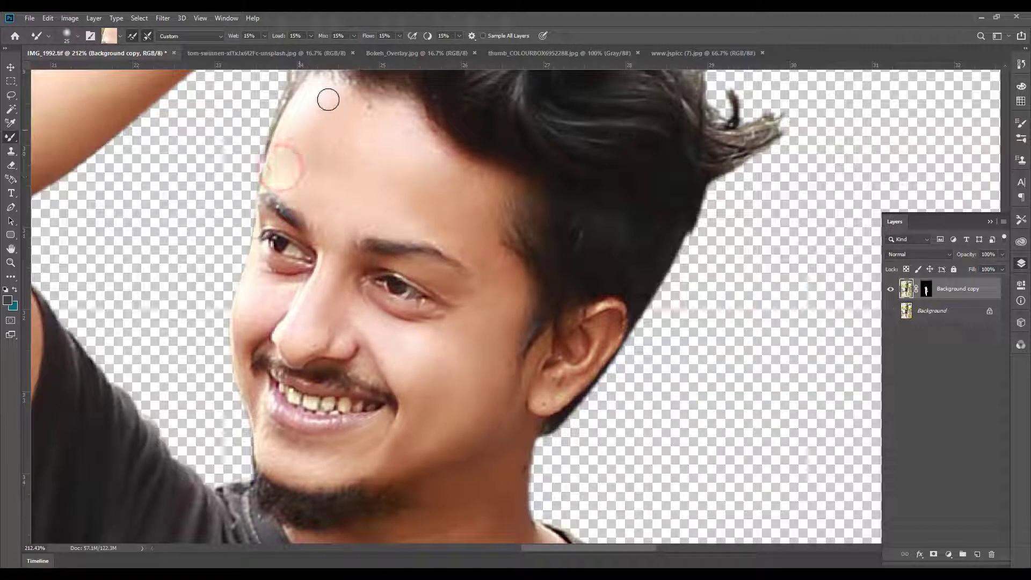
{"action": "left_click", "coordinate": [346, 104]}
{"action": "mouse_move", "coordinate": [333, 102]}
{"action": "left_mouse_down"}
{"action": "mouse_move", "coordinate": [403, 106]}
{"action": "mouse_move", "coordinate": [396, 283]}
{"action": "left_mouse_up"}
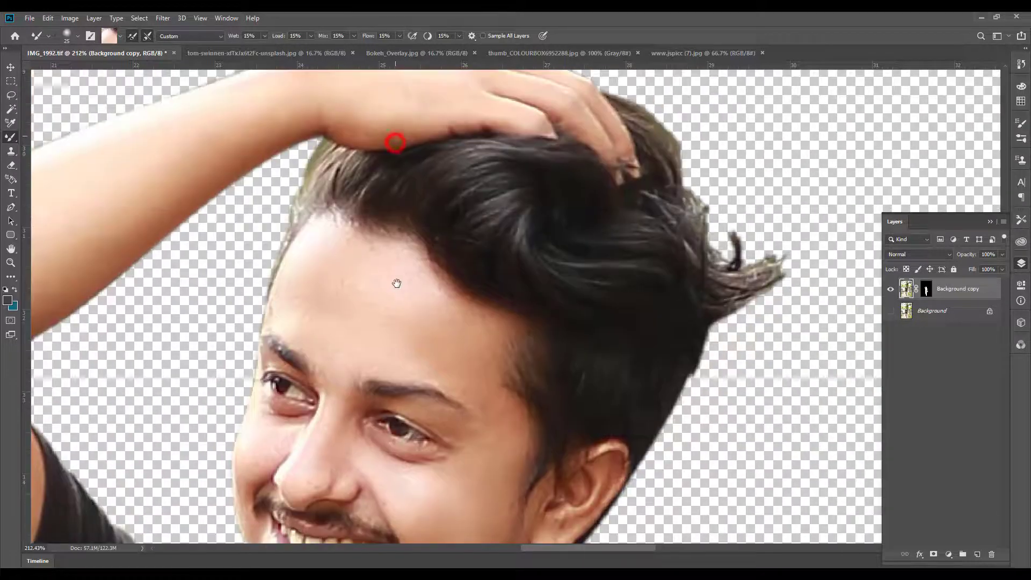
{"action": "left_click", "coordinate": [385, 274], "text": "alt"}
{"action": "left_click", "coordinate": [350, 250]}
{"action": "left_click_drag", "start_coordinate": [476, 332], "coordinate": [392, 269]}
{"action": "left_click", "coordinate": [375, 265], "text": "alt"}
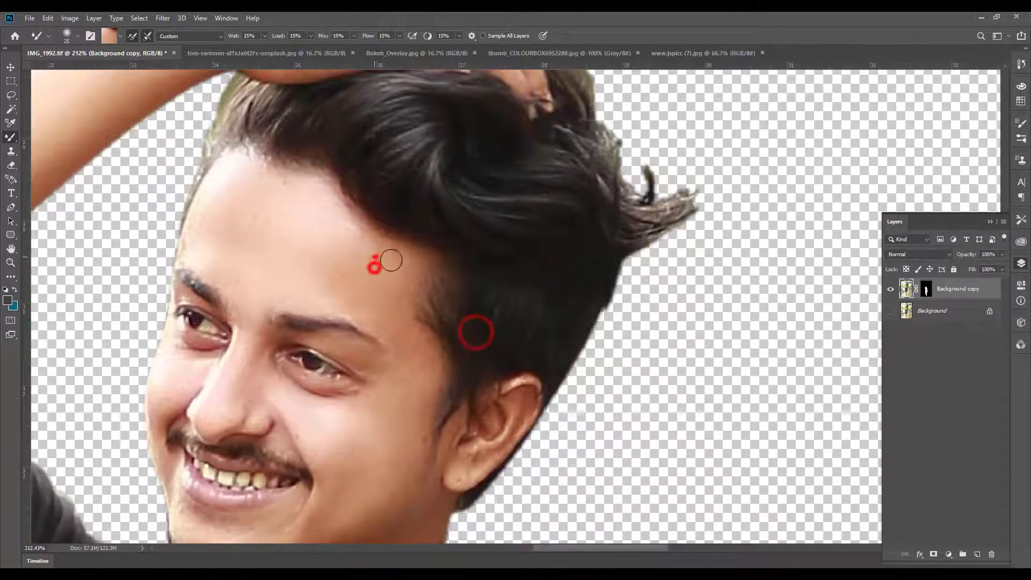
Step: Blend the temple, the cheek beside the nose, the nose tip and the chin
{"action": "mouse_move", "coordinate": [414, 342]}
{"action": "left_mouse_down"}
{"action": "mouse_move", "coordinate": [395, 267]}
{"action": "mouse_move", "coordinate": [402, 282]}
{"action": "left_mouse_up"}
{"action": "left_click", "coordinate": [392, 291], "text": "alt"}
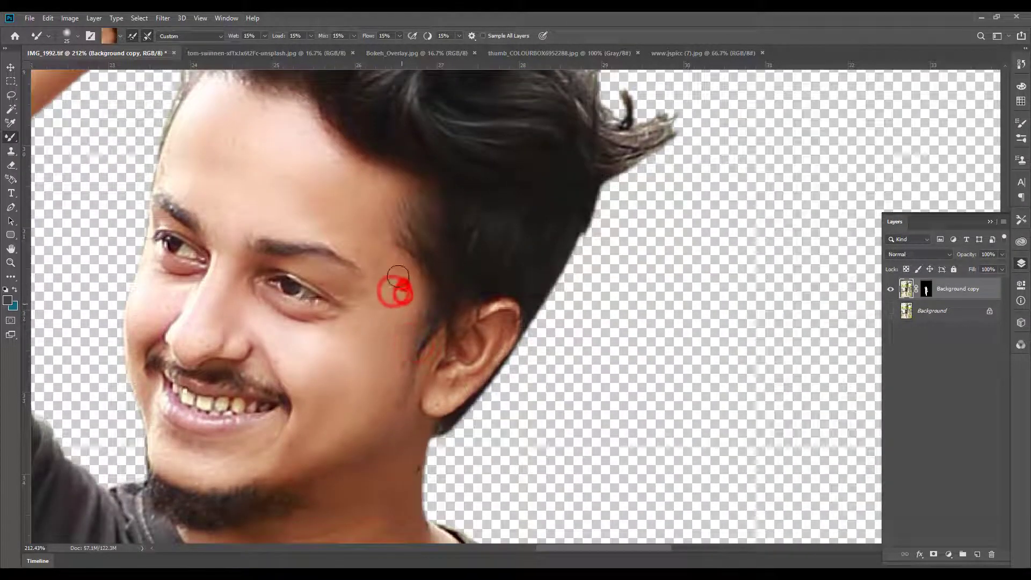
{"action": "left_click_drag", "start_coordinate": [337, 406], "coordinate": [377, 333]}
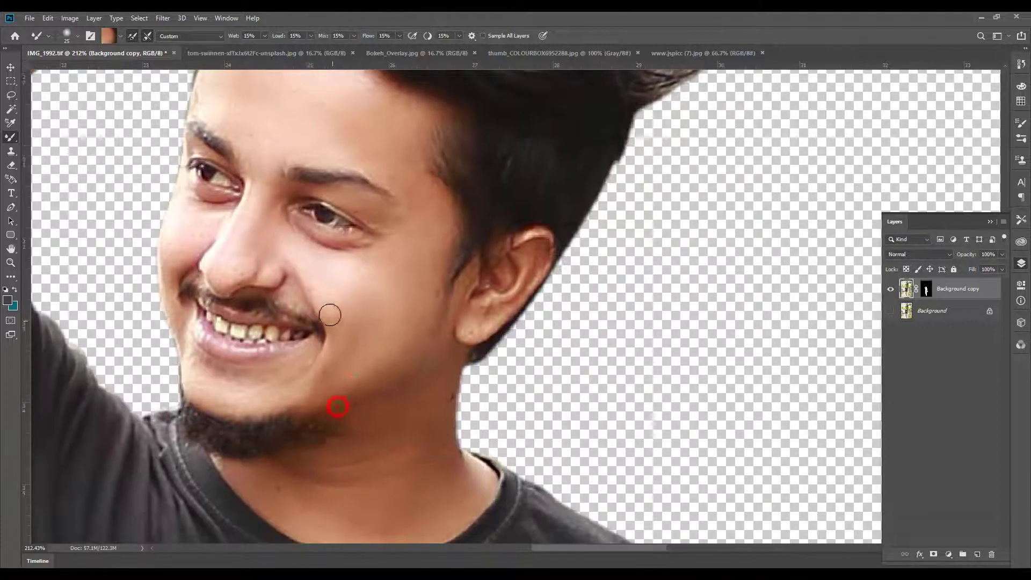
{"action": "left_click_drag", "start_coordinate": [294, 306], "coordinate": [296, 293]}
{"action": "left_click", "coordinate": [254, 251]}
{"action": "mouse_move", "coordinate": [240, 268]}
{"action": "left_mouse_down"}
{"action": "mouse_move", "coordinate": [261, 257]}
{"action": "mouse_move", "coordinate": [225, 254]}
{"action": "left_mouse_up"}
{"action": "left_click", "coordinate": [192, 371], "text": "alt"}
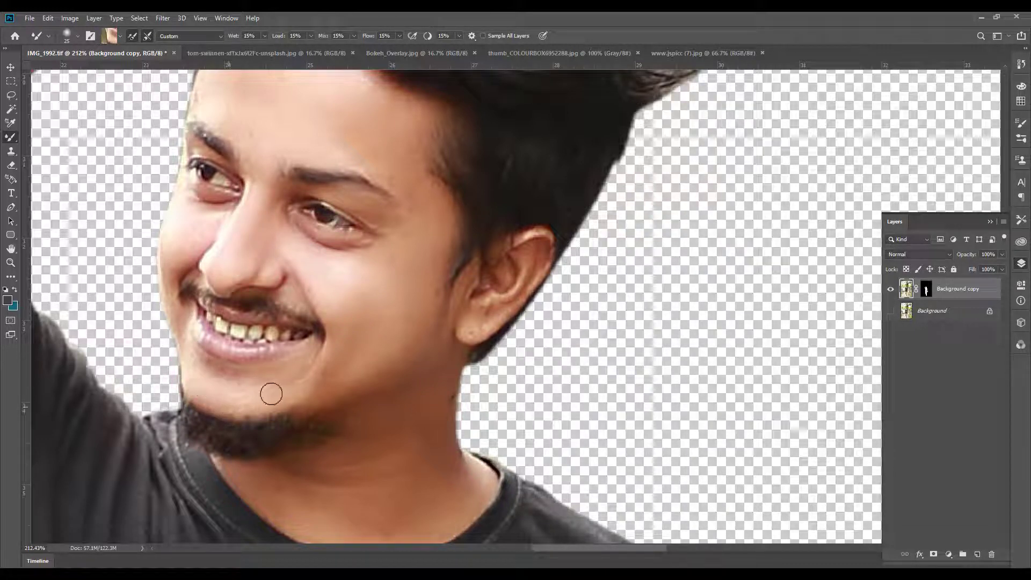
{"action": "left_click_drag", "start_coordinate": [266, 397], "coordinate": [302, 379]}
{"action": "left_click_drag", "start_coordinate": [512, 376], "coordinate": [446, 396]}
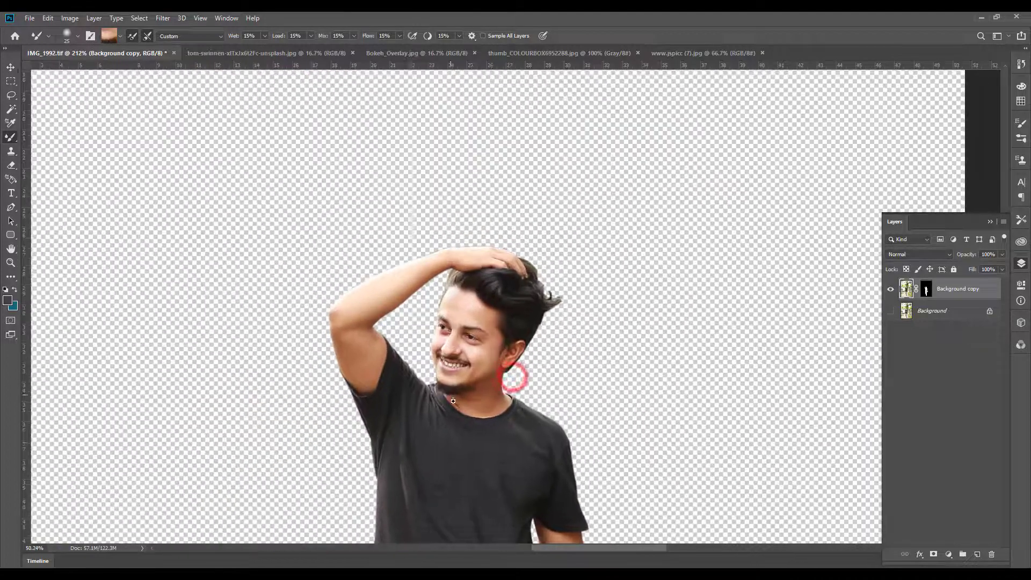
Step: Try a colour selection on the black shirt, then deselect and return to the Move tool
{"action": "key", "text": "v"}
{"action": "left_click_drag", "start_coordinate": [485, 483], "coordinate": [440, 326]}
{"action": "scroll", "coordinate": [441, 326], "scroll_direction": "down", "scroll_amount": 2}
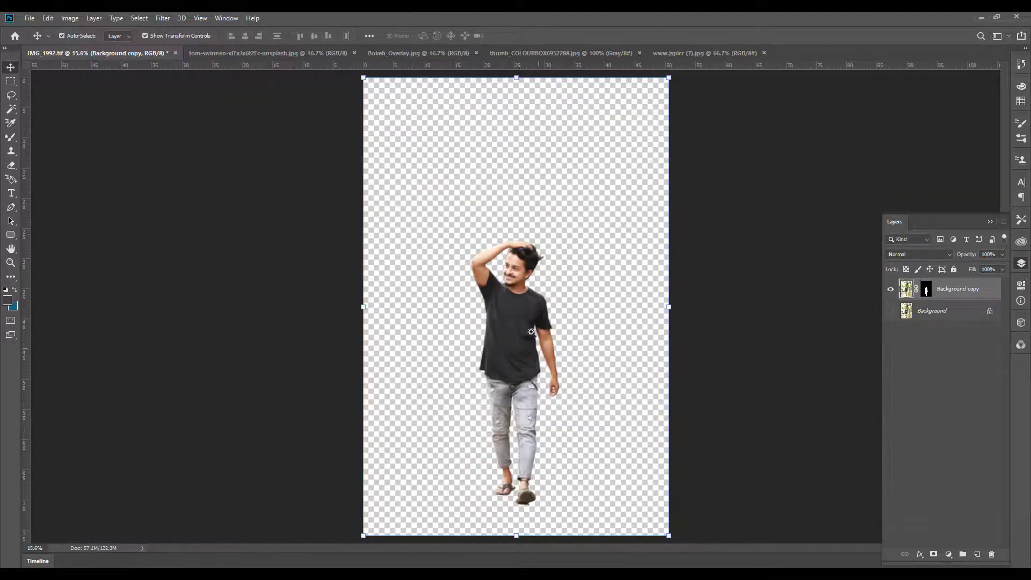
{"action": "scroll", "coordinate": [532, 327], "scroll_direction": "up", "scroll_amount": 4}
{"action": "key", "text": "w"}
{"action": "left_click", "coordinate": [501, 339]}
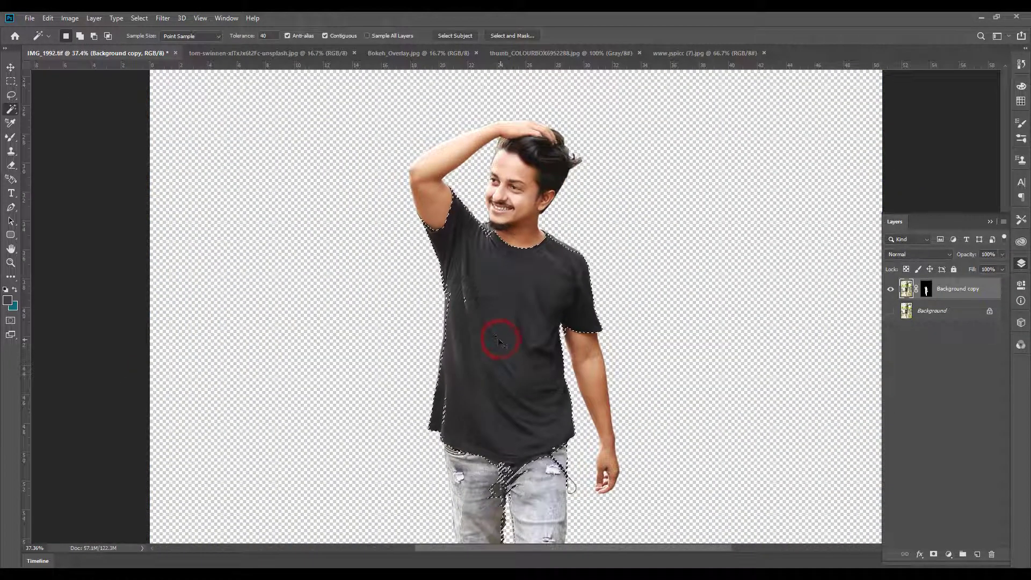
{"action": "key", "text": "ctrl+d"}
{"action": "key", "text": "v"}
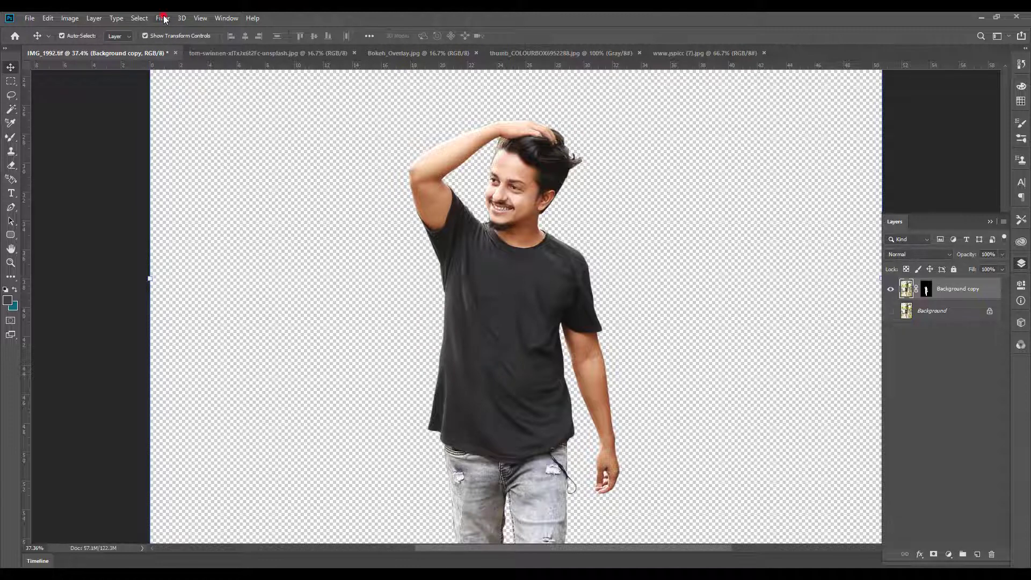
Step: In the Camera Raw Filter on the cut-out, raise Dehaze to +10 and Exposure to +0.20
{"action": "left_click", "coordinate": [163, 19]}
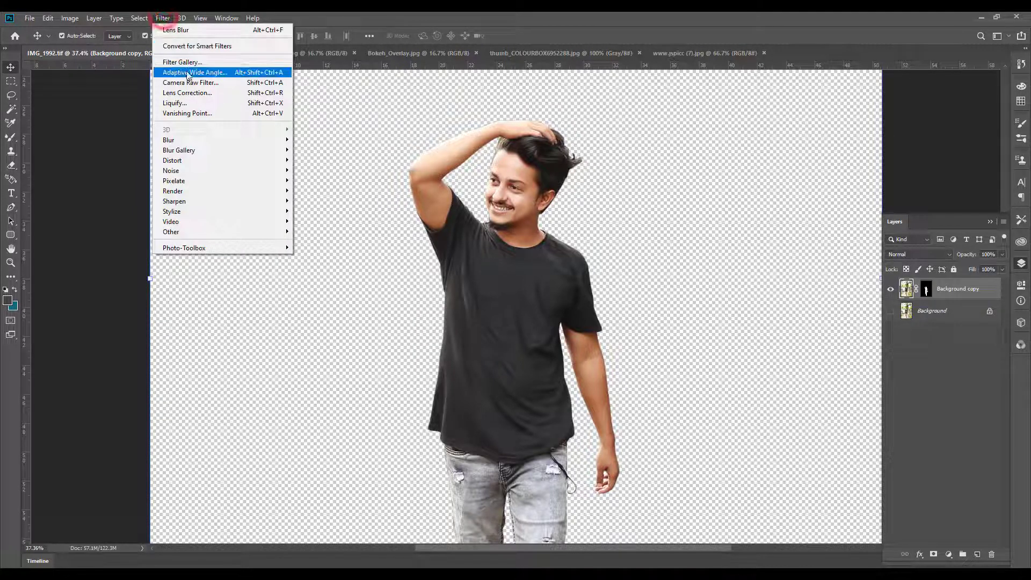
{"action": "left_click", "coordinate": [215, 83]}
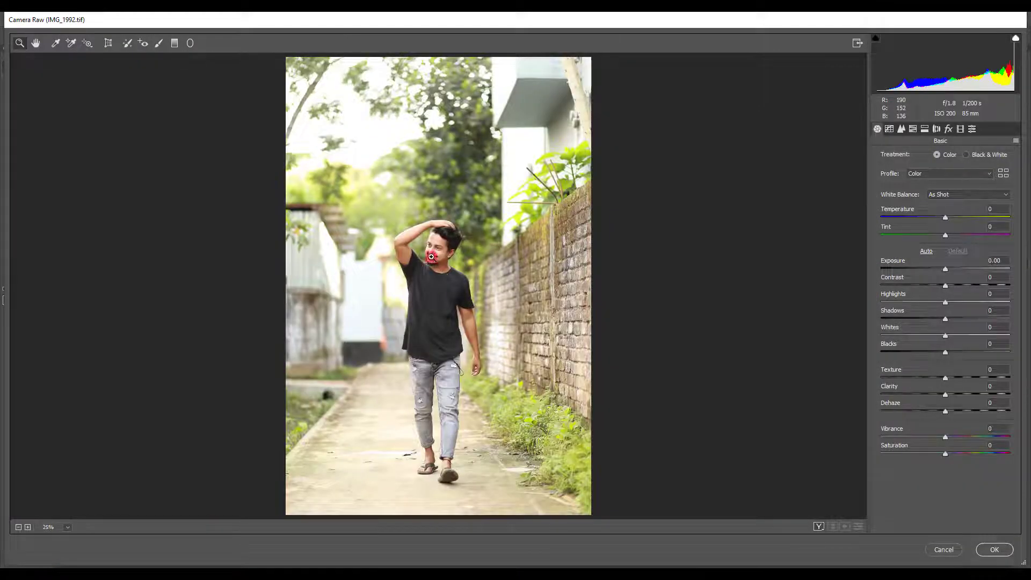
{"action": "left_click", "coordinate": [431, 257]}
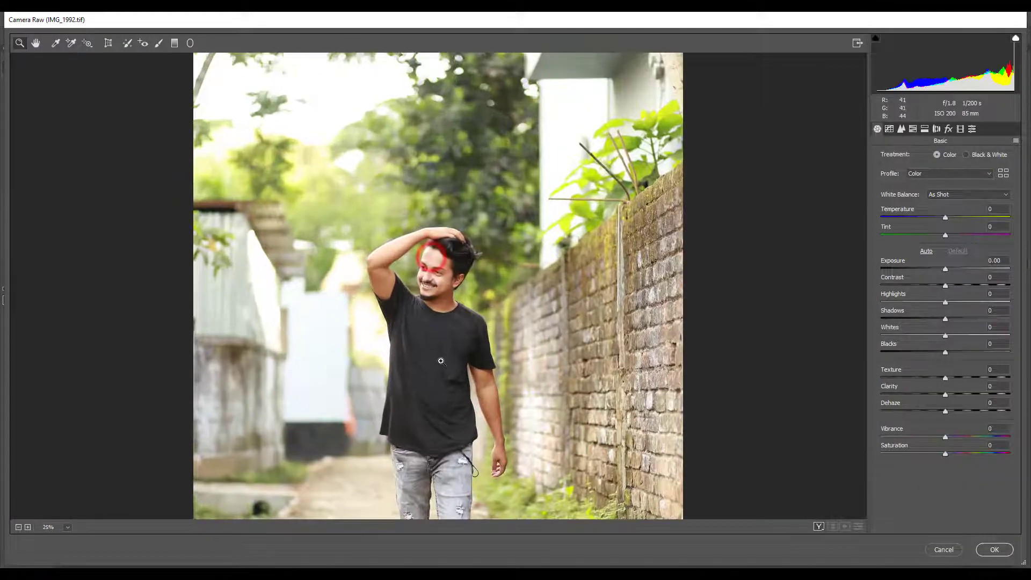
{"action": "left_click", "coordinate": [436, 360]}
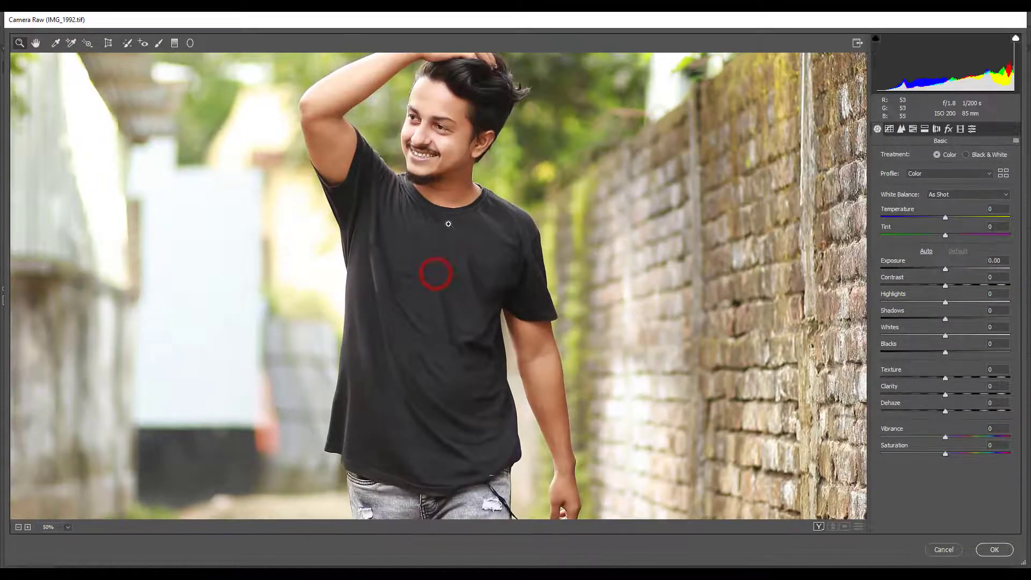
{"action": "mouse_move", "coordinate": [425, 204]}
{"action": "left_mouse_down"}
{"action": "mouse_move", "coordinate": [429, 219]}
{"action": "mouse_move", "coordinate": [643, 287]}
{"action": "left_mouse_up"}
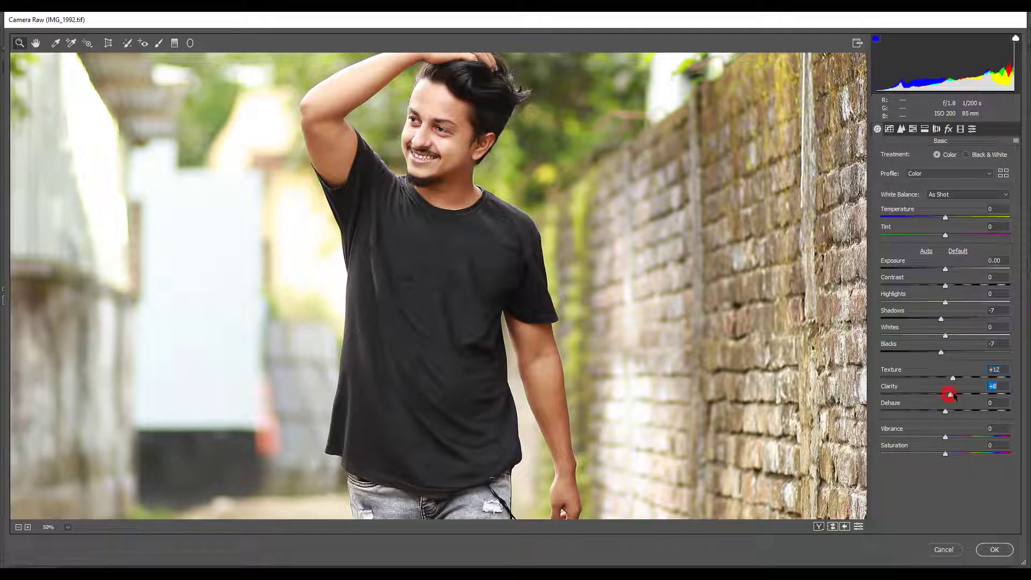
{"action": "left_click_drag", "start_coordinate": [949, 411], "coordinate": [951, 412]}
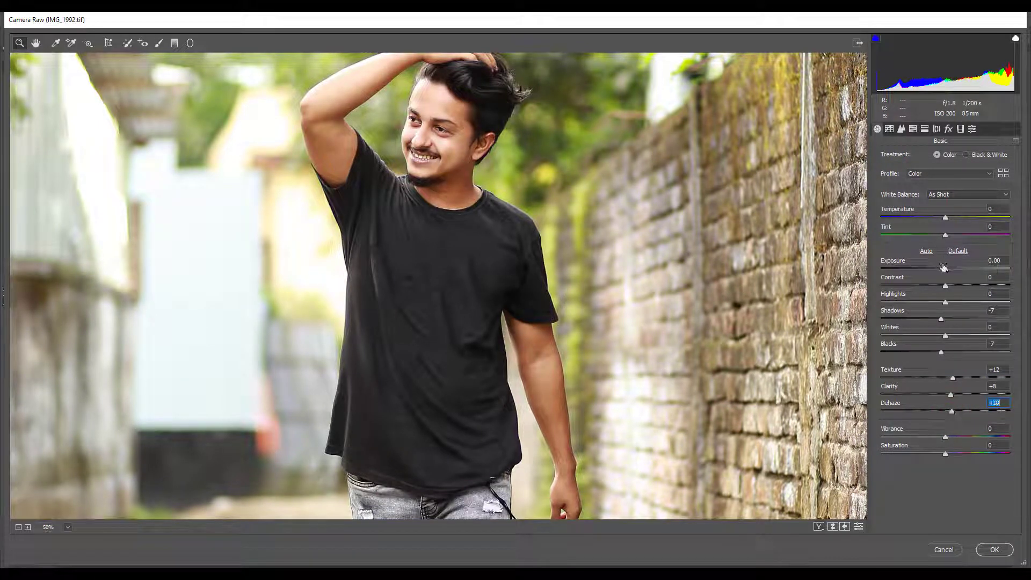
{"action": "left_click_drag", "start_coordinate": [945, 268], "coordinate": [947, 269]}
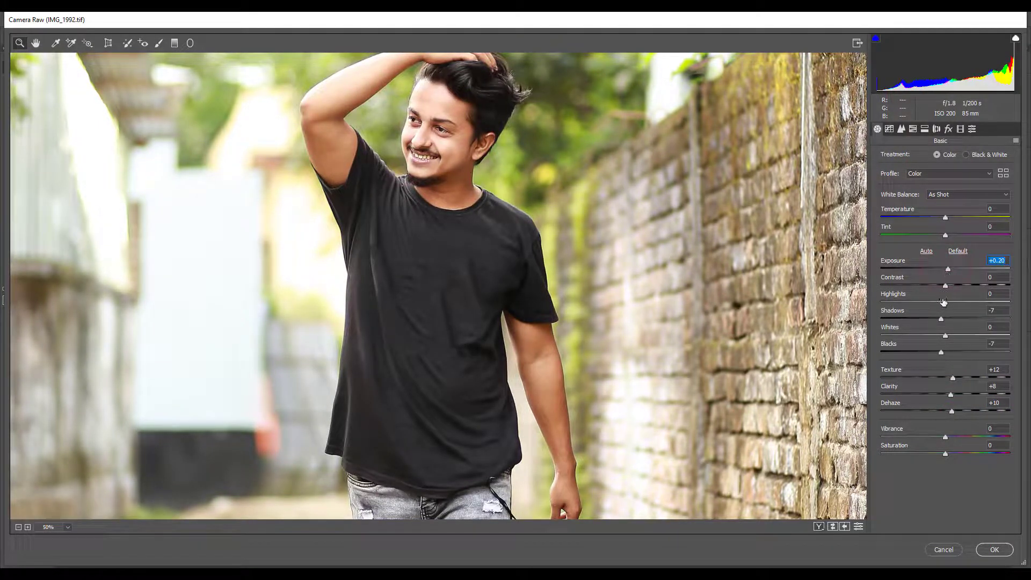
Step: In Camera Raw's HSL saturation panel, boost Blues saturation to +68
{"action": "left_click", "coordinate": [914, 129]}
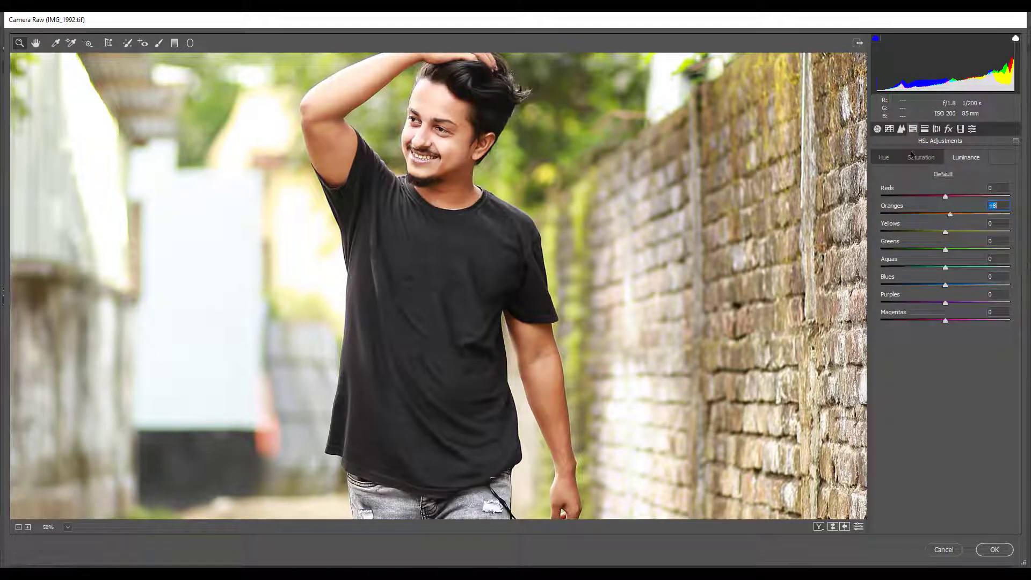
{"action": "scroll", "coordinate": [577, 335], "scroll_direction": "down", "scroll_amount": 3}
{"action": "scroll", "coordinate": [577, 361], "scroll_direction": "down", "scroll_amount": 5}
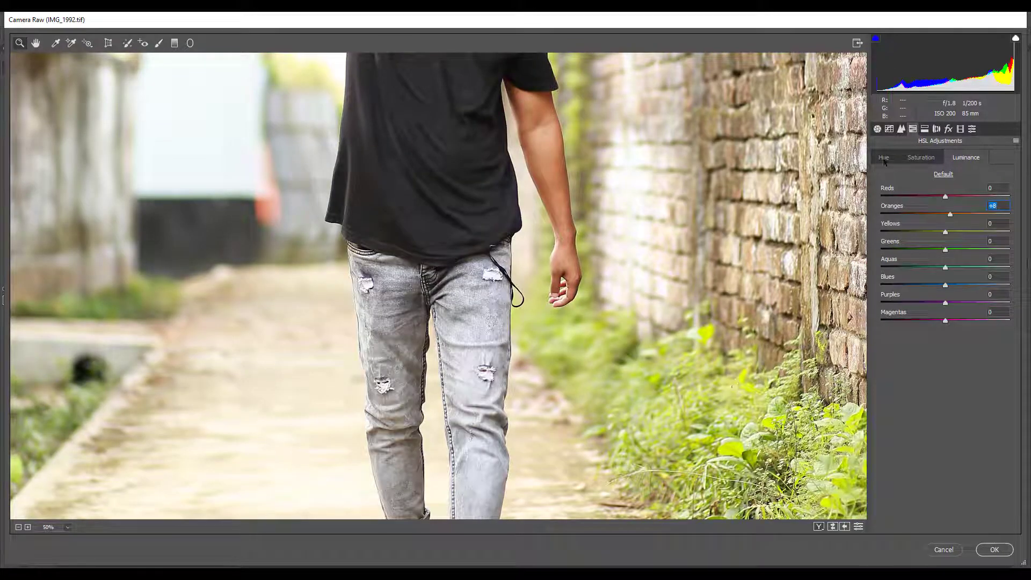
{"action": "left_click", "coordinate": [915, 159]}
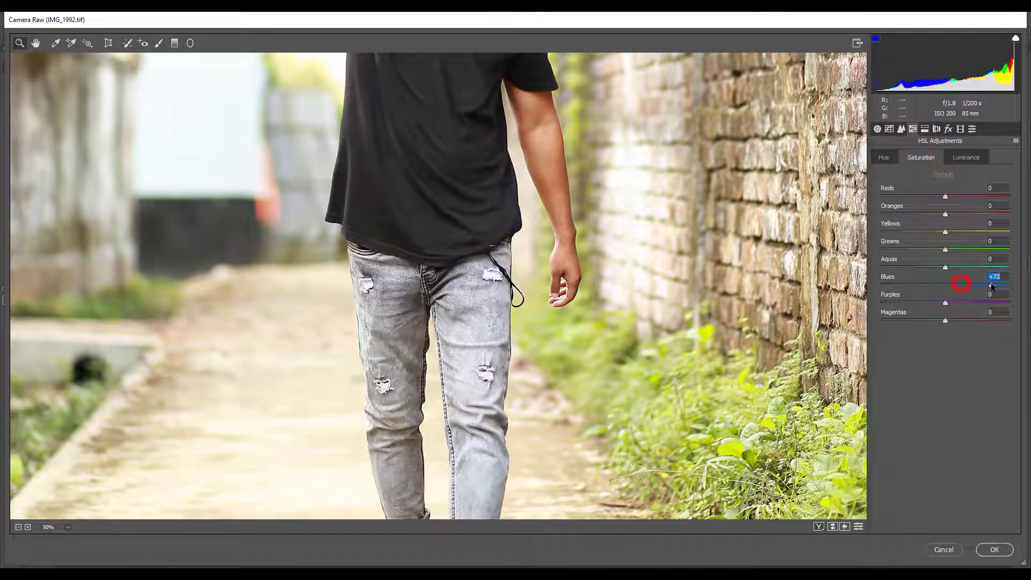
{"action": "scroll", "coordinate": [610, 260], "scroll_direction": "up", "scroll_amount": 2}
{"action": "scroll", "coordinate": [611, 265], "scroll_direction": "up", "scroll_amount": 3}
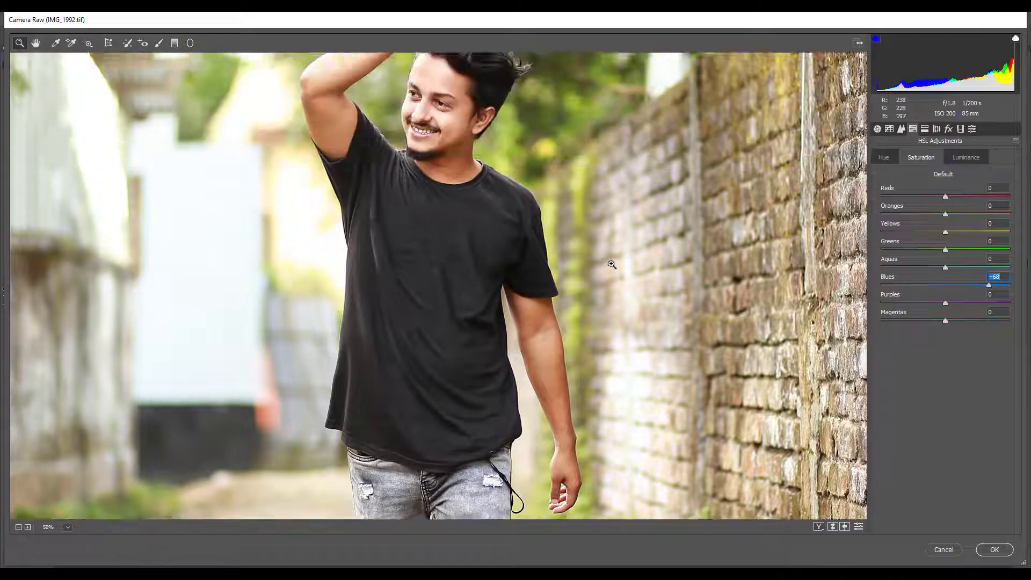
{"action": "scroll", "coordinate": [611, 265], "scroll_direction": "up", "scroll_amount": 3}
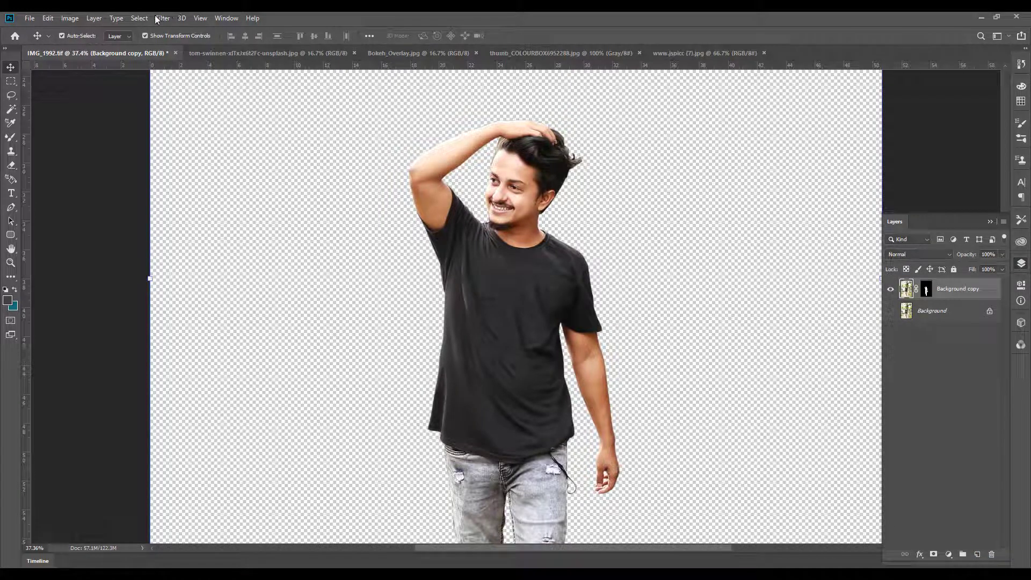
Step: Run SkinFiner on the cut-out with skin brightness -29, hue -6, Fine +31 and Amount 76
{"action": "left_click", "coordinate": [161, 18]}
{"action": "mouse_move", "coordinate": [185, 247]}
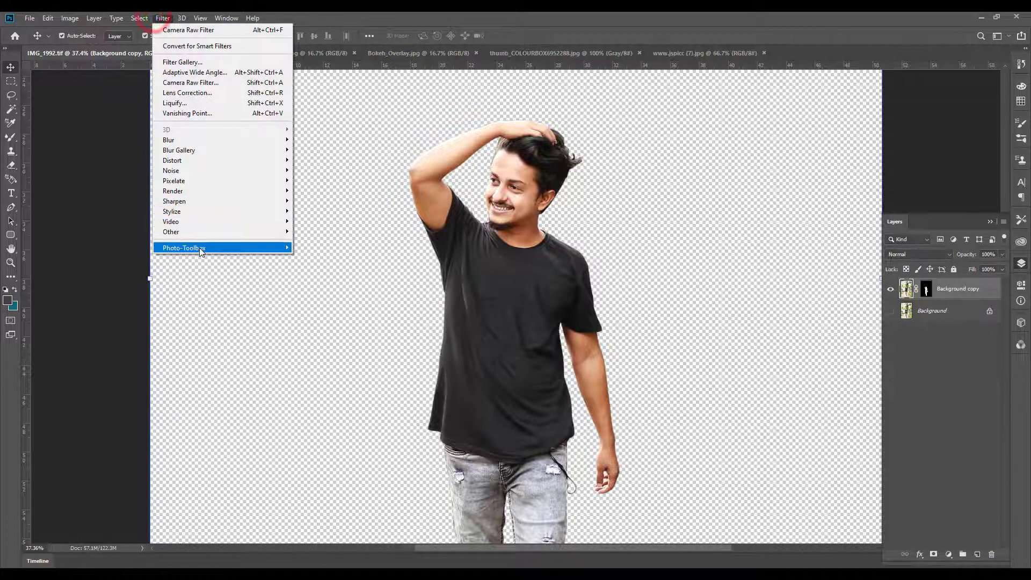
{"action": "left_click", "coordinate": [315, 248]}
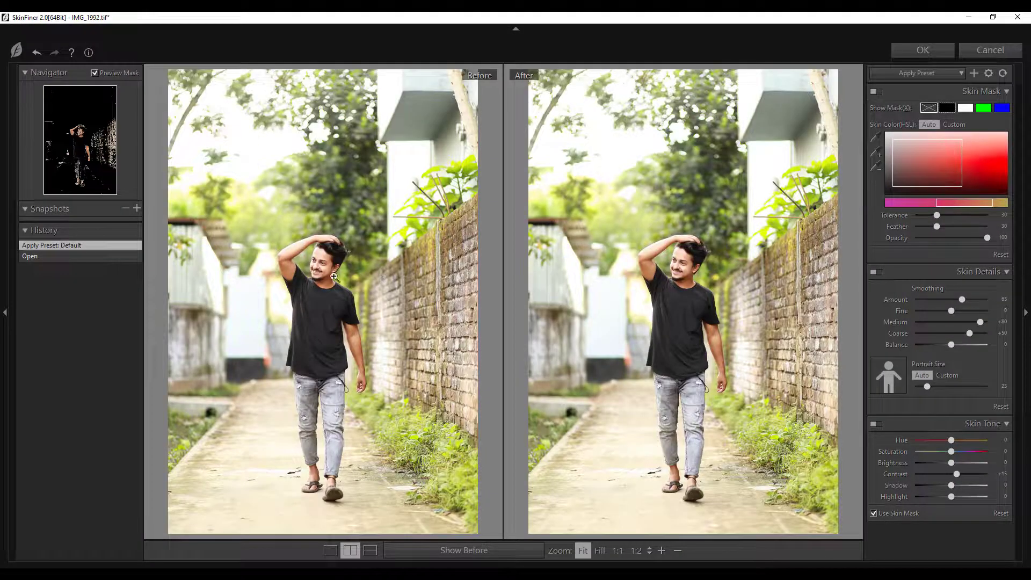
{"action": "left_click", "coordinate": [319, 270]}
{"action": "left_click_drag", "start_coordinate": [327, 179], "coordinate": [373, 216]}
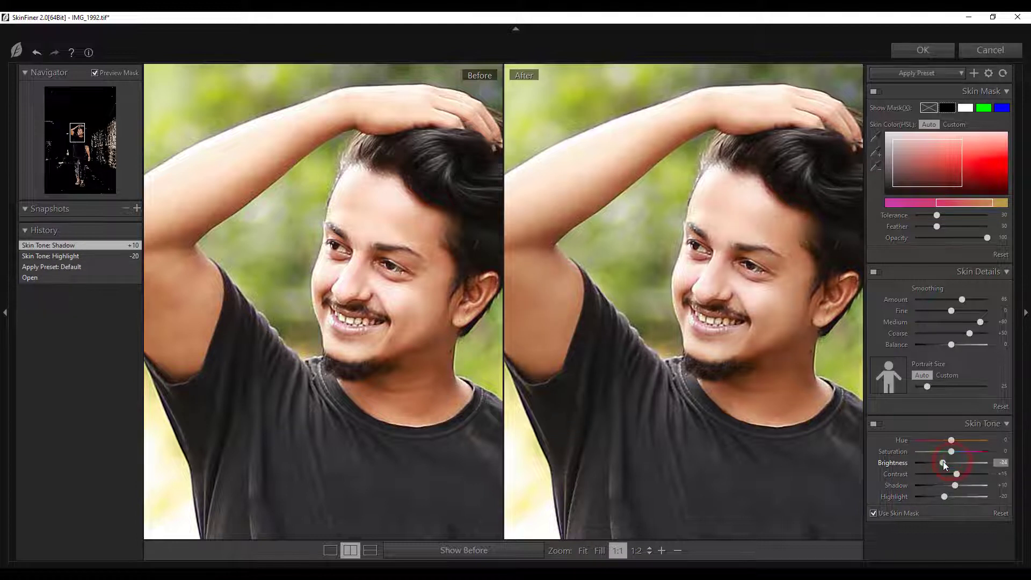
{"action": "left_click_drag", "start_coordinate": [943, 462], "coordinate": [941, 463]}
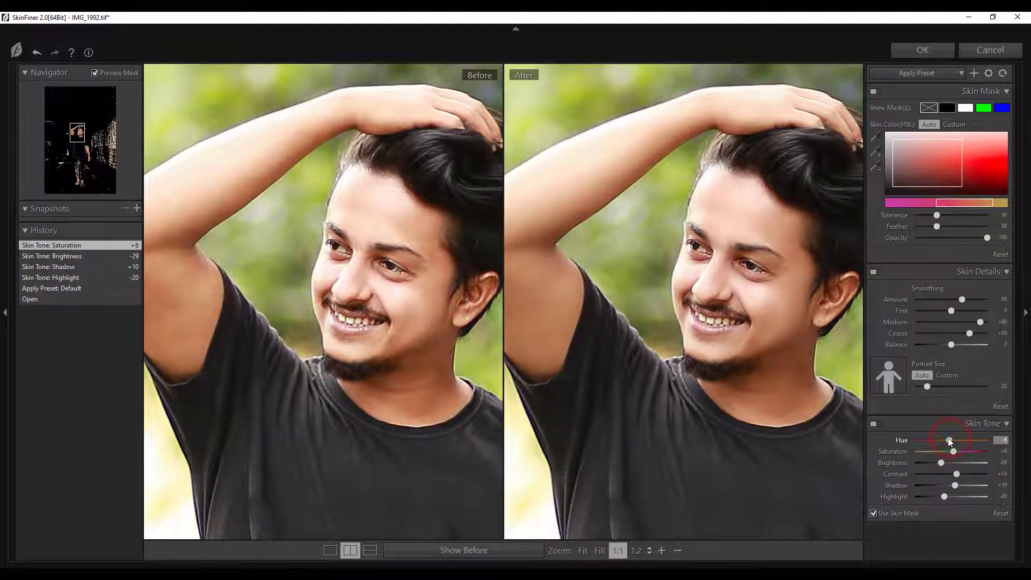
{"action": "left_click", "coordinate": [949, 440]}
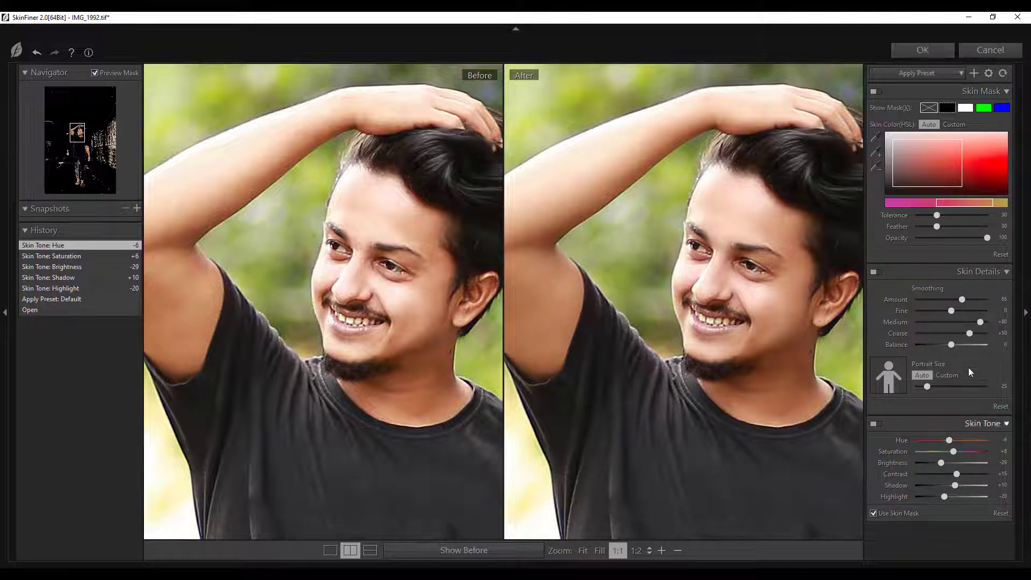
{"action": "left_click_drag", "start_coordinate": [953, 309], "coordinate": [971, 299]}
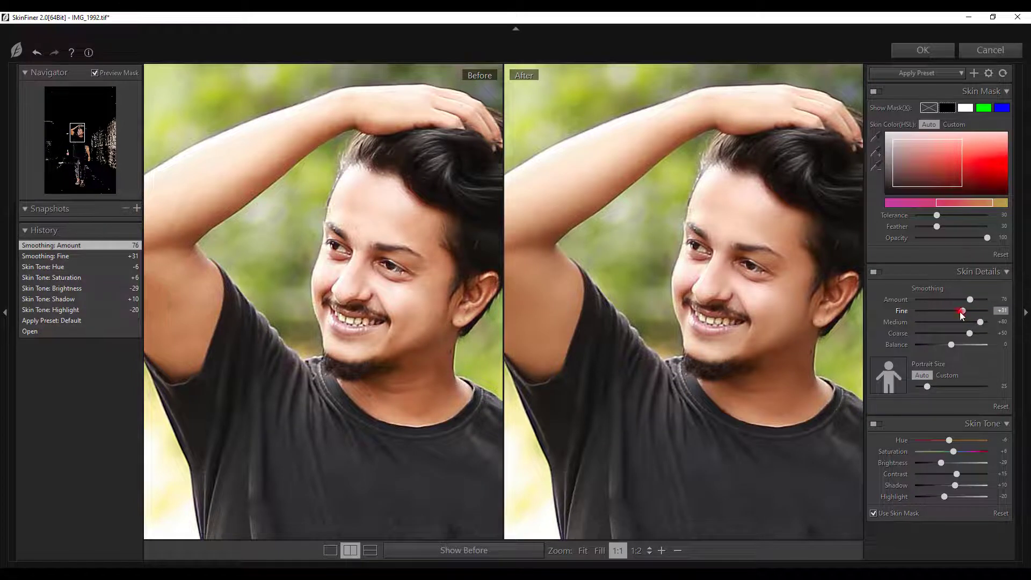
{"action": "left_click", "coordinate": [962, 311]}
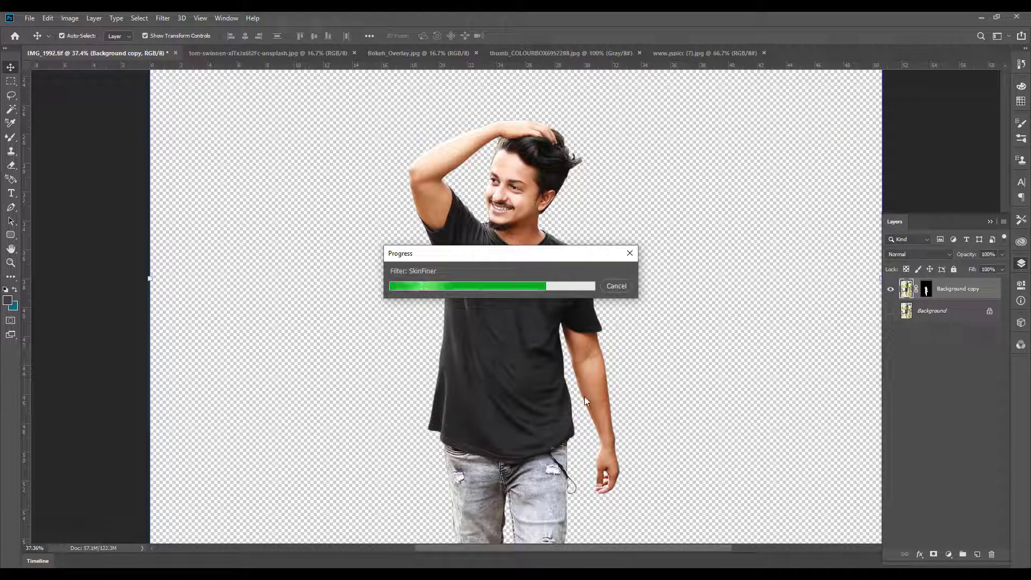
Step: Set up the Dodge Tool at 50% exposure on Shadows with a smaller brush
{"action": "mouse_move", "coordinate": [604, 426]}
{"action": "left_mouse_down"}
{"action": "mouse_move", "coordinate": [558, 202]}
{"action": "mouse_move", "coordinate": [550, 208]}
{"action": "left_mouse_up"}
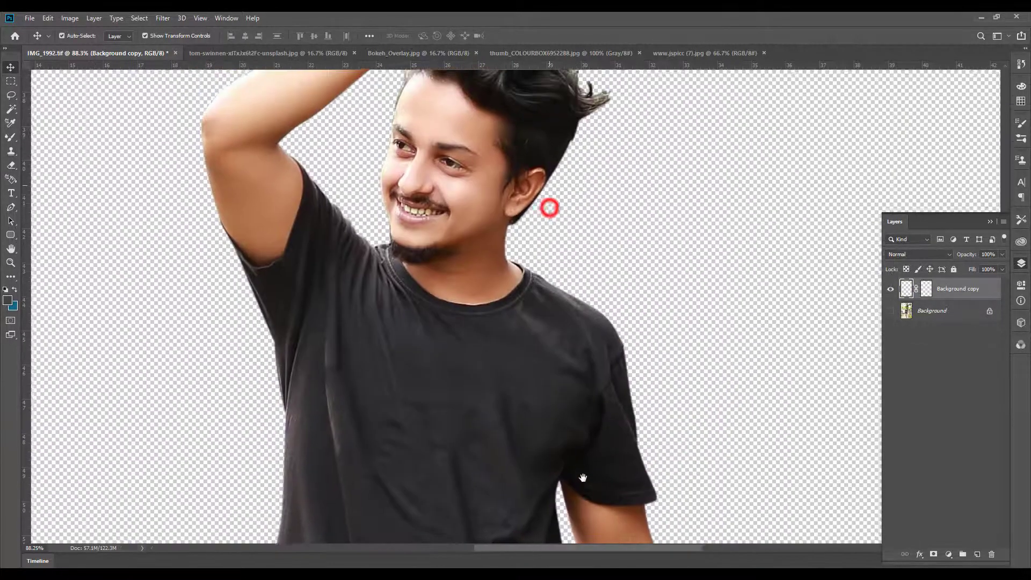
{"action": "left_click_drag", "start_coordinate": [424, 212], "coordinate": [515, 417]}
{"action": "scroll", "coordinate": [516, 418], "scroll_direction": "down", "scroll_amount": 5}
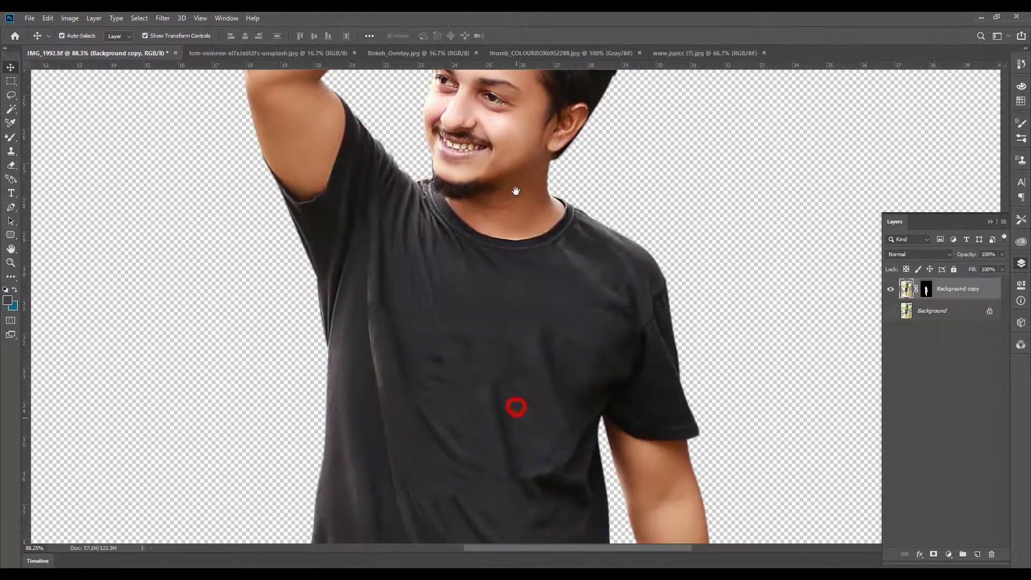
{"action": "left_click_drag", "start_coordinate": [637, 371], "coordinate": [517, 294]}
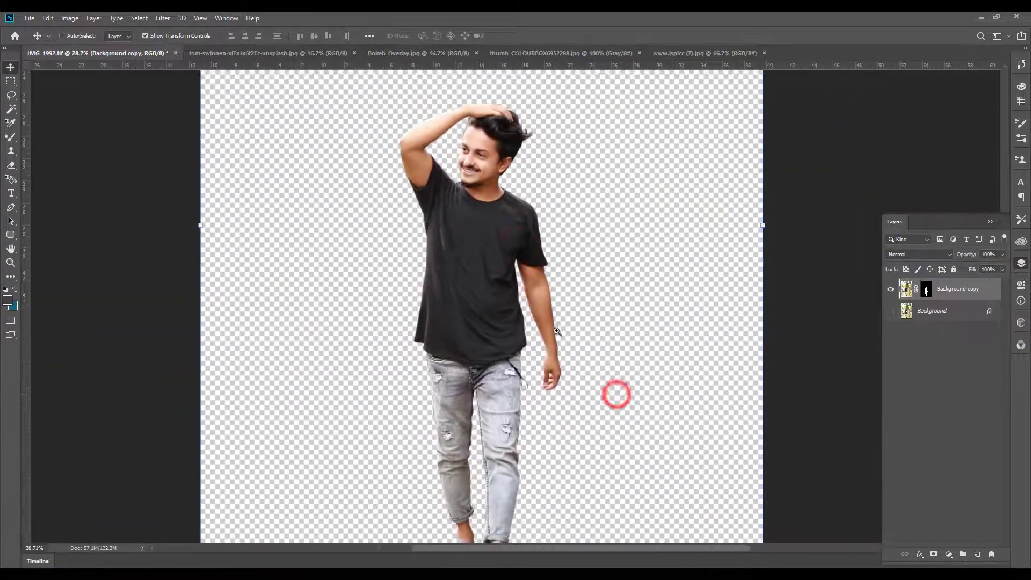
{"action": "scroll", "coordinate": [614, 394], "scroll_direction": "up", "scroll_amount": 5}
{"action": "scroll", "coordinate": [591, 354], "scroll_direction": "down", "scroll_amount": 2}
{"action": "scroll", "coordinate": [602, 364], "scroll_direction": "up", "scroll_amount": 1}
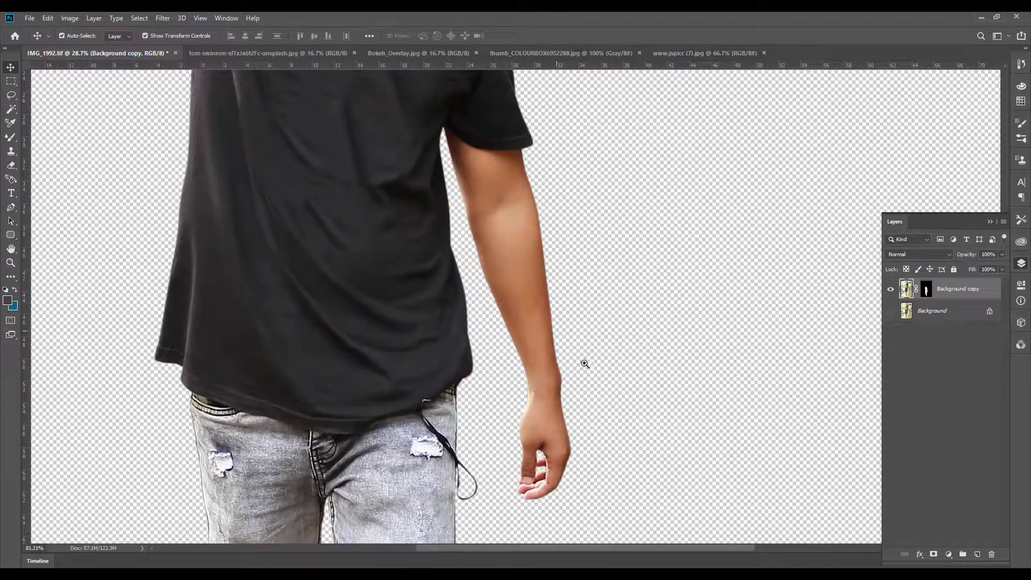
{"action": "left_click", "coordinate": [10, 277]}
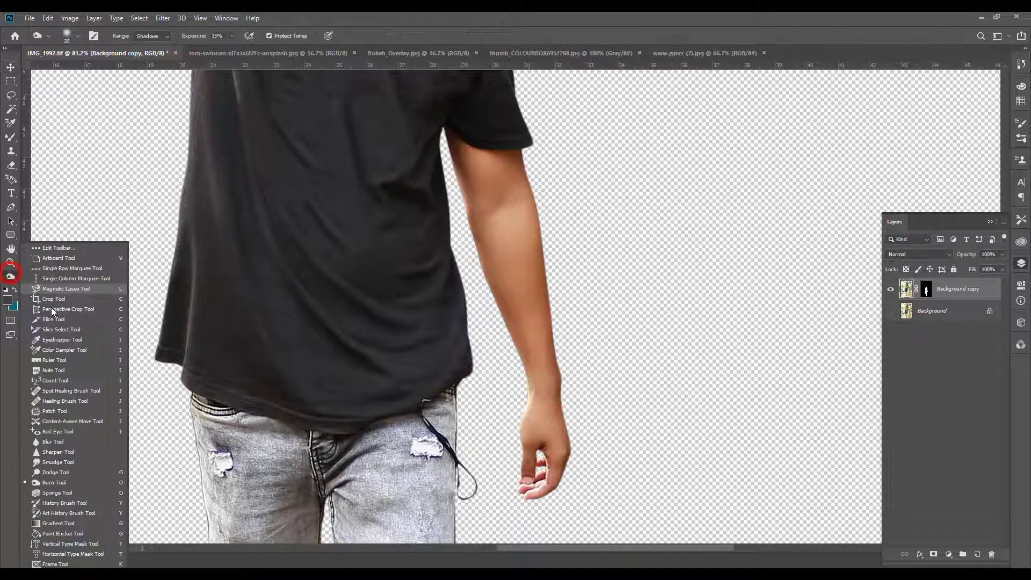
{"action": "left_click", "coordinate": [36, 472]}
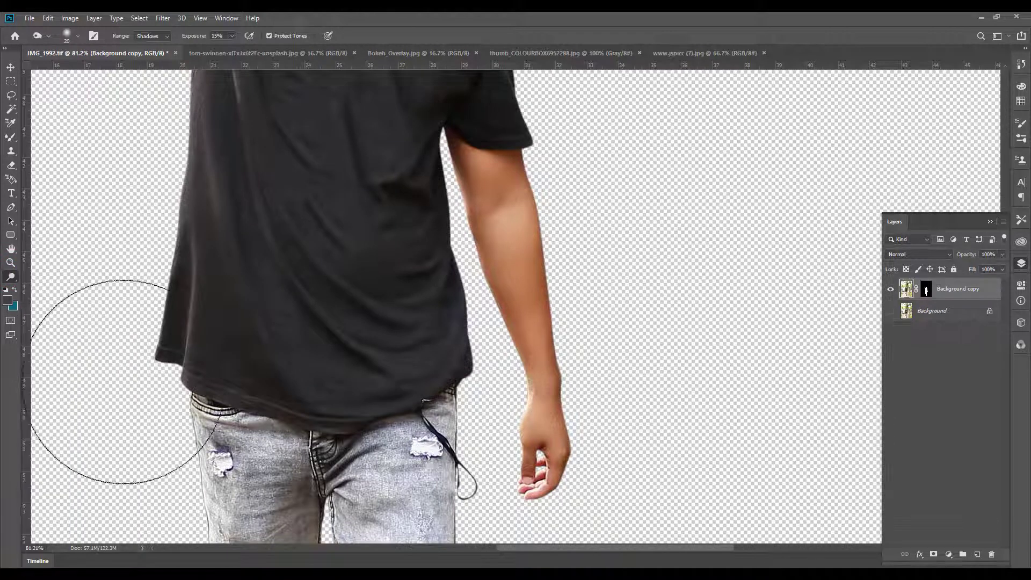
{"action": "type", "text": "50"}
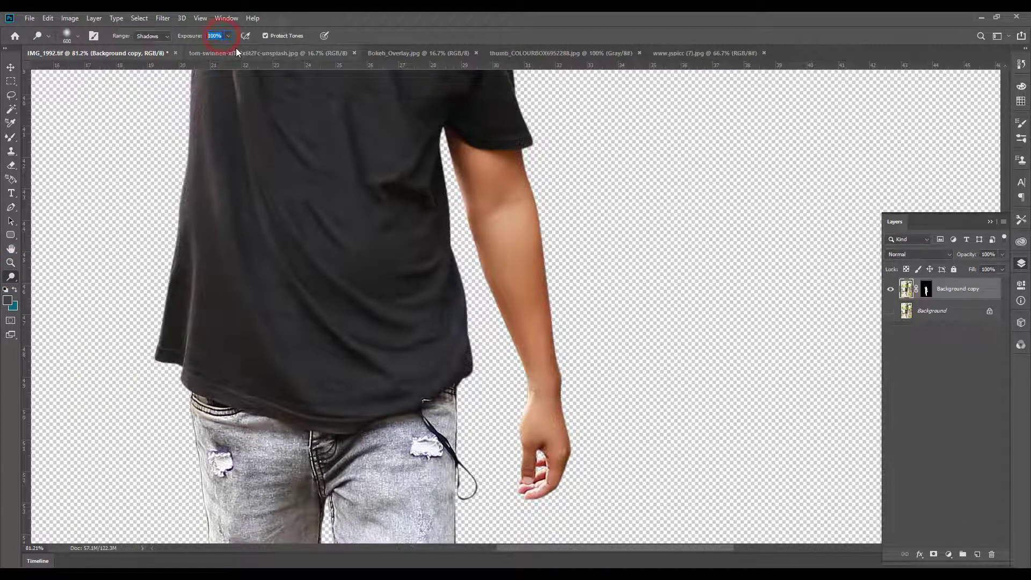
{"action": "key", "text": "Return"}
{"action": "key", "text": "bracketleft"}
{"action": "key", "text": "bracketleft"}
{"action": "key", "text": "bracketleft"}
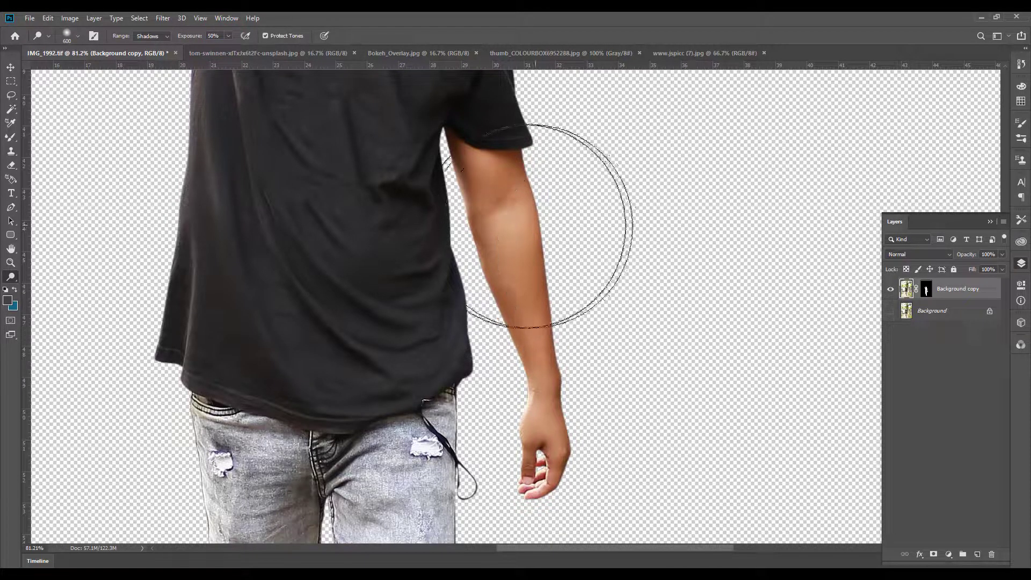
{"action": "key", "text": "bracketleft"}
{"action": "key", "text": "bracketleft"}
Step: Dodge the upper arm, forearm, hand and wrist
{"action": "left_click_drag", "start_coordinate": [462, 145], "coordinate": [493, 208]}
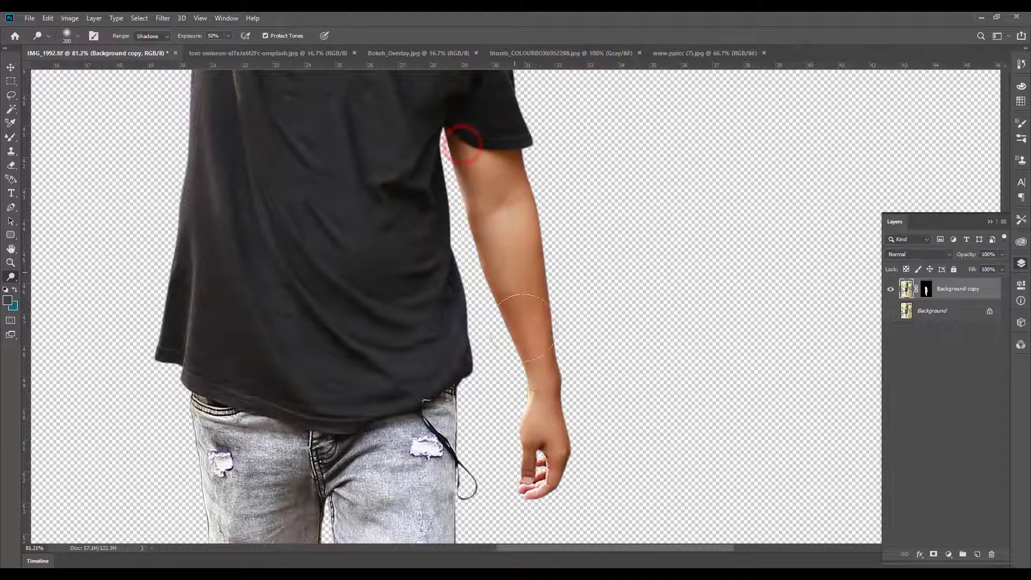
{"action": "left_click_drag", "start_coordinate": [546, 296], "coordinate": [543, 246]}
{"action": "left_click_drag", "start_coordinate": [525, 167], "coordinate": [499, 172]}
{"action": "left_click_drag", "start_coordinate": [554, 377], "coordinate": [525, 267]}
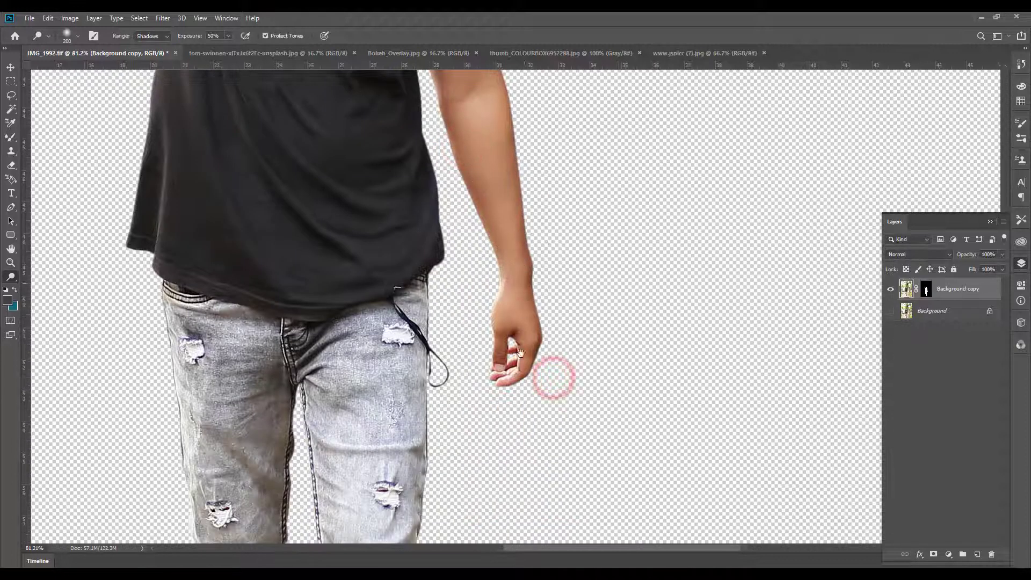
{"action": "left_click_drag", "start_coordinate": [518, 334], "coordinate": [516, 322]}
{"action": "left_click_drag", "start_coordinate": [541, 260], "coordinate": [540, 224]}
Step: Dodge both ankles and a shadowed spot on the neck
{"action": "scroll", "coordinate": [541, 258], "scroll_direction": "down", "scroll_amount": 5}
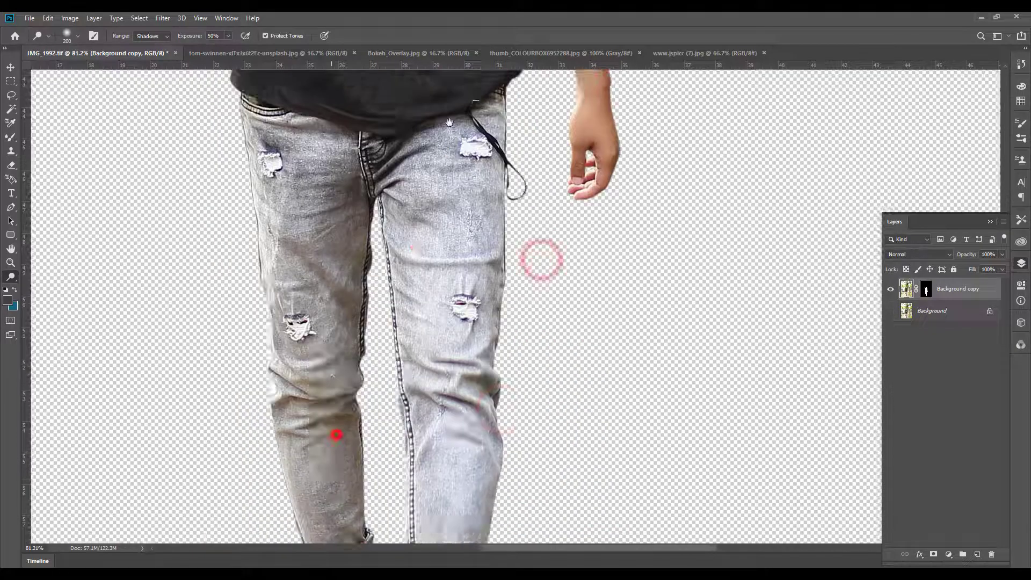
{"action": "scroll", "coordinate": [336, 433], "scroll_direction": "down", "scroll_amount": 5}
{"action": "scroll", "coordinate": [428, 386], "scroll_direction": "down", "scroll_amount": 3}
{"action": "left_click", "coordinate": [428, 386]}
{"action": "left_click_drag", "start_coordinate": [385, 269], "coordinate": [389, 274]}
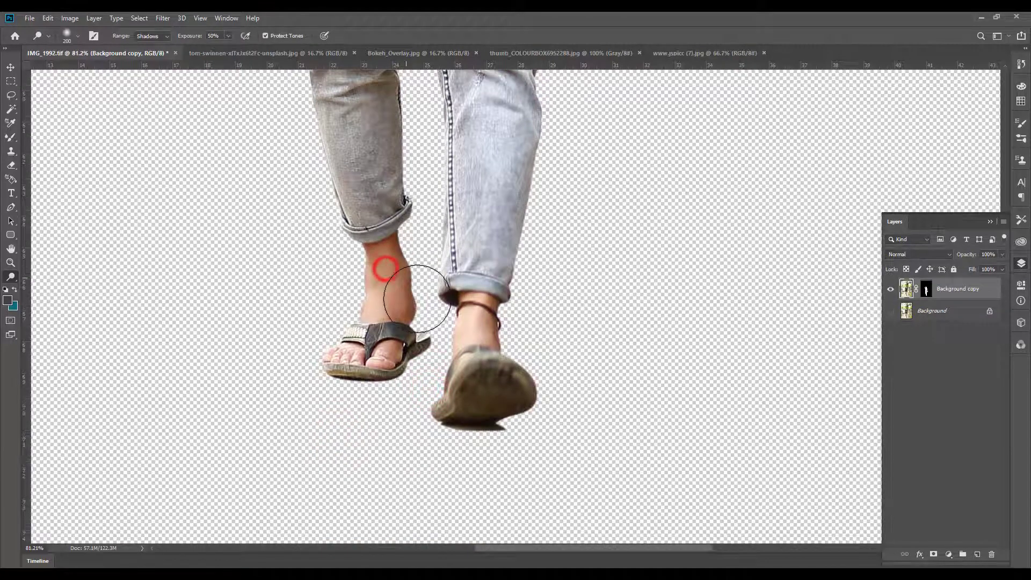
{"action": "left_click", "coordinate": [472, 317]}
{"action": "scroll", "coordinate": [426, 117], "scroll_direction": "up", "scroll_amount": 5}
{"action": "scroll", "coordinate": [427, 161], "scroll_direction": "up", "scroll_amount": 5}
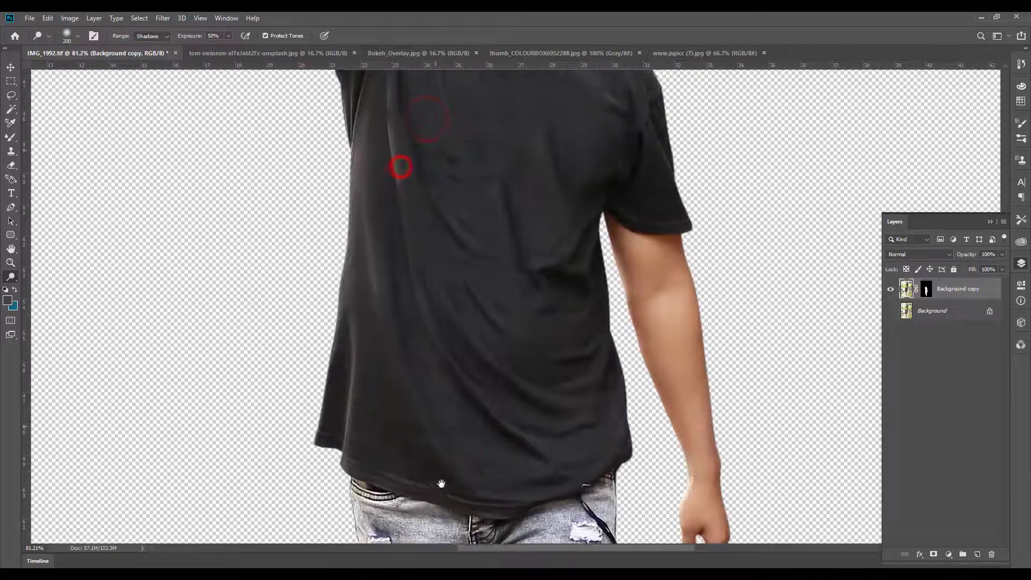
{"action": "scroll", "coordinate": [446, 167], "scroll_direction": "up", "scroll_amount": 5}
{"action": "left_click", "coordinate": [497, 273]}
{"action": "left_click", "coordinate": [553, 338]}
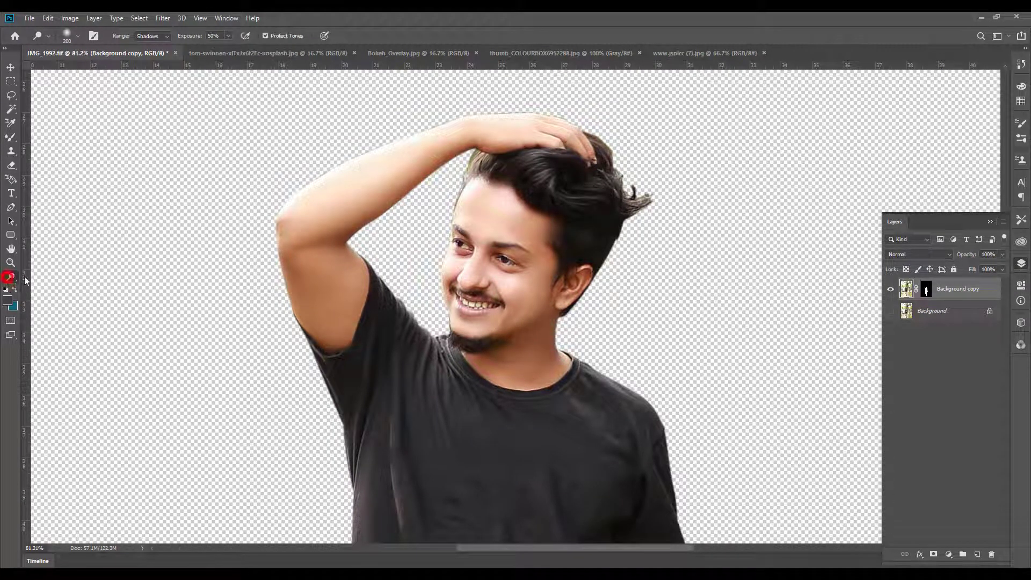
Step: Lighten the raised upper arm with the Dodge Tool at 15% exposure
{"action": "left_click", "coordinate": [59, 477]}
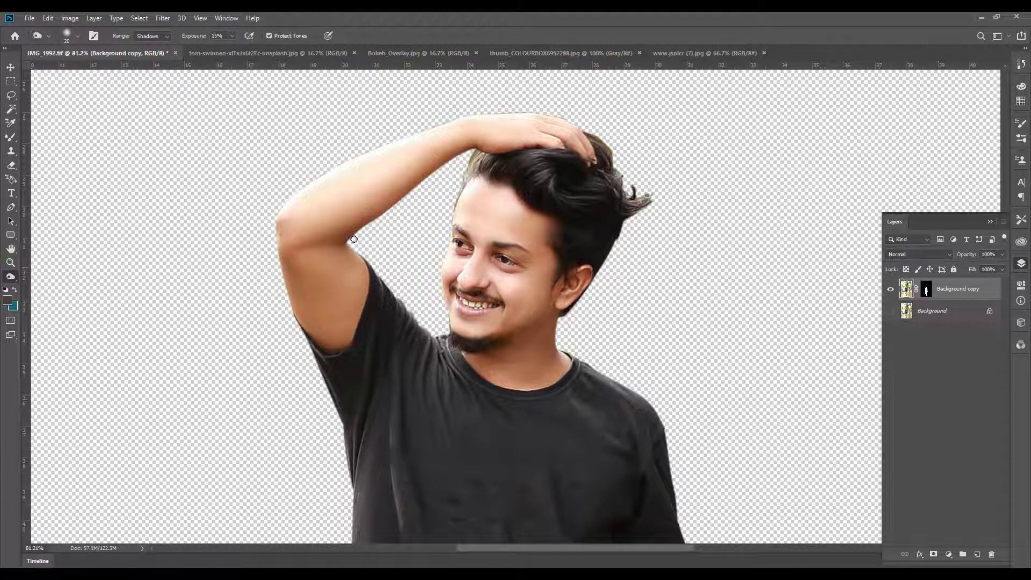
{"action": "left_click_drag", "start_coordinate": [342, 181], "coordinate": [268, 272]}
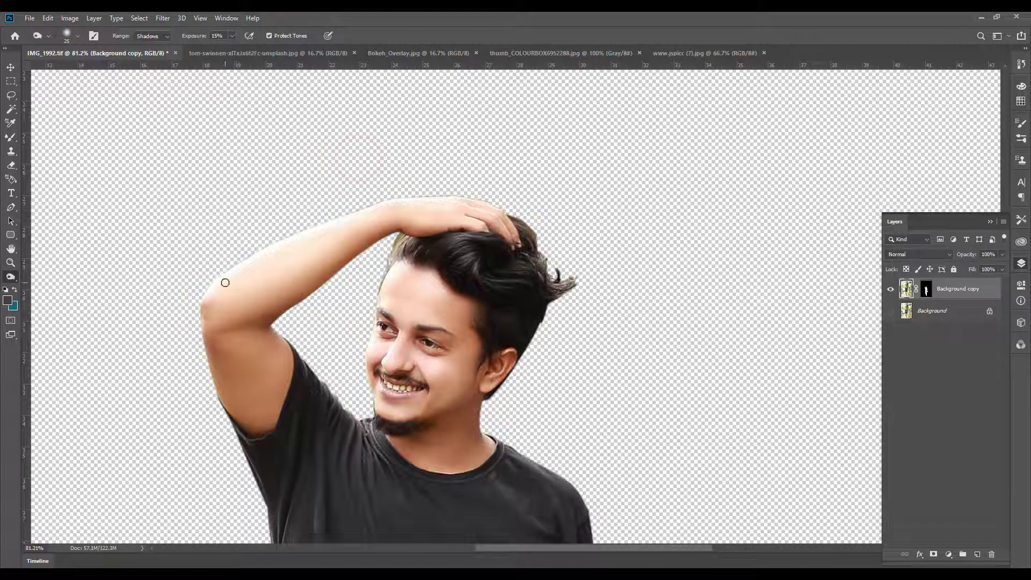
{"action": "key", "text": "bracketright"}
{"action": "left_click", "coordinate": [240, 241]}
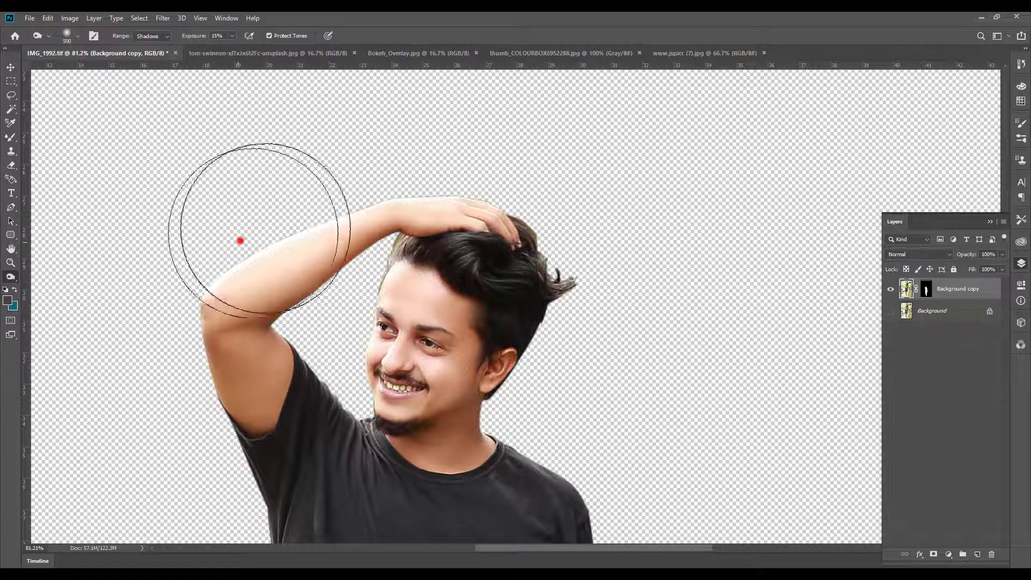
{"action": "key", "text": "bracketright"}
{"action": "key", "text": "bracketright"}
{"action": "key", "text": "bracketright"}
Step: Lighten the soles, edges and heel straps of both sandals with a smaller brush
{"action": "key", "text": "v"}
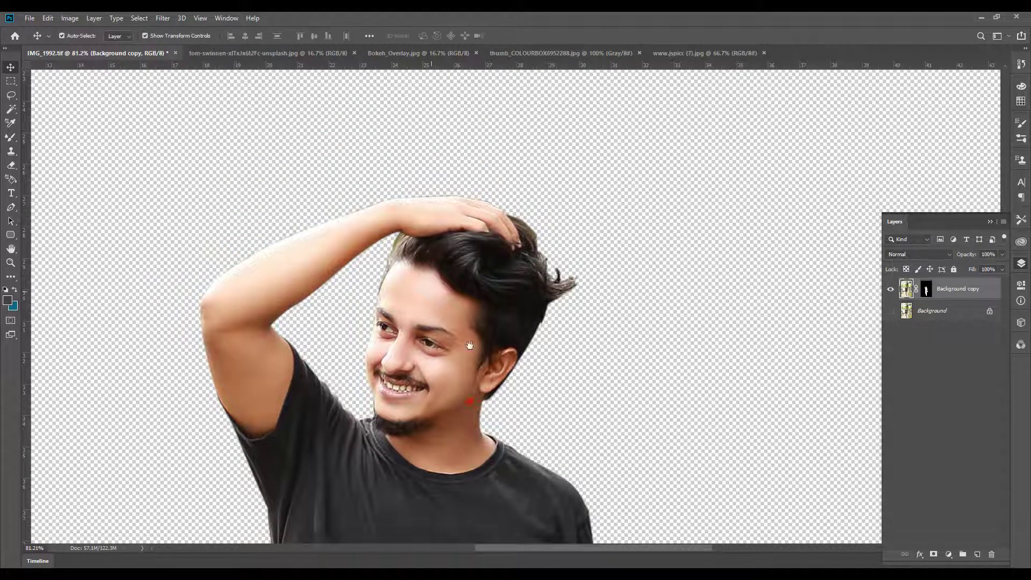
{"action": "mouse_move", "coordinate": [470, 401]}
{"action": "left_mouse_down"}
{"action": "mouse_move", "coordinate": [410, 316]}
{"action": "mouse_move", "coordinate": [408, 96]}
{"action": "left_mouse_up"}
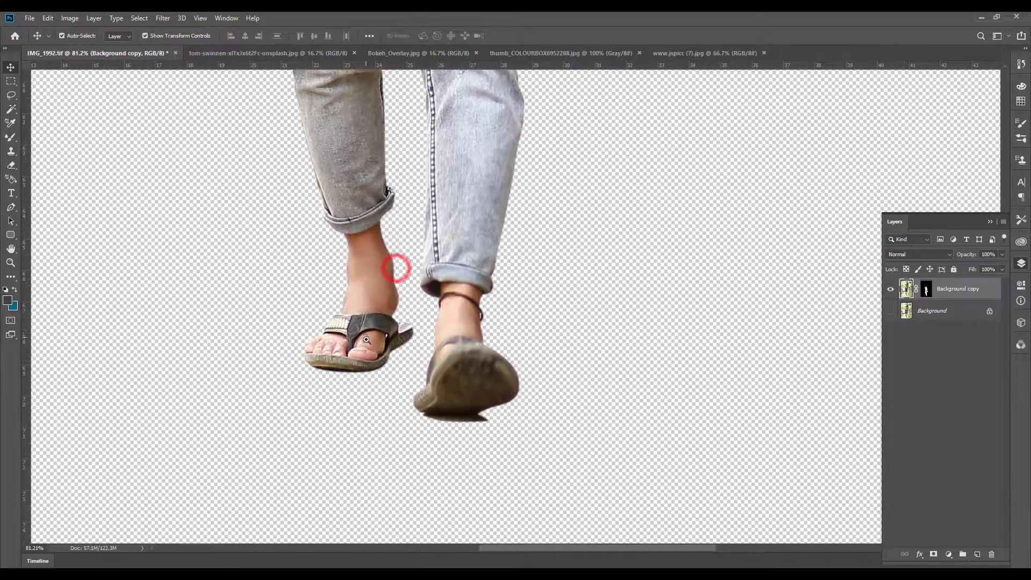
{"action": "mouse_move", "coordinate": [396, 272]}
{"action": "left_mouse_down"}
{"action": "mouse_move", "coordinate": [367, 340]}
{"action": "mouse_move", "coordinate": [400, 355]}
{"action": "left_mouse_up"}
{"action": "key", "text": "o"}
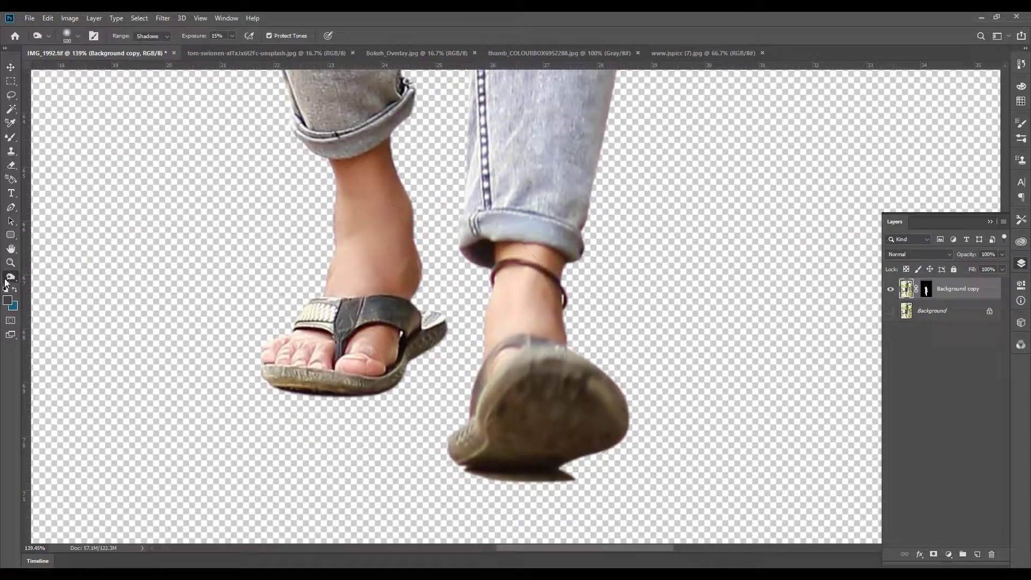
{"action": "right_click", "coordinate": [8, 280]}
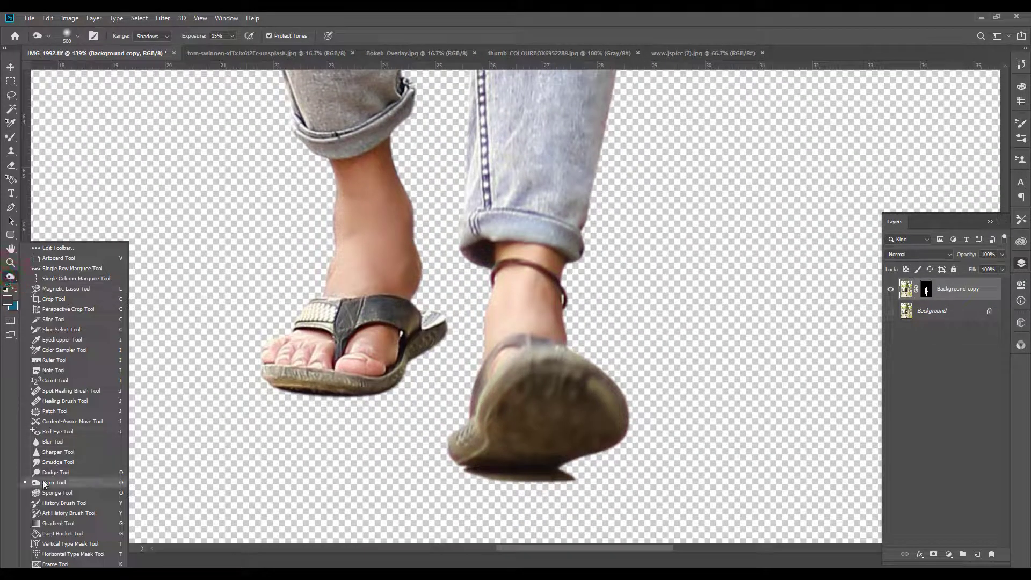
{"action": "key", "text": "bracketleft"}
{"action": "key", "text": "bracketleft"}
{"action": "key", "text": "bracketleft"}
{"action": "key", "text": "bracketleft"}
{"action": "key", "text": "bracketleft"}
{"action": "key", "text": "bracketleft"}
{"action": "key", "text": "bracketleft"}
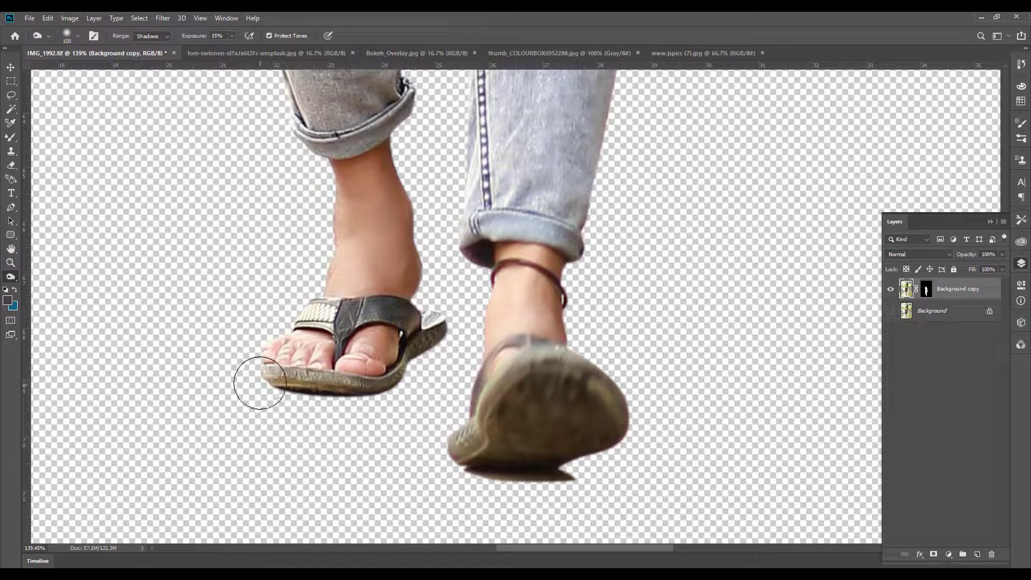
{"action": "key", "text": "bracketleft"}
{"action": "key", "text": "bracketleft"}
{"action": "key", "text": "bracketleft"}
{"action": "mouse_move", "coordinate": [278, 383]}
{"action": "left_mouse_down"}
{"action": "mouse_move", "coordinate": [422, 314]}
{"action": "mouse_move", "coordinate": [410, 307]}
{"action": "left_mouse_up"}
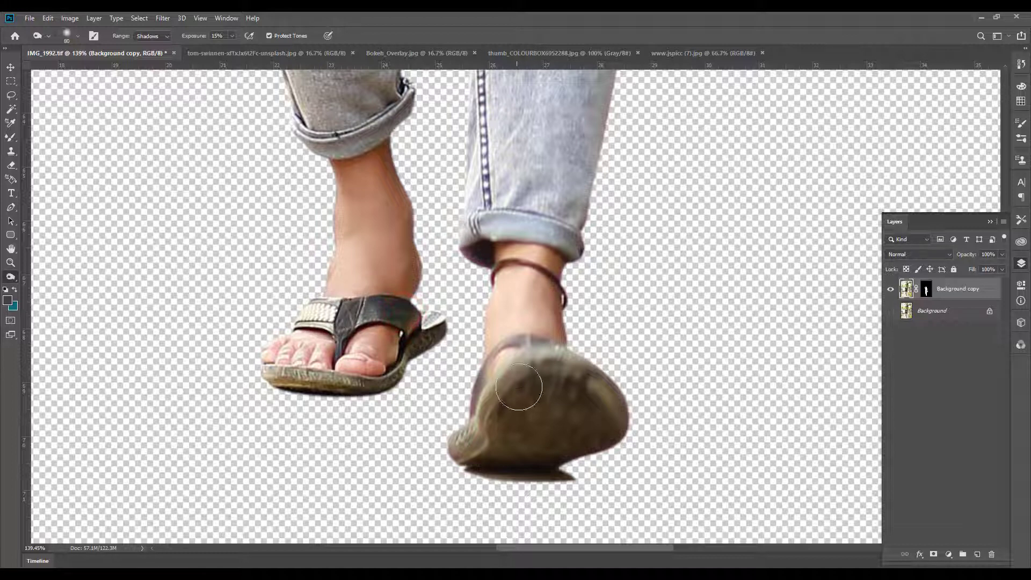
{"action": "mouse_move", "coordinate": [513, 365]}
{"action": "left_mouse_down"}
{"action": "mouse_move", "coordinate": [487, 408]}
{"action": "mouse_move", "coordinate": [457, 430]}
{"action": "left_mouse_up"}
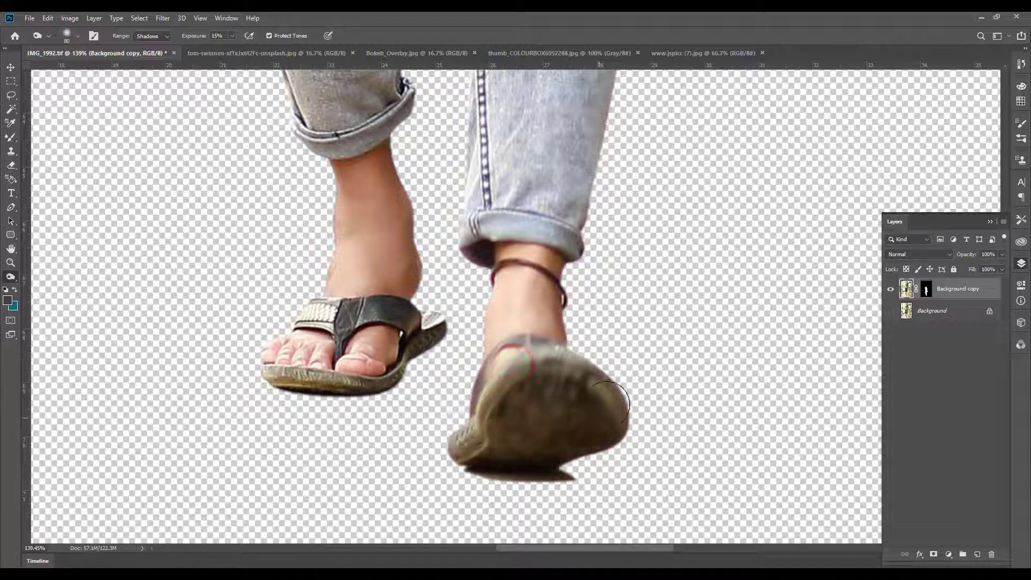
{"action": "mouse_move", "coordinate": [524, 424]}
{"action": "left_mouse_down"}
{"action": "mouse_move", "coordinate": [482, 451]}
{"action": "mouse_move", "coordinate": [540, 349]}
{"action": "mouse_move", "coordinate": [466, 449]}
{"action": "mouse_move", "coordinate": [603, 421]}
{"action": "left_mouse_up"}
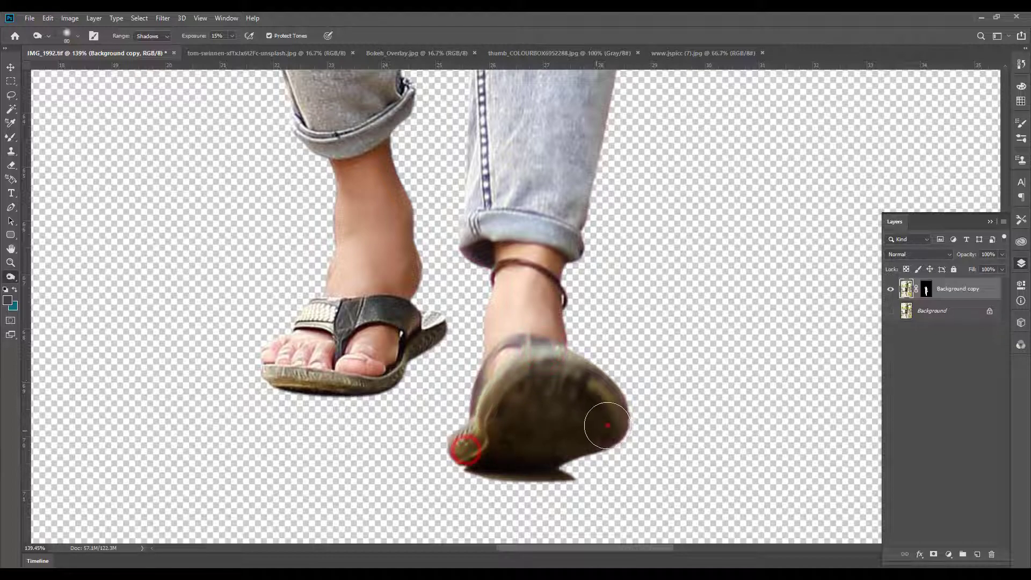
Step: Zoom in on the face to check it, then fit the whole figure in view
{"action": "key", "text": "ctrl+0"}
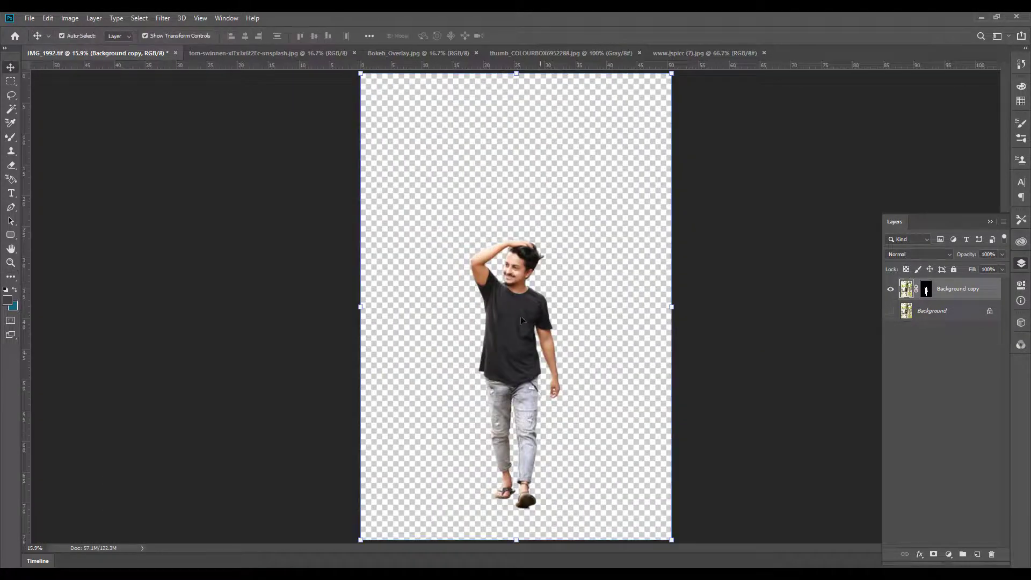
{"action": "left_click_drag", "start_coordinate": [500, 262], "coordinate": [589, 321]}
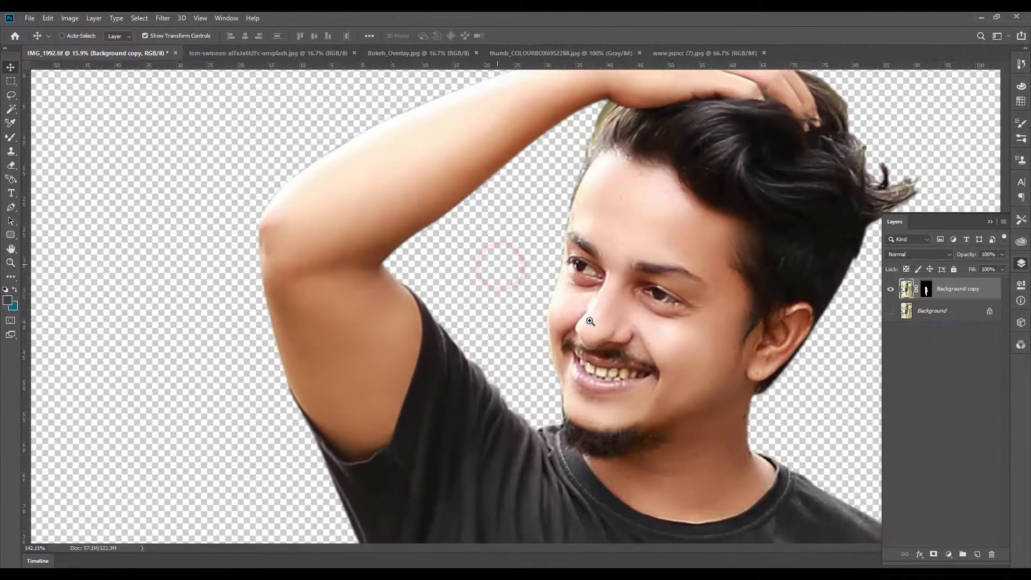
{"action": "left_click", "coordinate": [662, 377], "text": "alt"}
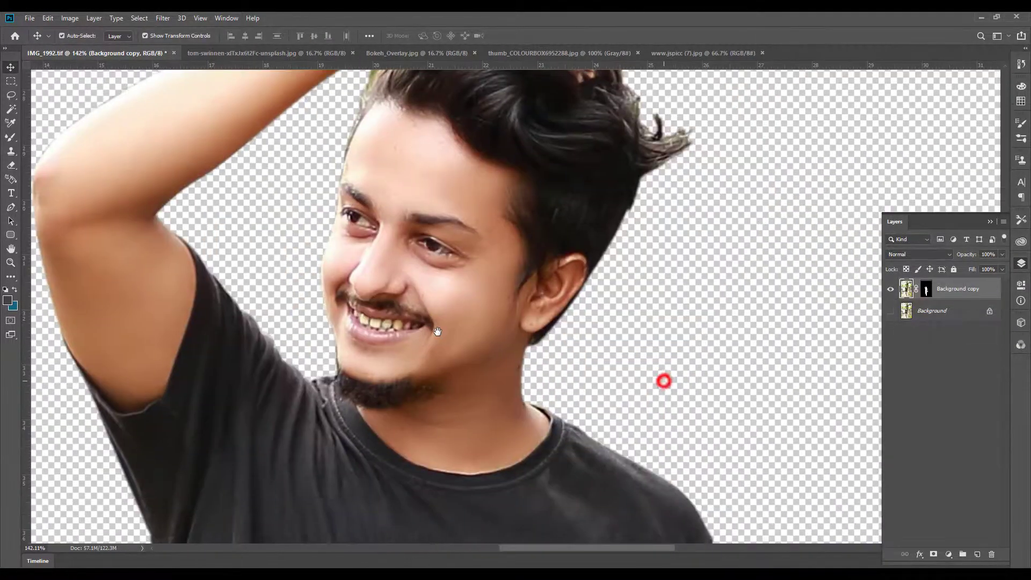
{"action": "key", "text": "ctrl+0"}
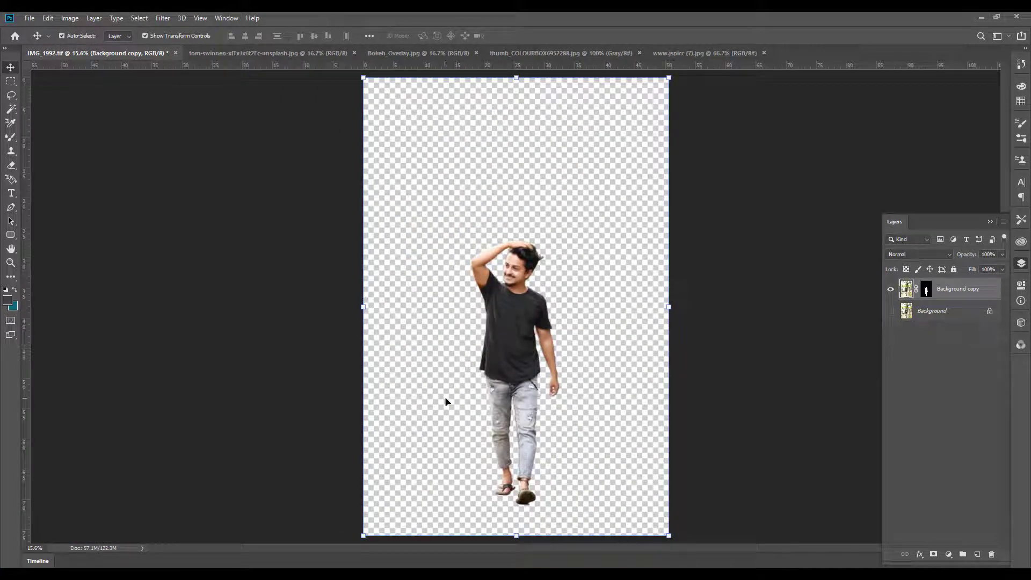
Step: Drag the palm-avenue photo into the man's document and place it beneath the cut-out
{"action": "left_click", "coordinate": [208, 53]}
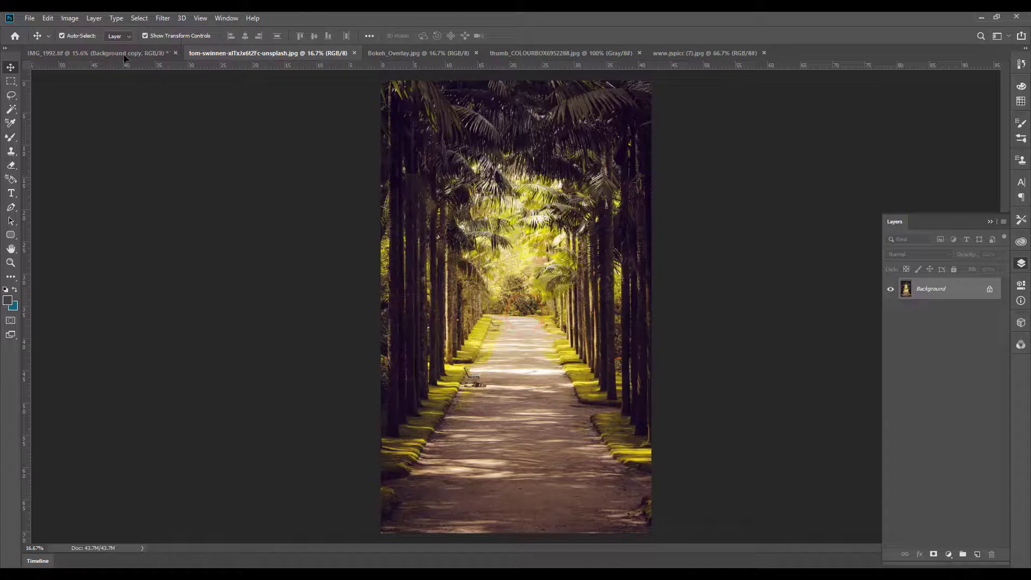
{"action": "left_click_drag", "start_coordinate": [134, 66], "coordinate": [516, 290]}
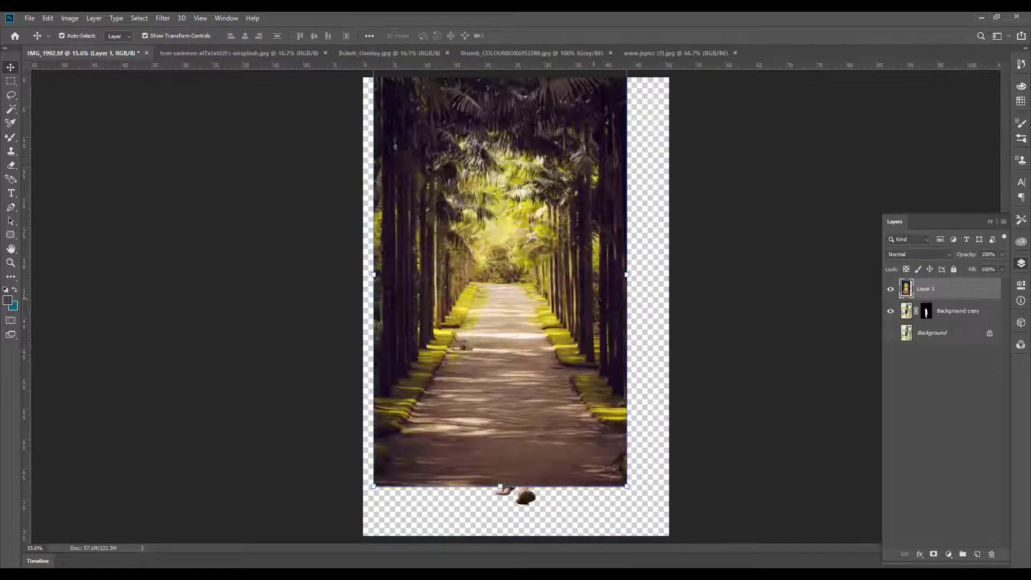
{"action": "left_click", "coordinate": [652, 314]}
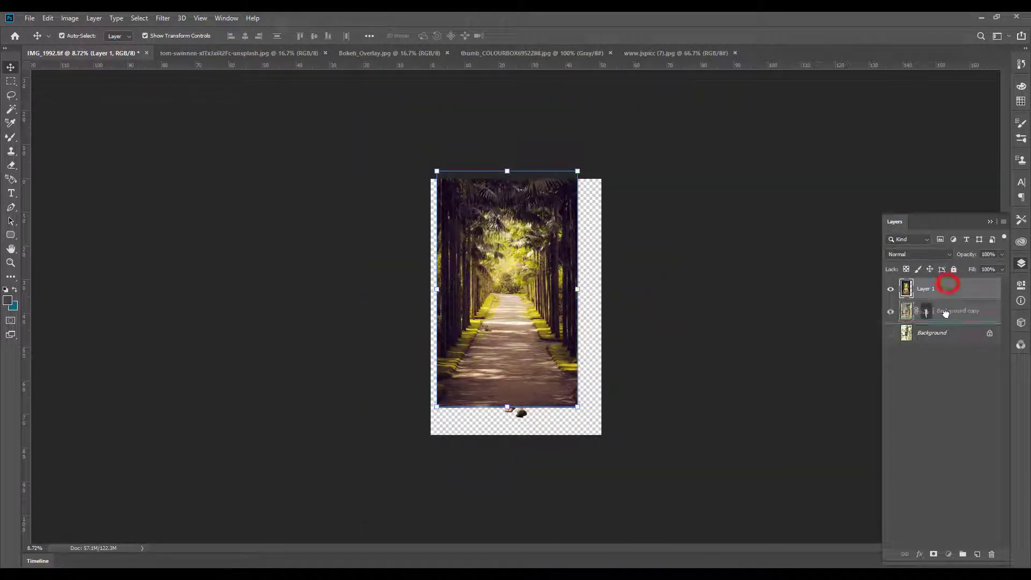
{"action": "left_click_drag", "start_coordinate": [948, 287], "coordinate": [948, 320]}
Step: Scale the avenue photo to about 170% so it overflows the canvas, and apply
{"action": "left_click_drag", "start_coordinate": [529, 261], "coordinate": [524, 269]}
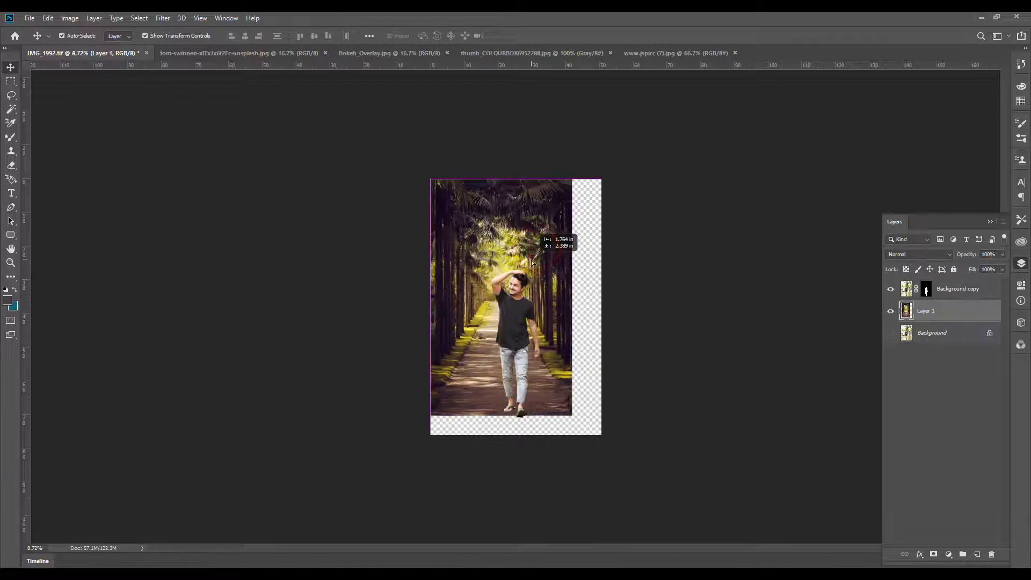
{"action": "left_click_drag", "start_coordinate": [571, 415], "coordinate": [603, 466]}
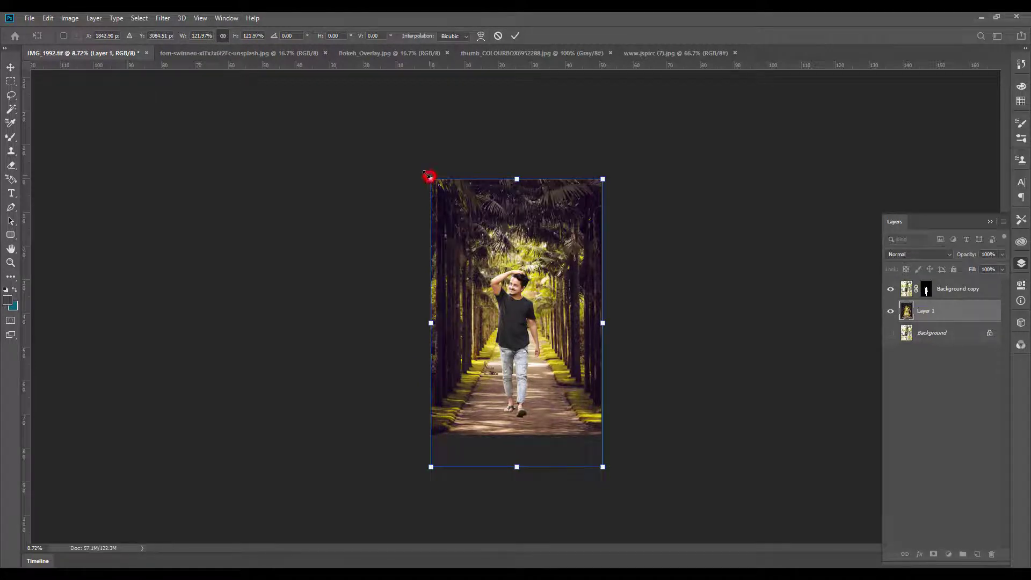
{"action": "left_click_drag", "start_coordinate": [430, 178], "coordinate": [414, 161]}
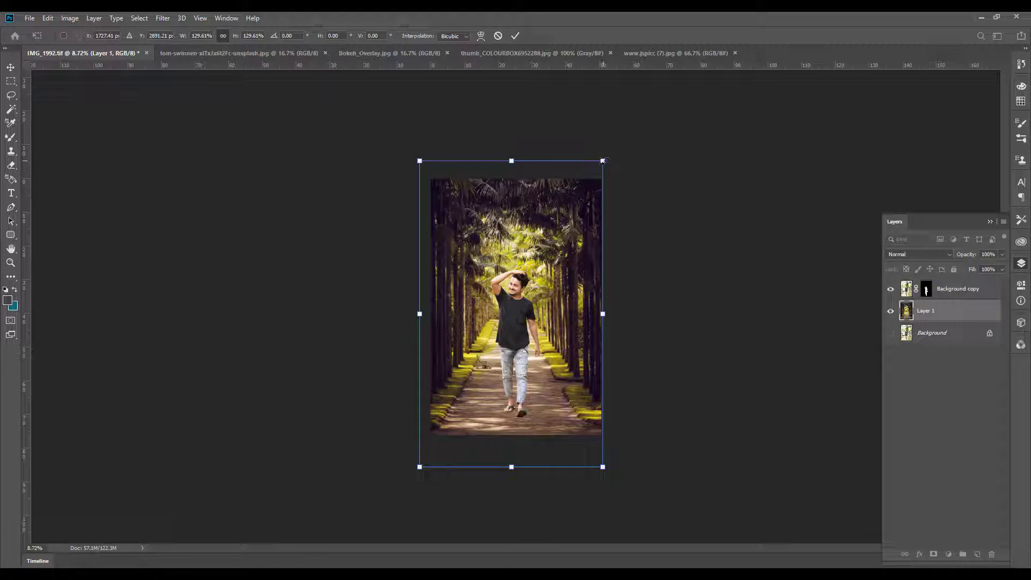
{"action": "left_click_drag", "start_coordinate": [602, 160], "coordinate": [630, 143]}
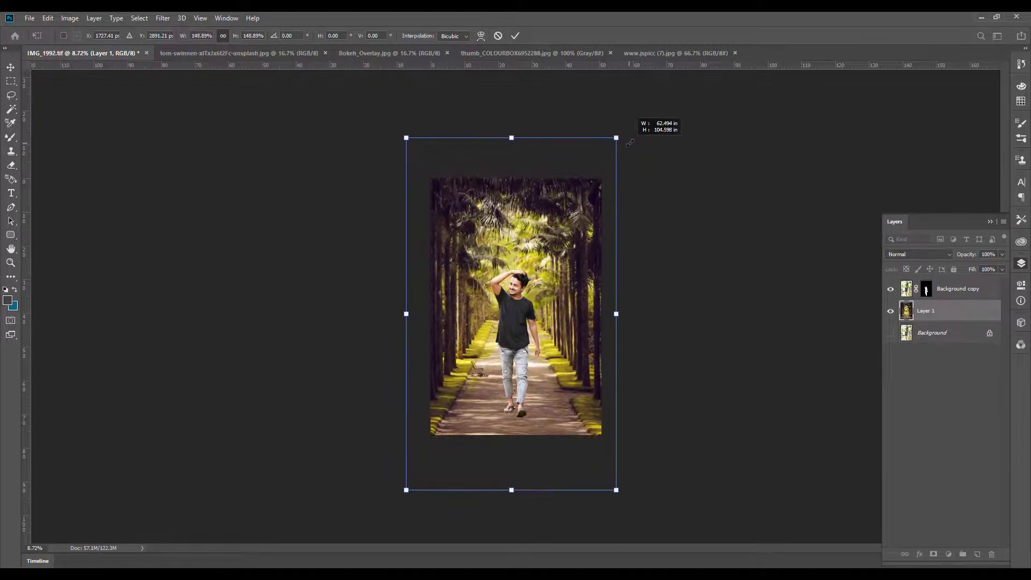
{"action": "left_click_drag", "start_coordinate": [630, 143], "coordinate": [631, 139]}
{"action": "left_click_drag", "start_coordinate": [564, 259], "coordinate": [564, 243]}
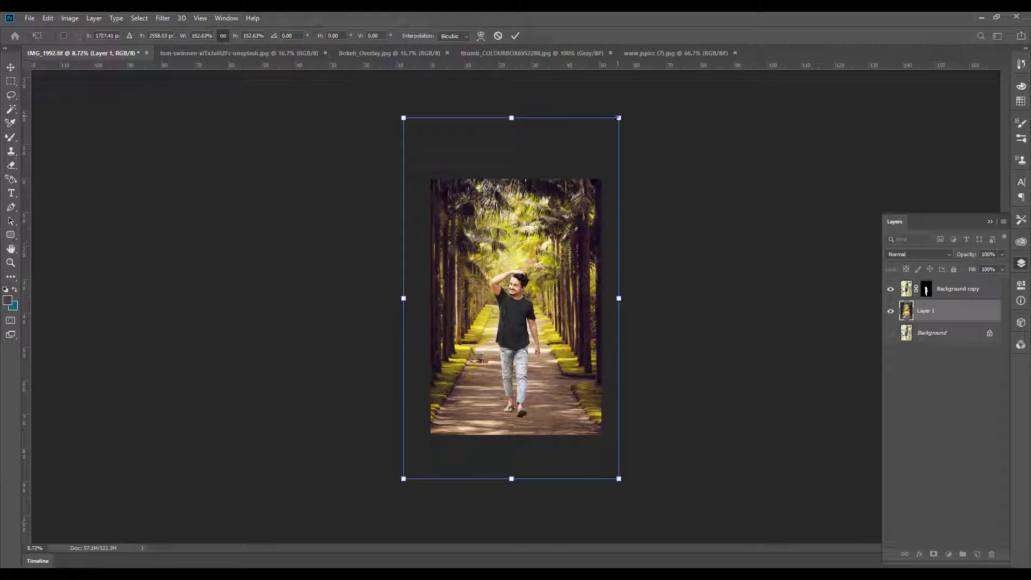
{"action": "left_click_drag", "start_coordinate": [619, 117], "coordinate": [638, 101]}
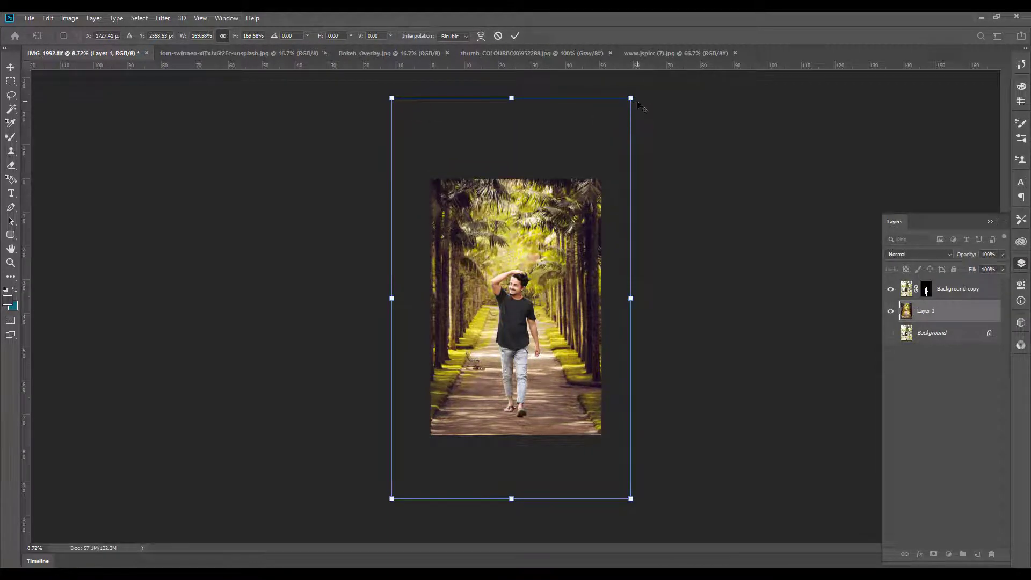
{"action": "key", "text": "Escape"}
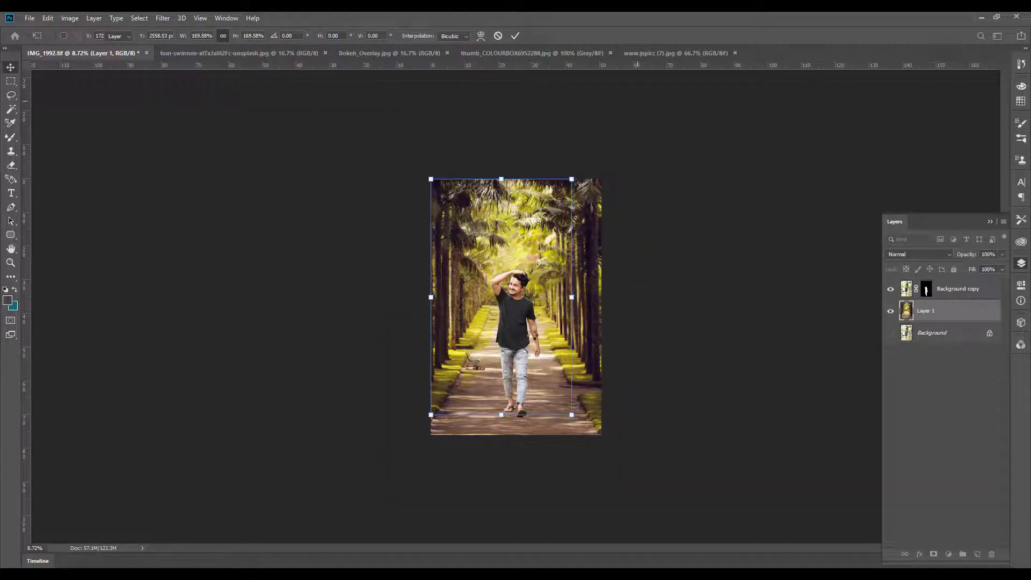
{"action": "key", "text": "Return"}
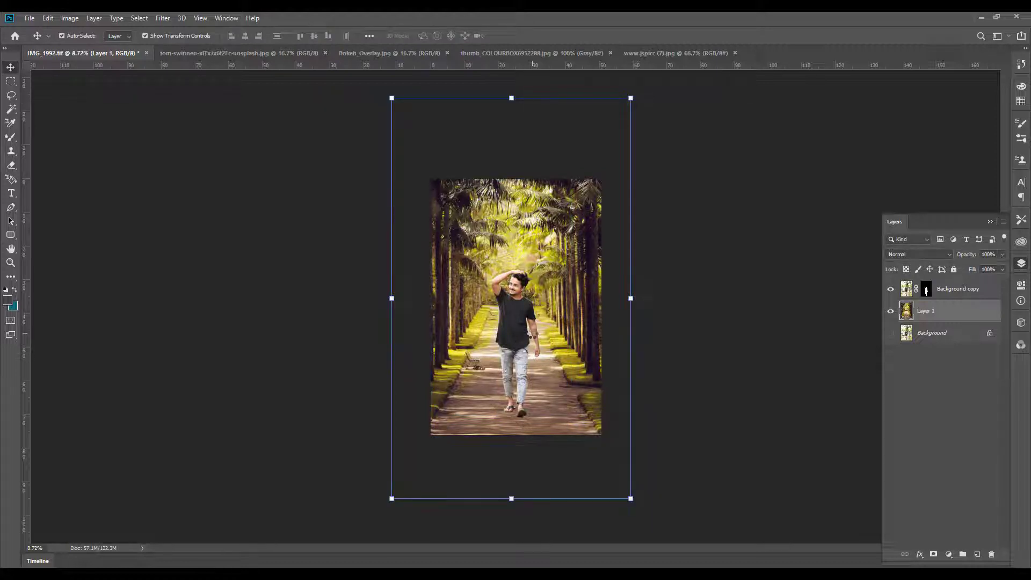
Step: Crop the canvas to trim the overflowing background photo
{"action": "key", "text": "c"}
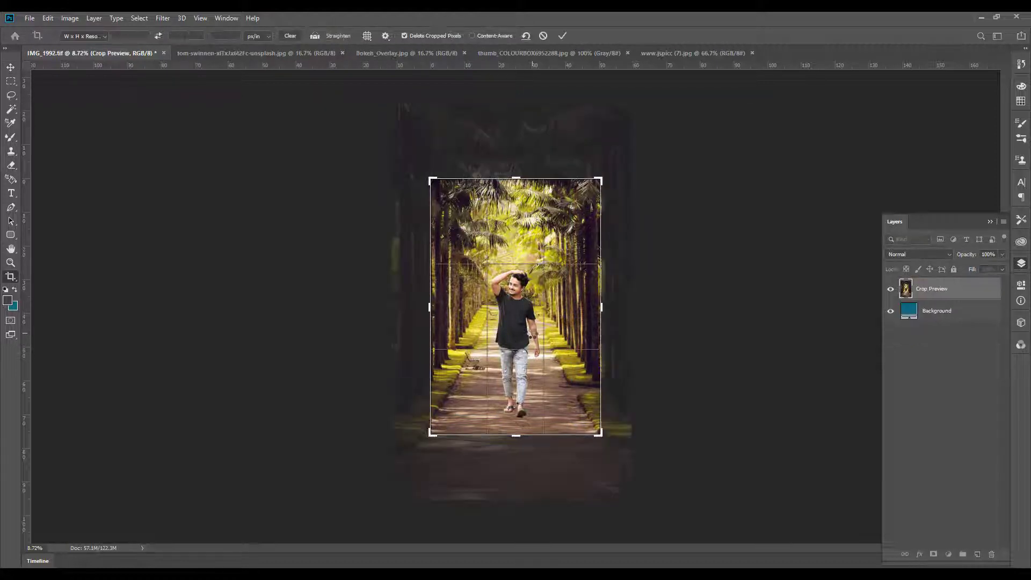
{"action": "key", "text": "Return"}
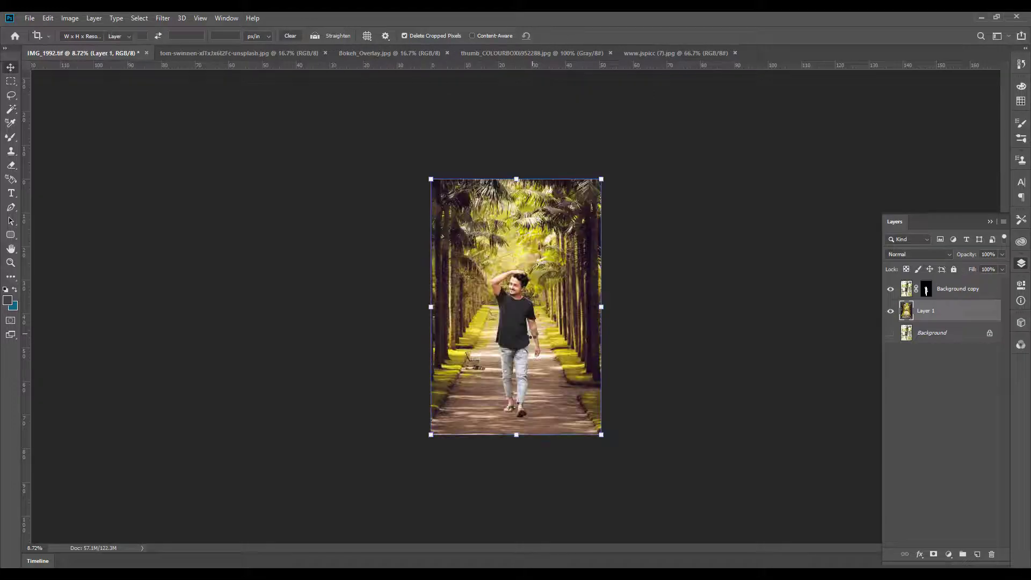
{"action": "key", "text": "ctrl+0"}
Step: Clone grass and path texture over the bench beside the man's legs
{"action": "left_click_drag", "start_coordinate": [415, 414], "coordinate": [293, 391]}
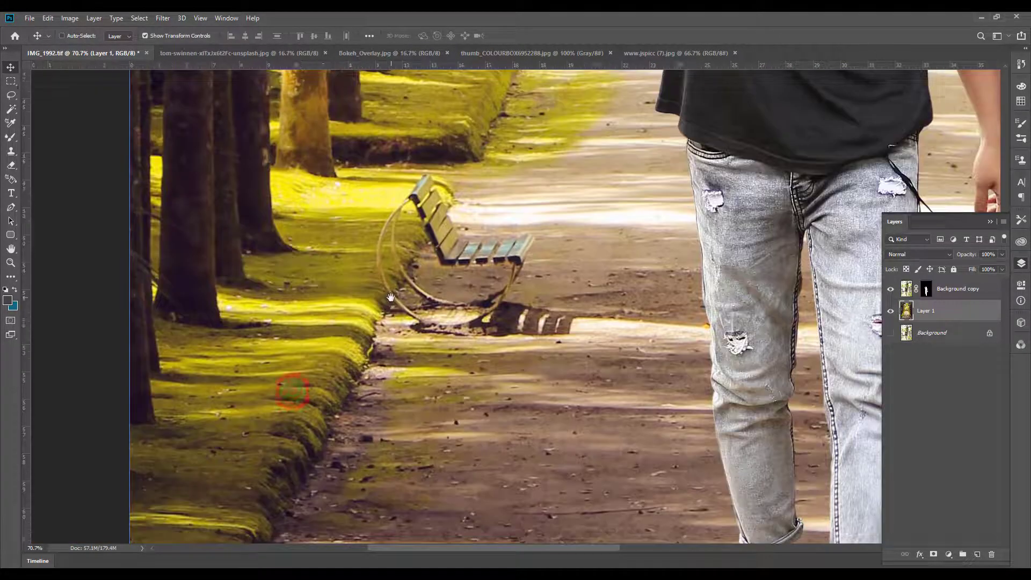
{"action": "key", "text": "s"}
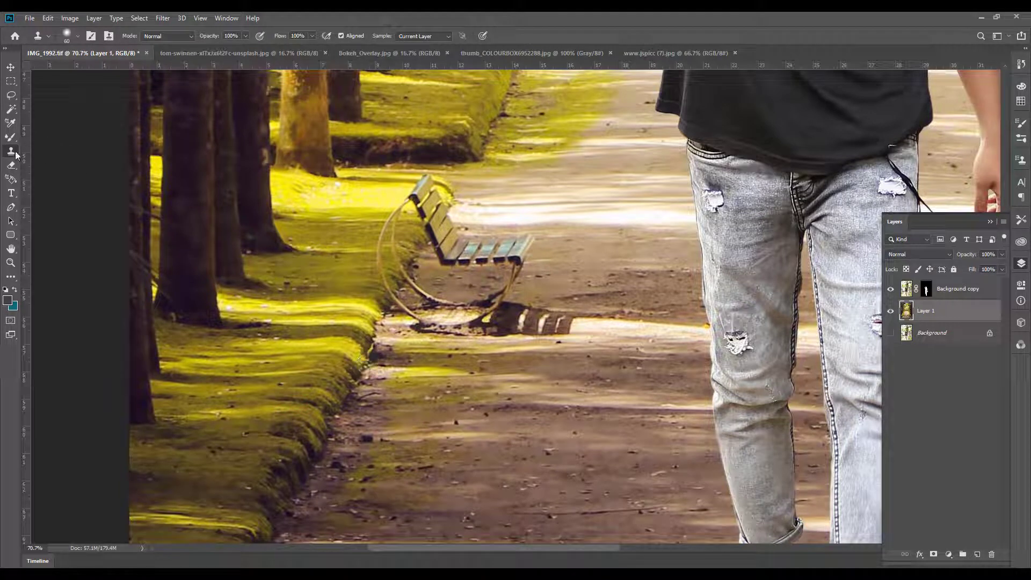
{"action": "right_click", "coordinate": [11, 152]}
{"action": "left_click", "coordinate": [64, 150]}
{"action": "key", "text": "bracketright"}
{"action": "key", "text": "bracketright"}
{"action": "key", "text": "bracketright"}
{"action": "key", "text": "bracketright"}
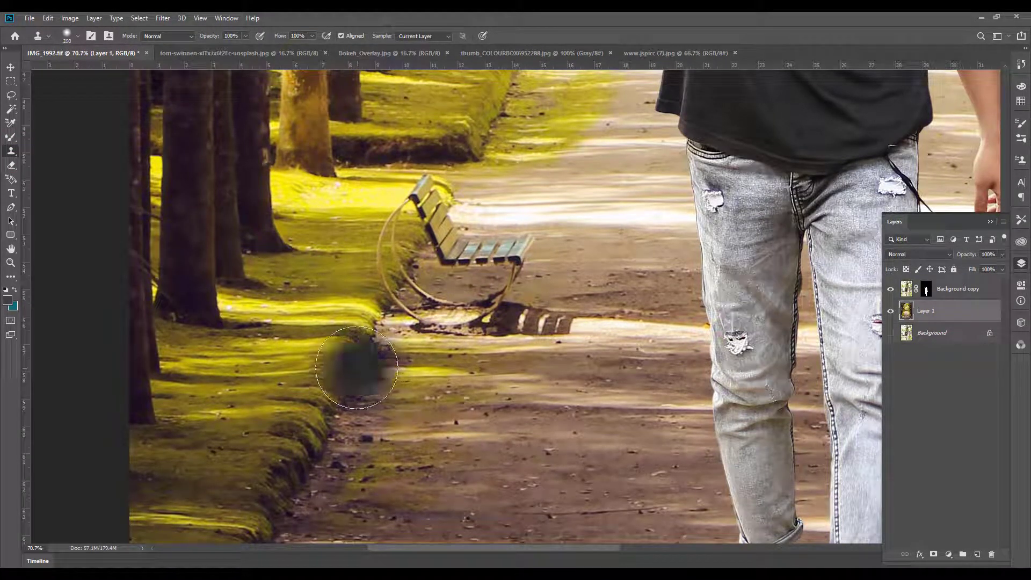
{"action": "left_click", "coordinate": [359, 373], "text": "alt"}
{"action": "mouse_move", "coordinate": [405, 304]}
{"action": "left_mouse_down"}
{"action": "mouse_move", "coordinate": [398, 282]}
{"action": "mouse_move", "coordinate": [425, 207]}
{"action": "left_mouse_up"}
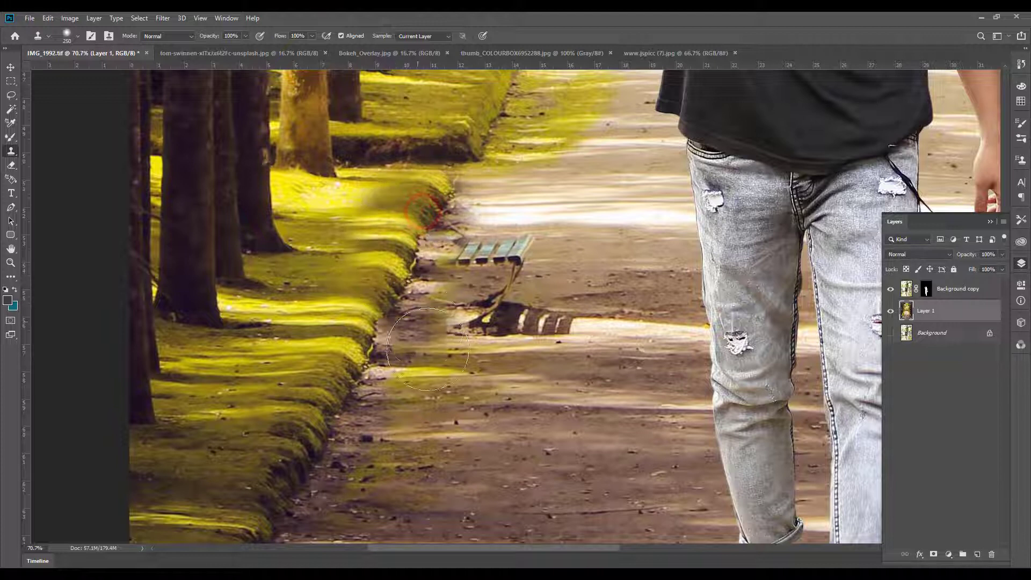
{"action": "mouse_move", "coordinate": [423, 326]}
{"action": "left_mouse_down"}
{"action": "mouse_move", "coordinate": [444, 317]}
{"action": "mouse_move", "coordinate": [499, 236]}
{"action": "mouse_move", "coordinate": [461, 252]}
{"action": "mouse_move", "coordinate": [464, 264]}
{"action": "left_mouse_up"}
{"action": "left_click", "coordinate": [584, 224], "text": "alt"}
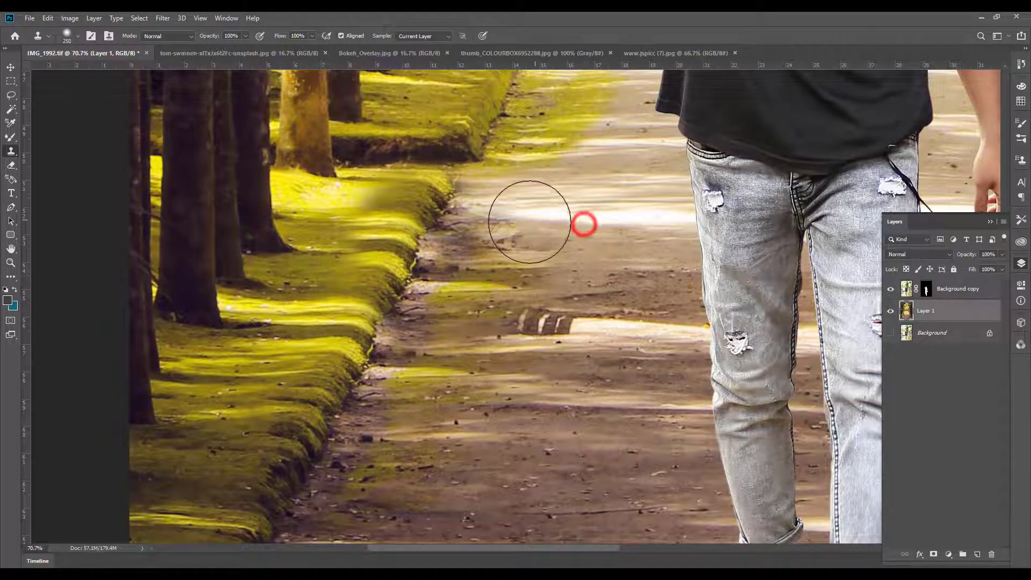
{"action": "left_click_drag", "start_coordinate": [530, 220], "coordinate": [503, 227]}
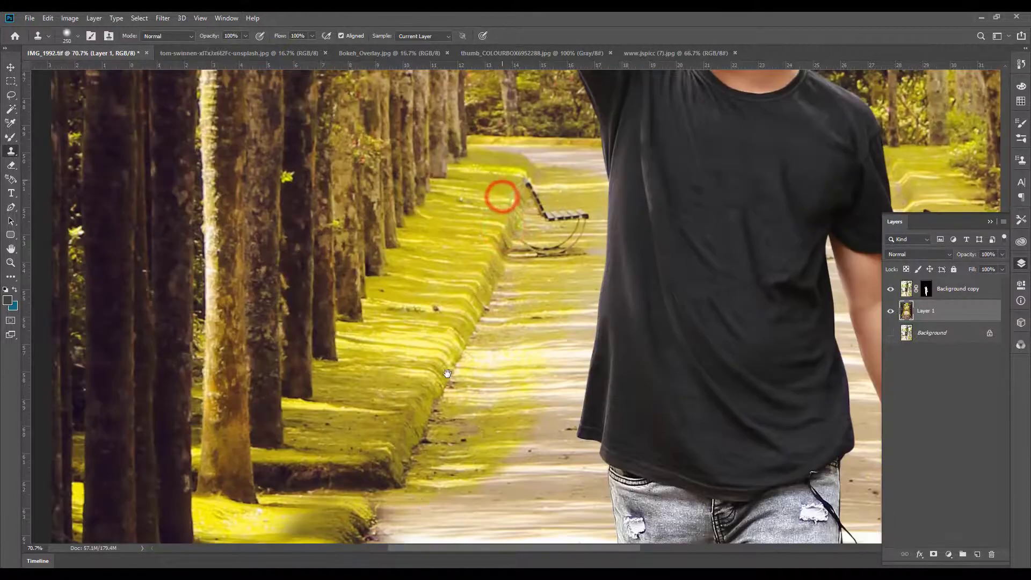
Step: Clone out the distant bench beside the path, then fit the image in view
{"action": "left_click_drag", "start_coordinate": [500, 179], "coordinate": [433, 148]}
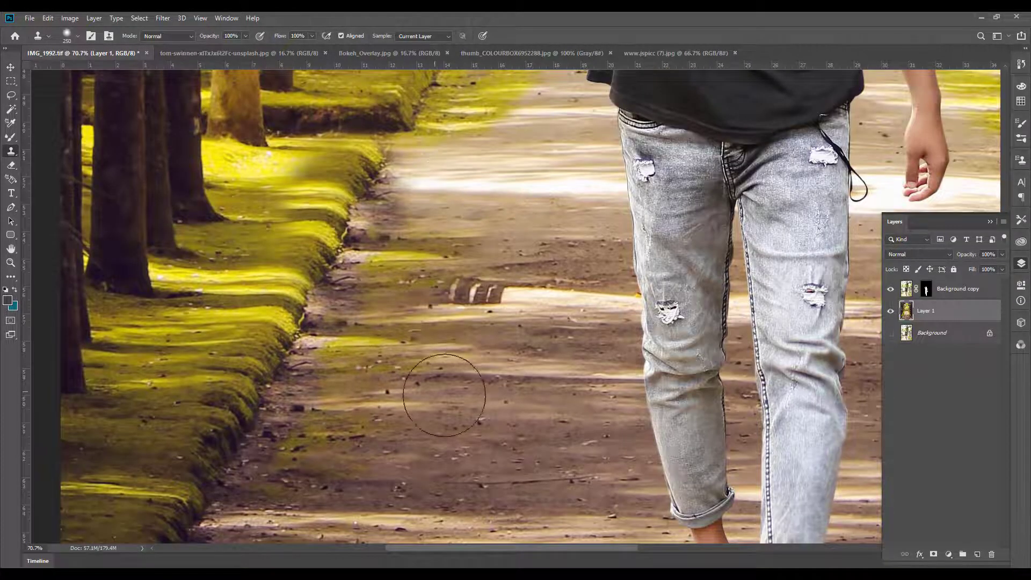
{"action": "left_click_drag", "start_coordinate": [485, 288], "coordinate": [543, 288]}
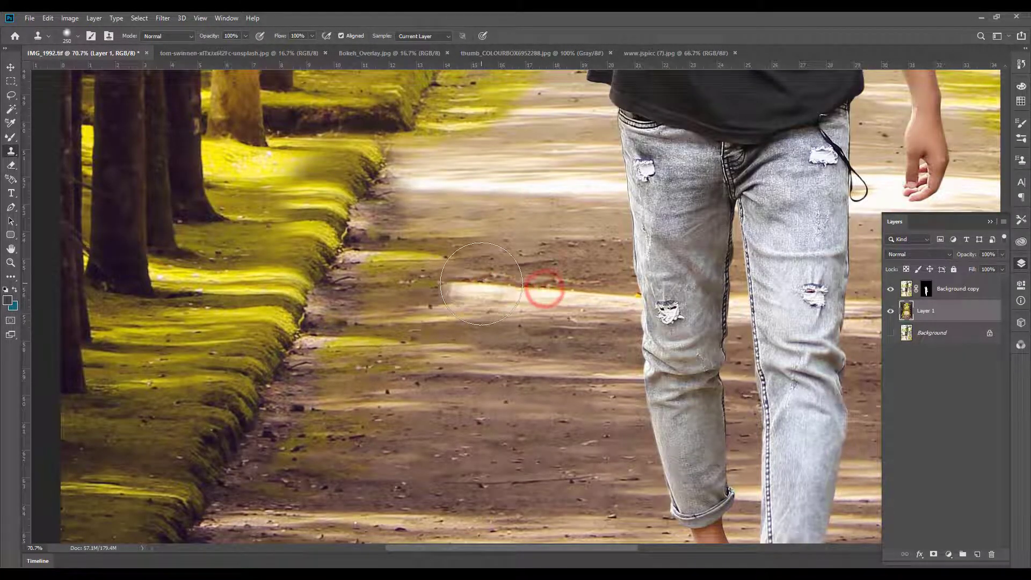
{"action": "scroll", "coordinate": [481, 283], "scroll_direction": "up", "scroll_amount": 2}
{"action": "scroll", "coordinate": [472, 322], "scroll_direction": "up", "scroll_amount": 4}
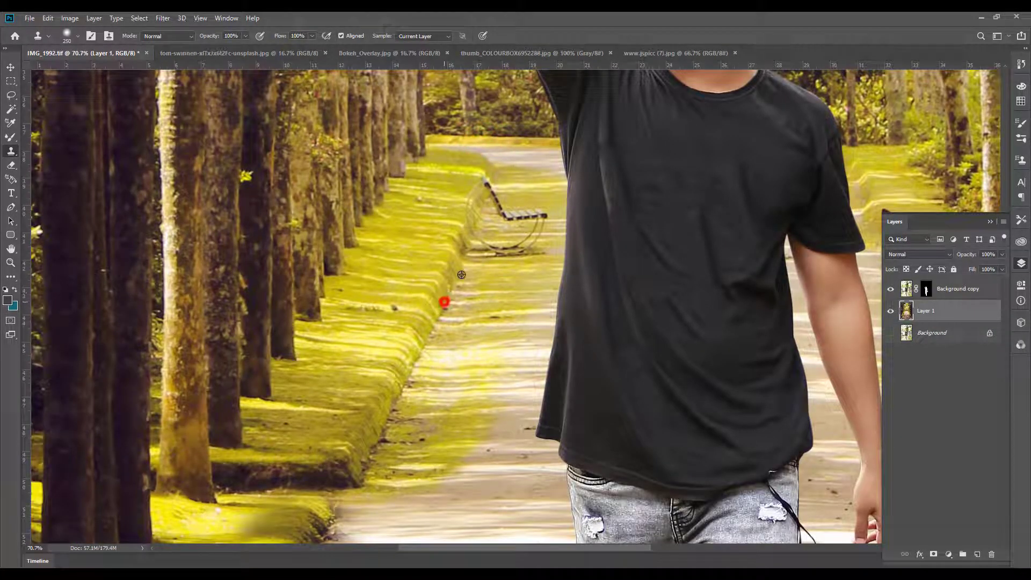
{"action": "mouse_move", "coordinate": [475, 237]}
{"action": "left_mouse_down"}
{"action": "mouse_move", "coordinate": [517, 218]}
{"action": "mouse_move", "coordinate": [501, 205]}
{"action": "left_mouse_up"}
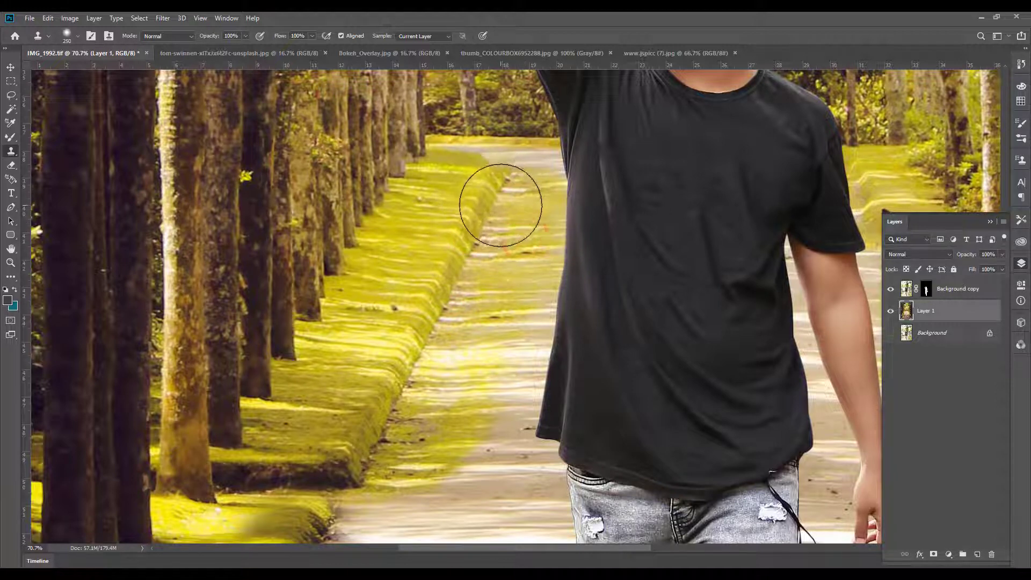
{"action": "key", "text": "v"}
{"action": "key", "text": "ctrl+0"}
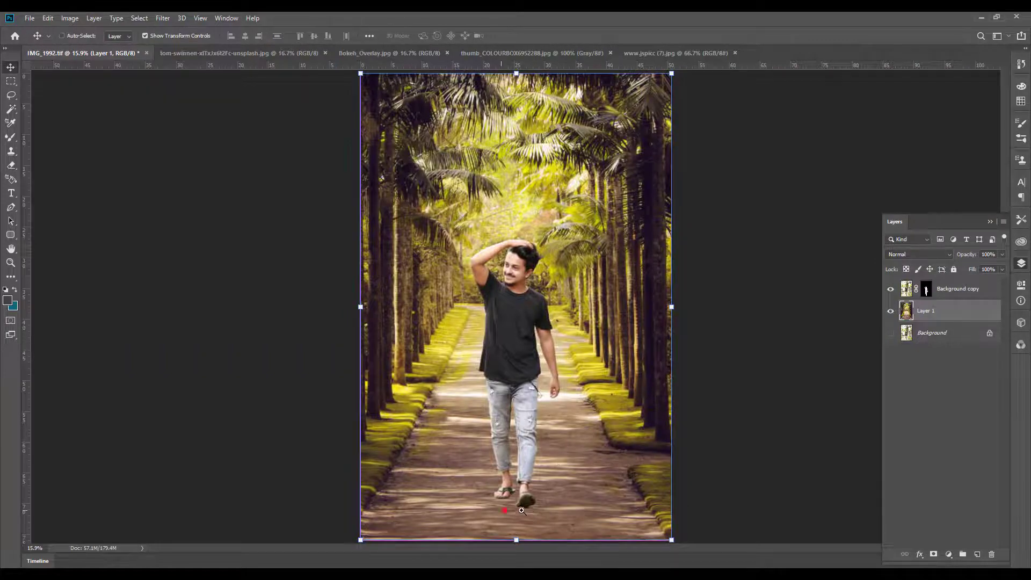
Step: Zoom to the man's feet, target his layer mask and pick the Brush tool
{"action": "scroll", "coordinate": [510, 494], "scroll_direction": "up", "scroll_amount": 5}
{"action": "left_click_drag", "start_coordinate": [461, 440], "coordinate": [448, 368]}
{"action": "scroll", "coordinate": [448, 368], "scroll_direction": "up", "scroll_amount": 2}
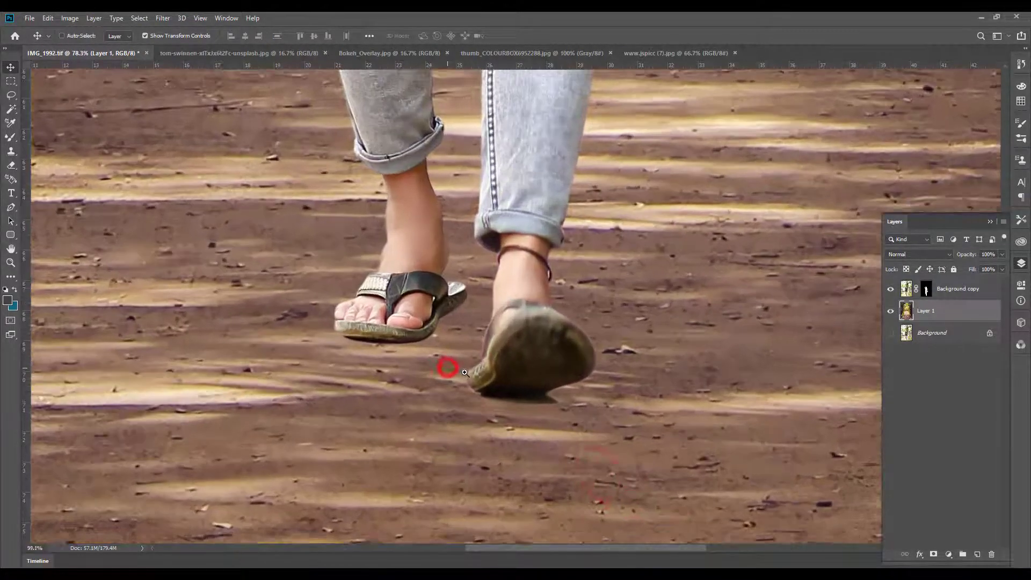
{"action": "scroll", "coordinate": [445, 365], "scroll_direction": "up", "scroll_amount": 2}
{"action": "left_click", "coordinate": [925, 291]}
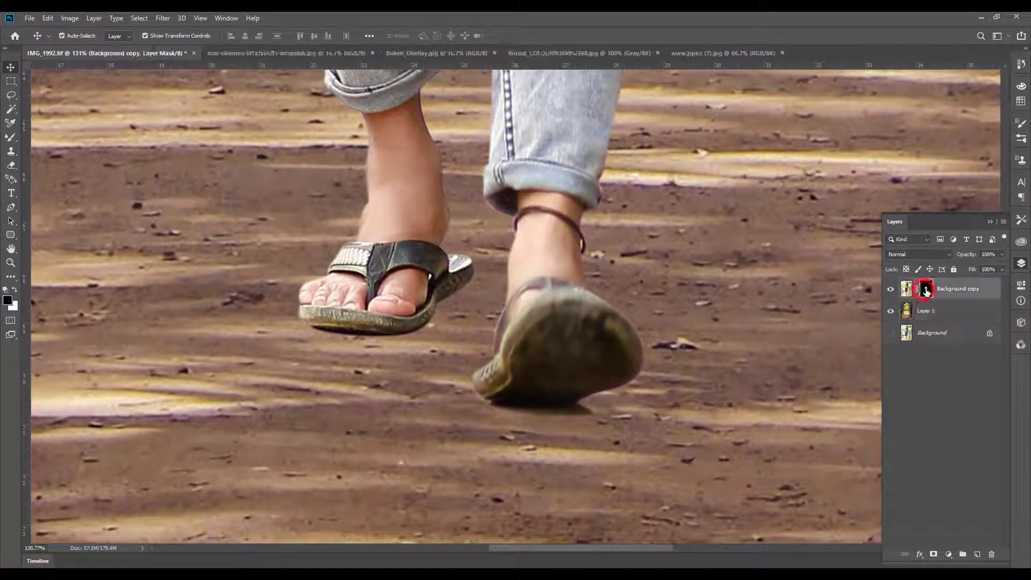
{"action": "right_click", "coordinate": [17, 140]}
{"action": "left_click", "coordinate": [51, 135]}
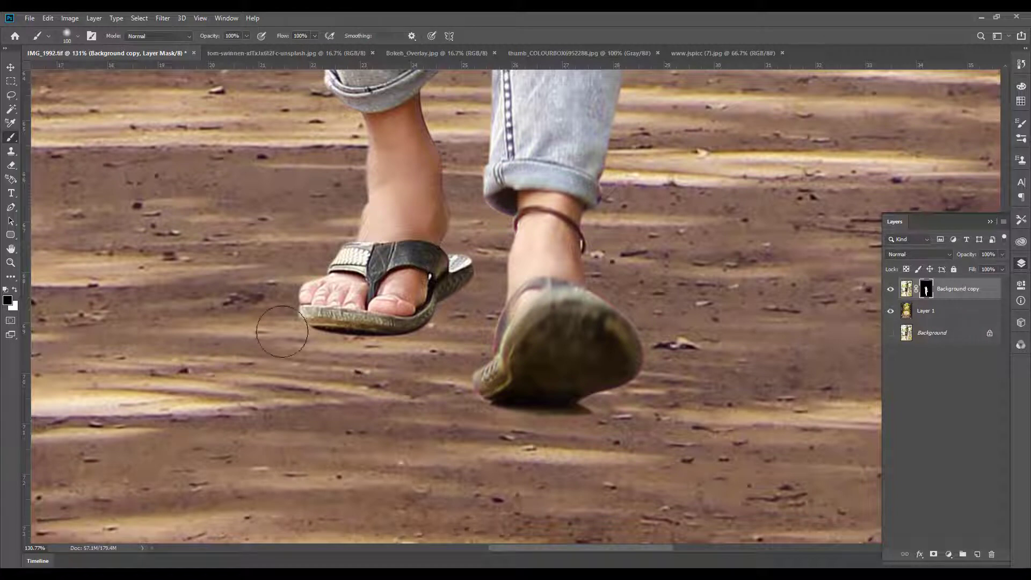
Step: Paint the mask around the sandal sole edge, strap and toe
{"action": "left_click", "coordinate": [457, 284]}
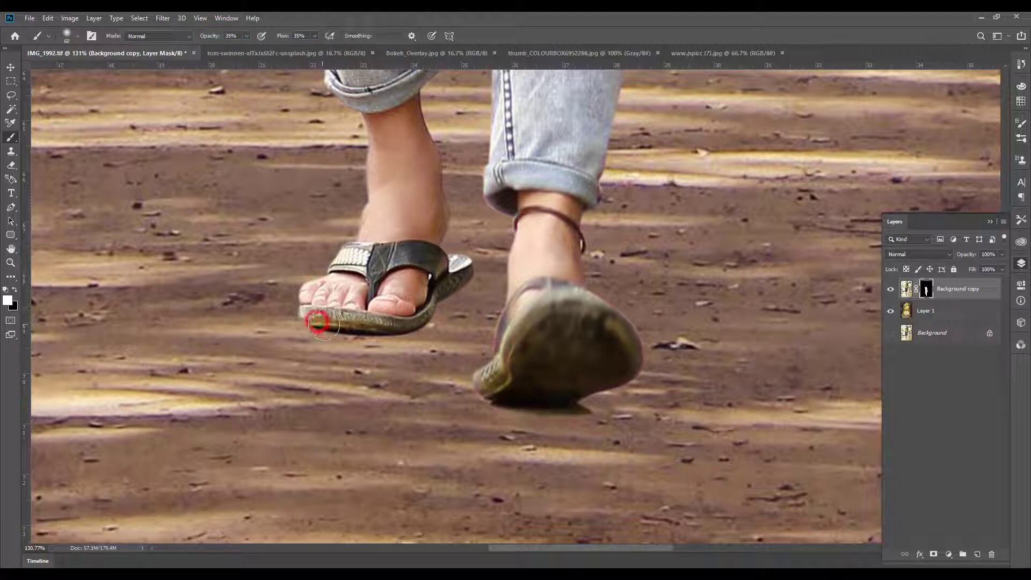
{"action": "left_click_drag", "start_coordinate": [323, 323], "coordinate": [416, 322]}
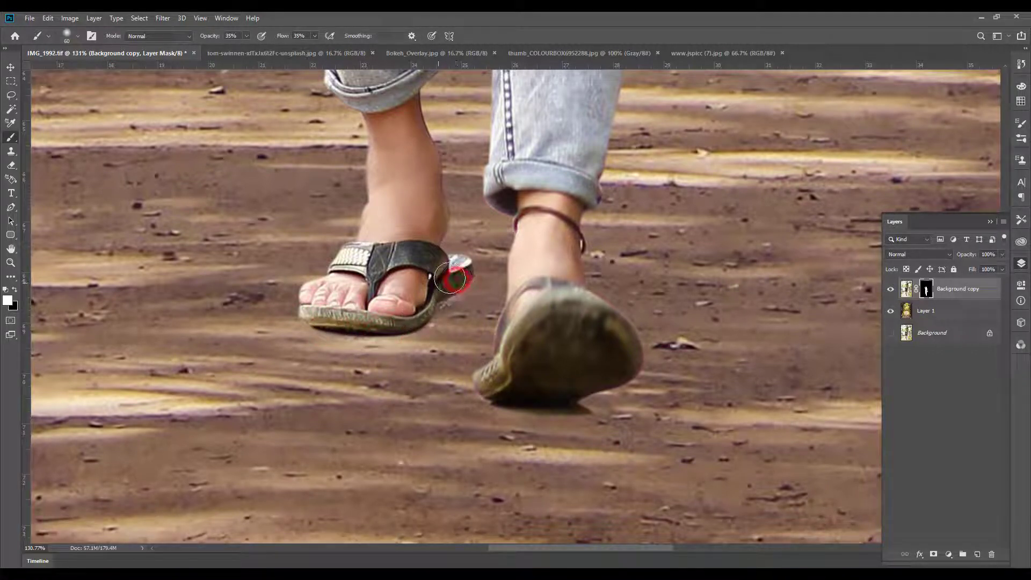
{"action": "left_click_drag", "start_coordinate": [450, 278], "coordinate": [412, 313]}
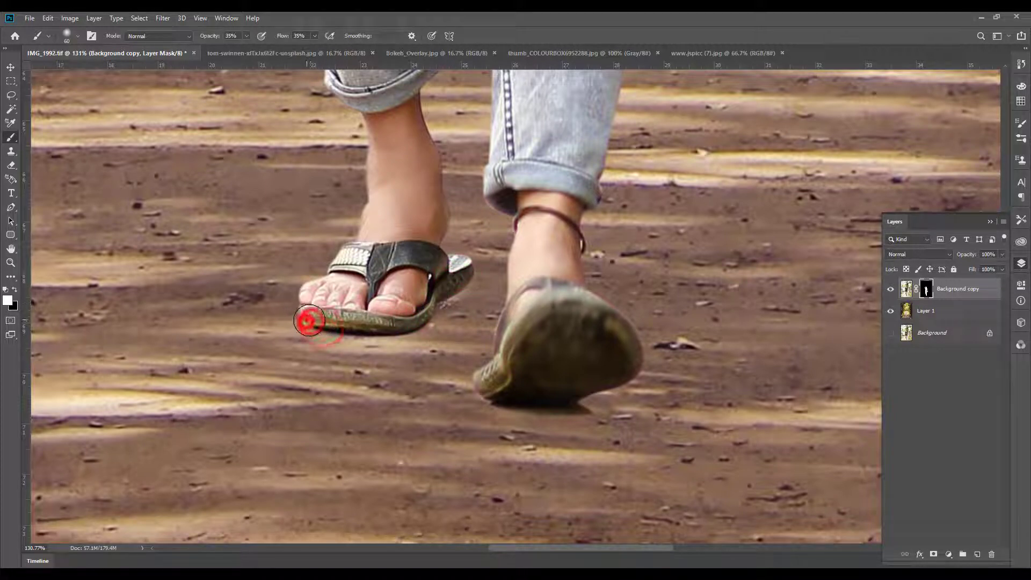
{"action": "left_click_drag", "start_coordinate": [311, 321], "coordinate": [418, 323]}
{"action": "left_click", "coordinate": [439, 302]}
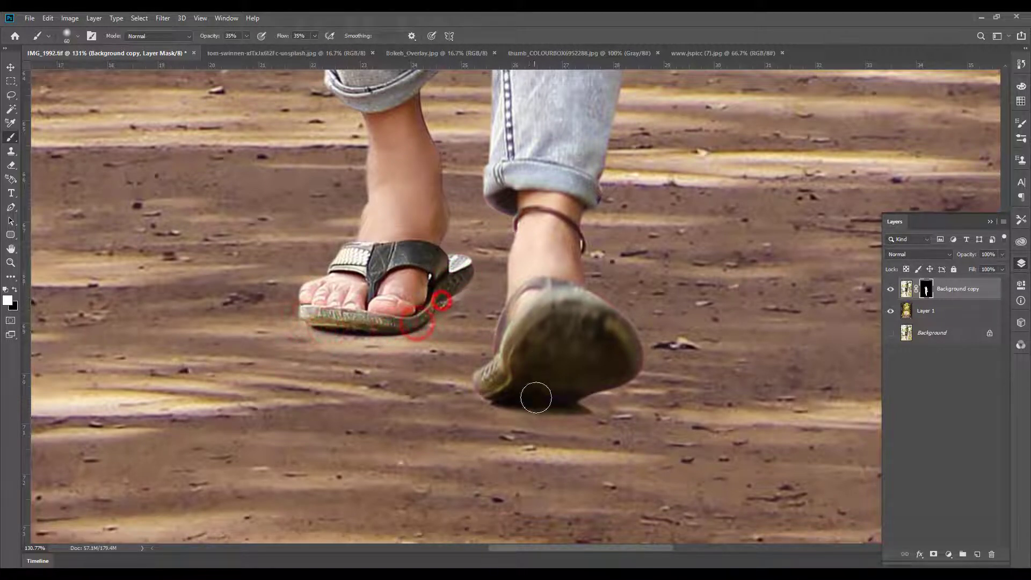
{"action": "mouse_move", "coordinate": [510, 409]}
{"action": "left_mouse_down"}
{"action": "mouse_move", "coordinate": [572, 410]}
{"action": "mouse_move", "coordinate": [544, 419]}
{"action": "mouse_move", "coordinate": [552, 424]}
{"action": "left_mouse_up"}
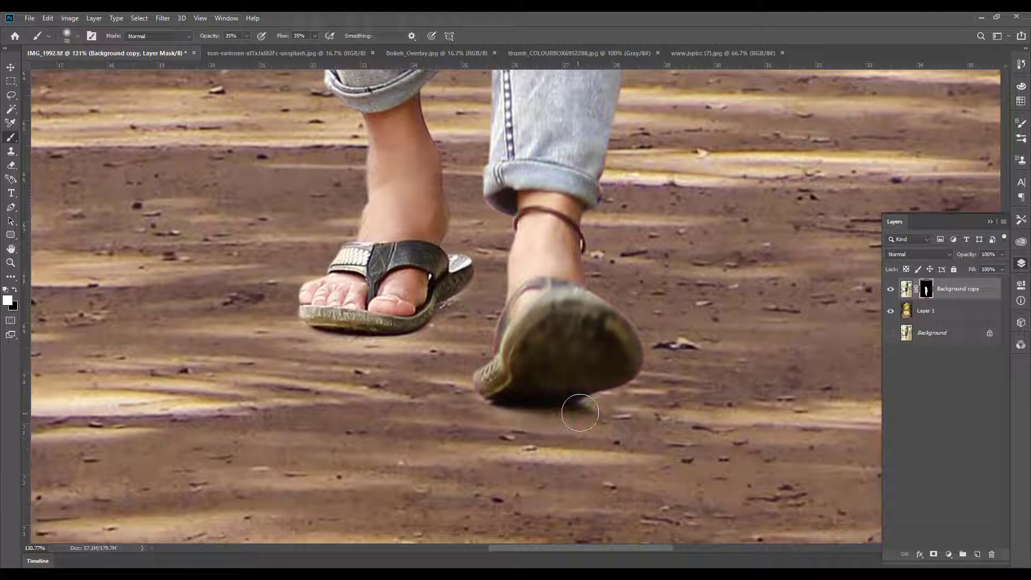
{"action": "left_click", "coordinate": [617, 410]}
Step: With a larger brush, blend the dark edge under the heel into a soft shadow
{"action": "key", "text": "bracketright"}
{"action": "key", "text": "bracketright"}
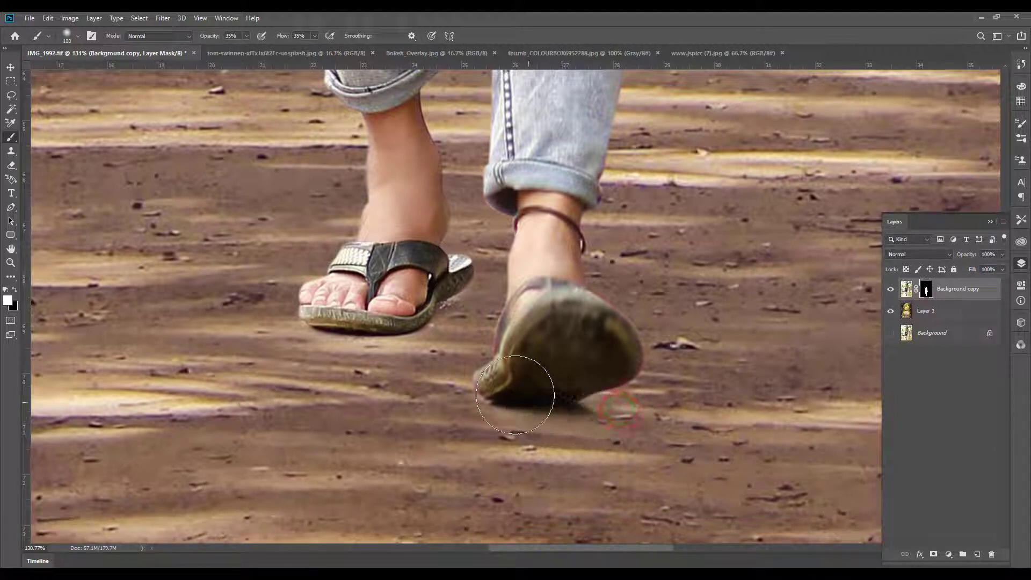
{"action": "mouse_move", "coordinate": [510, 395]}
{"action": "left_mouse_down"}
{"action": "mouse_move", "coordinate": [494, 393]}
{"action": "mouse_move", "coordinate": [594, 375]}
{"action": "left_mouse_up"}
{"action": "key", "text": "bracketright"}
{"action": "key", "text": "bracketright"}
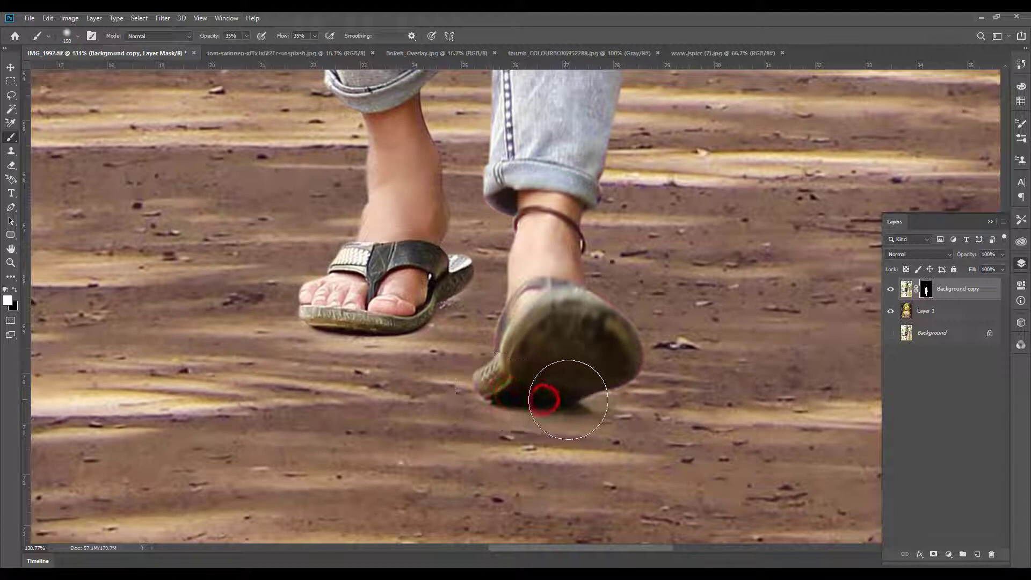
{"action": "left_click", "coordinate": [573, 401]}
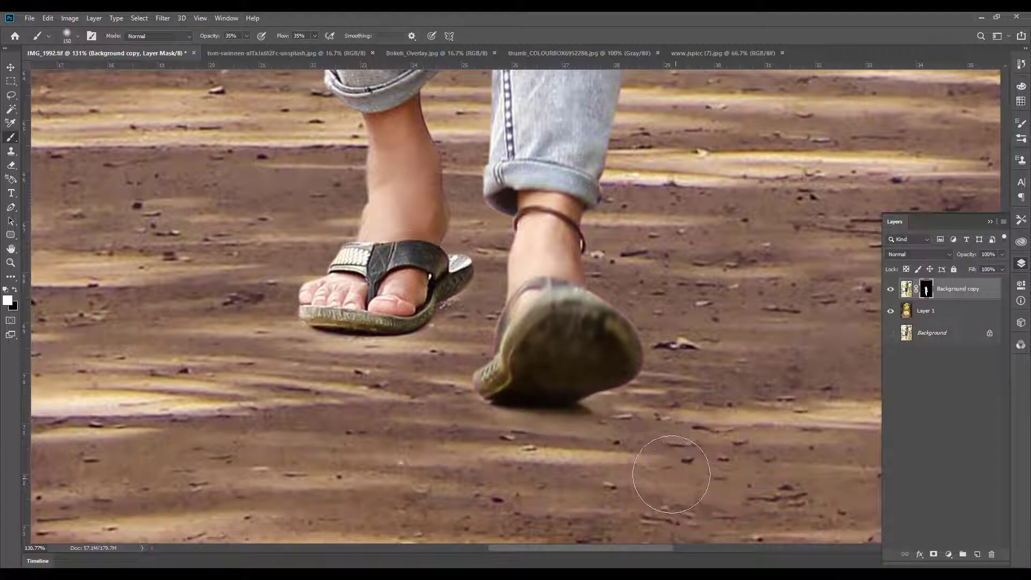
{"action": "key", "text": "v"}
{"action": "left_click_drag", "start_coordinate": [690, 392], "coordinate": [501, 471]}
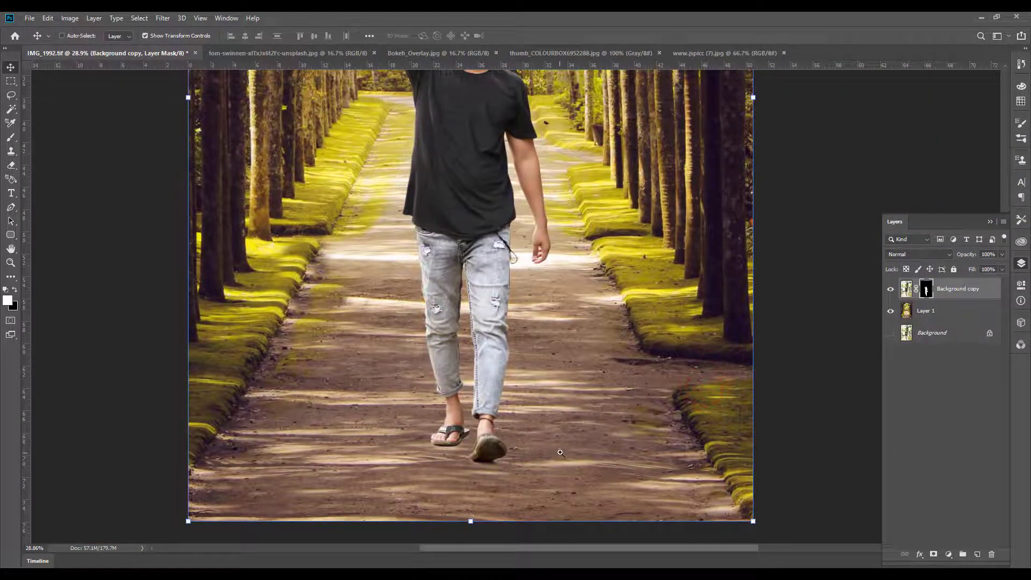
Step: Select both legs of the man's jeans with the Magic Wand on the layer's image
{"action": "left_click", "coordinate": [560, 452], "text": "alt"}
{"action": "left_click", "coordinate": [491, 385]}
{"action": "left_click_drag", "start_coordinate": [519, 349], "coordinate": [497, 359]}
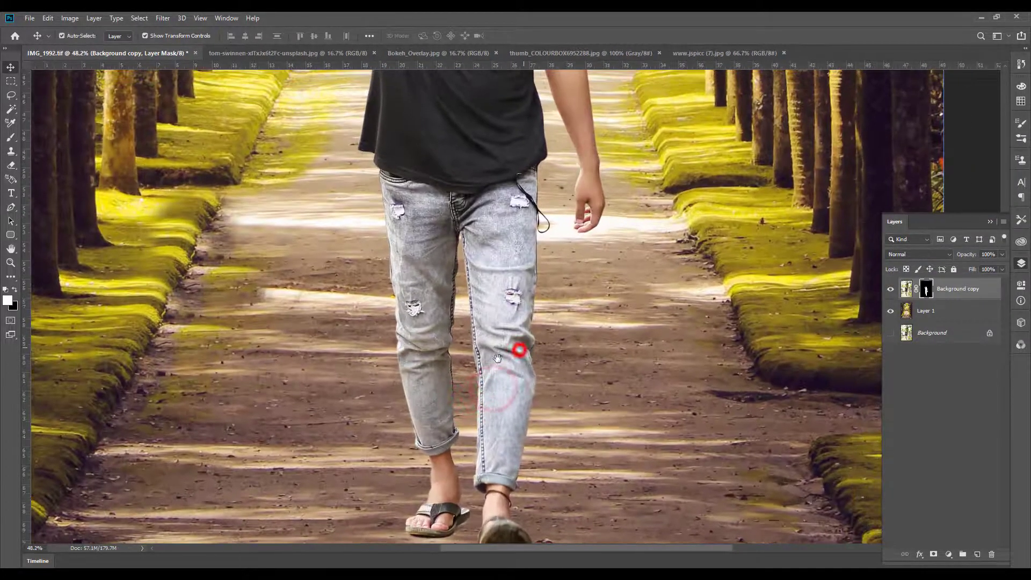
{"action": "left_click", "coordinate": [11, 108]}
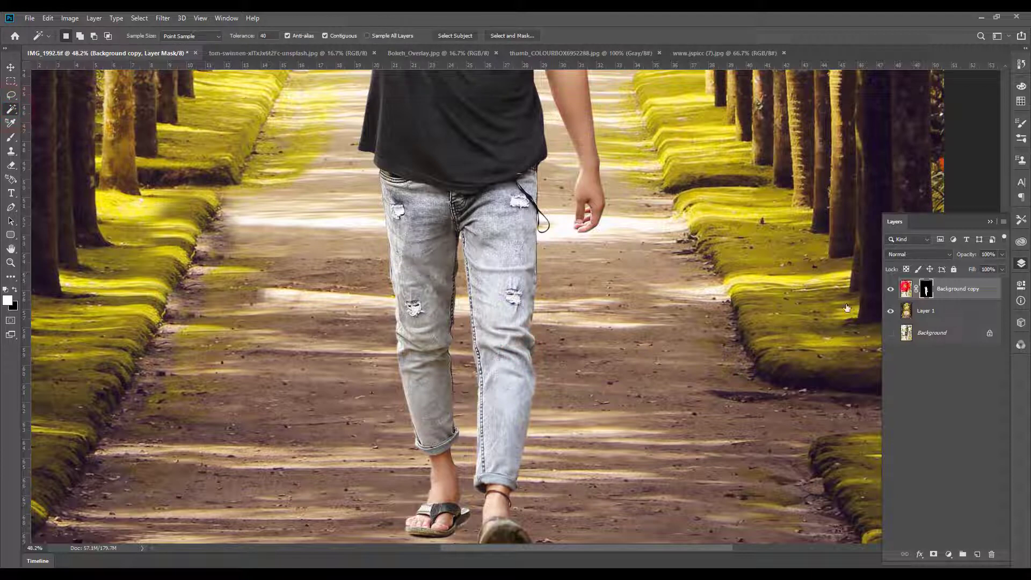
{"action": "left_click", "coordinate": [905, 290]}
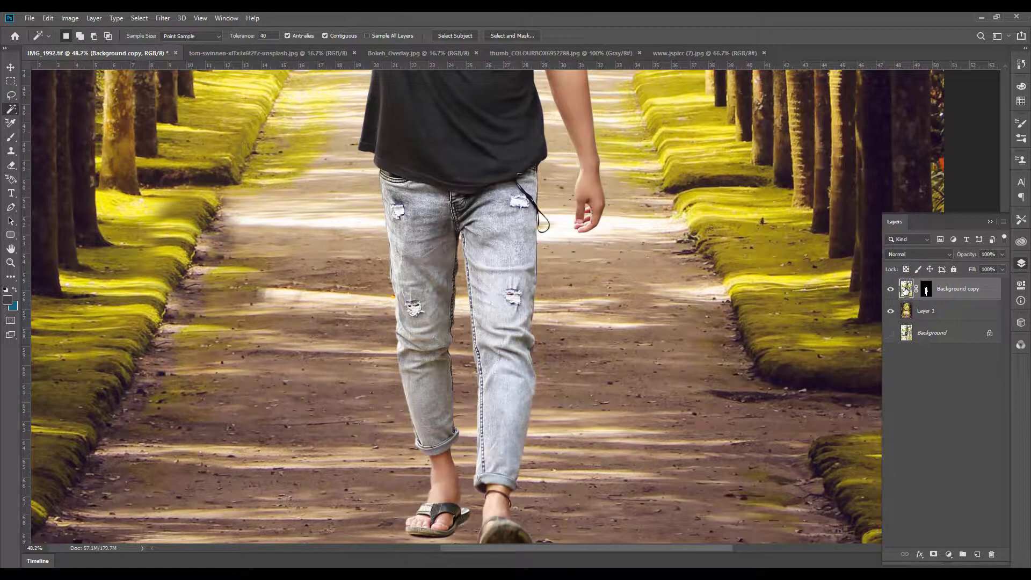
{"action": "left_click", "coordinate": [437, 285]}
{"action": "left_click", "coordinate": [422, 301], "text": "shift"}
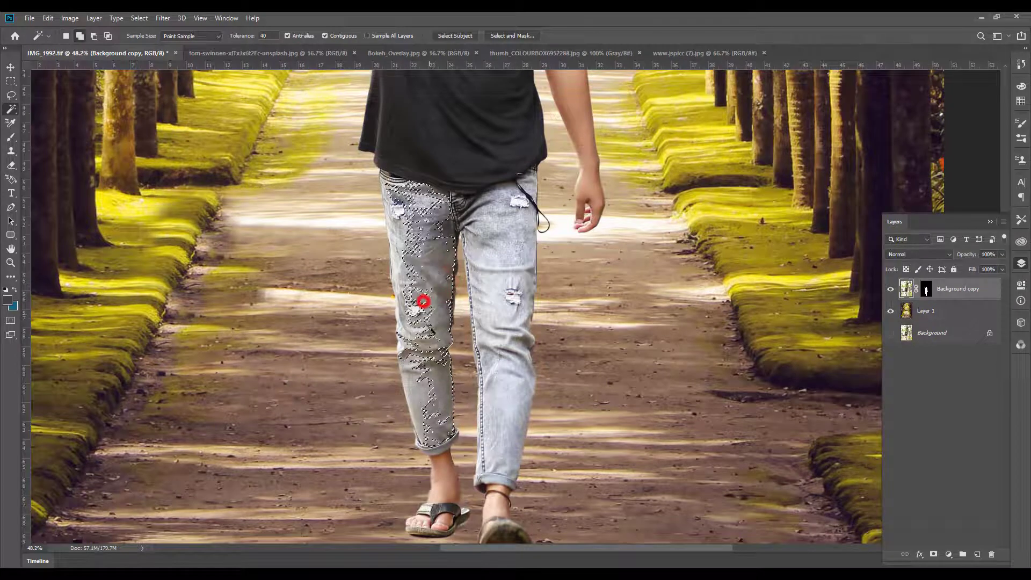
{"action": "left_click", "coordinate": [400, 253]}
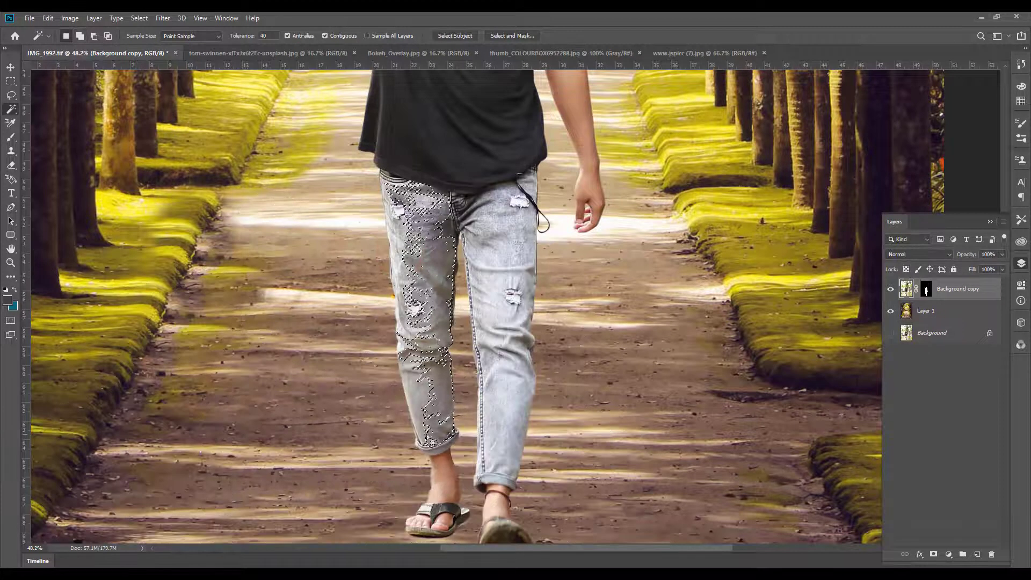
{"action": "left_click", "coordinate": [418, 422]}
{"action": "left_click", "coordinate": [510, 228]}
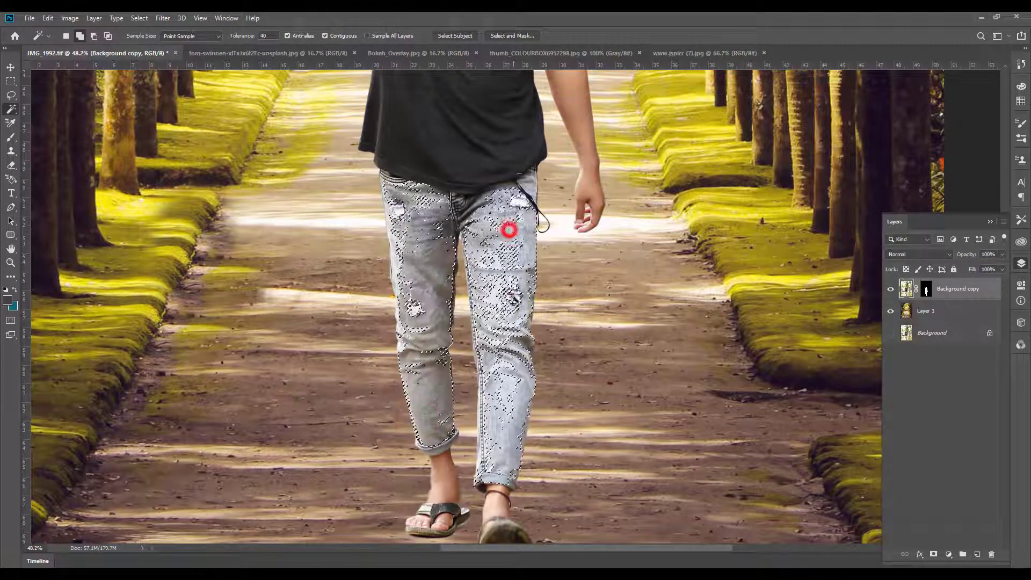
{"action": "left_click", "coordinate": [513, 385]}
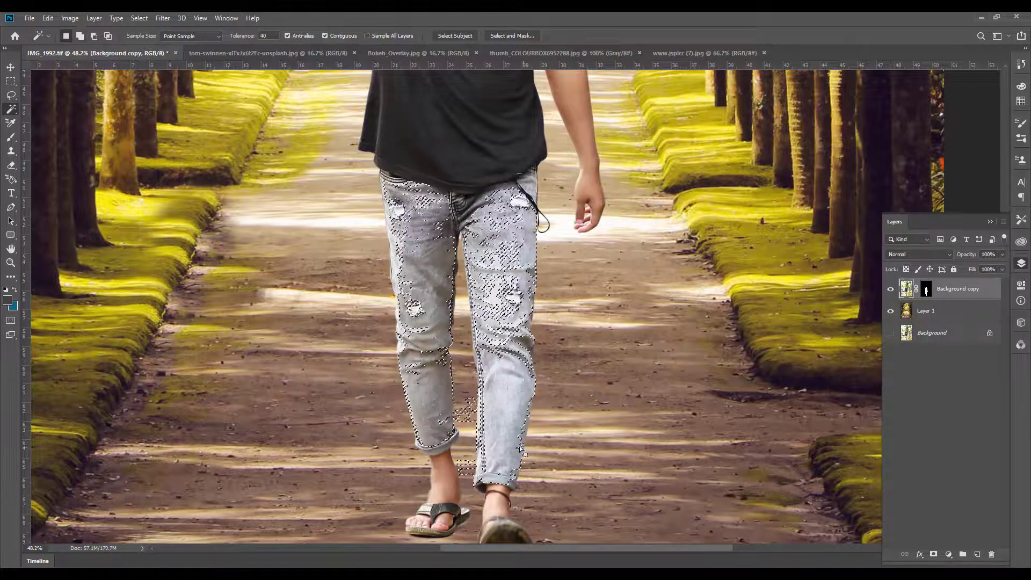
Step: Feather the jeans selection by 10 px
{"action": "key", "text": "l"}
{"action": "right_click", "coordinate": [480, 312]}
{"action": "left_click", "coordinate": [498, 335]}
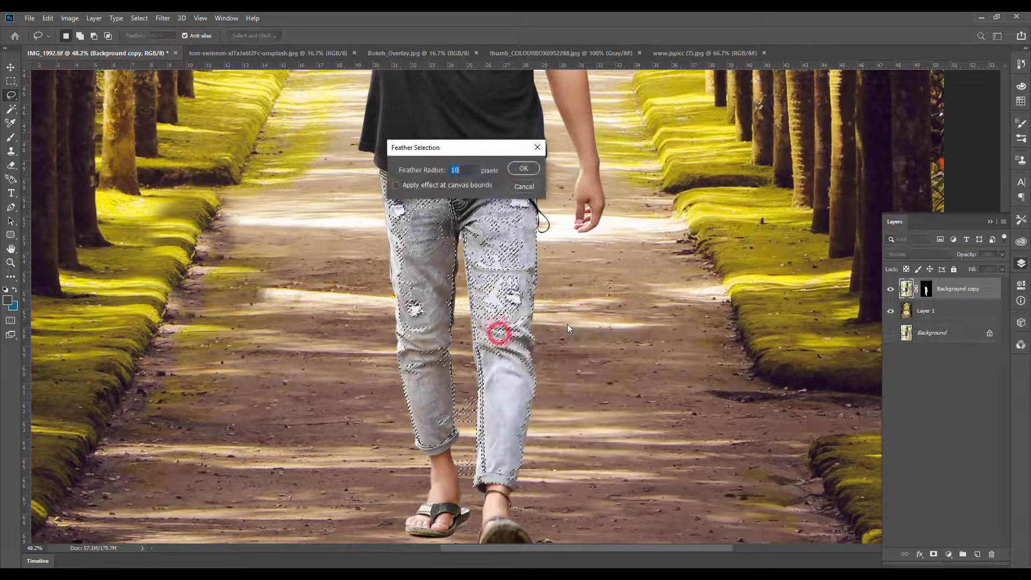
{"action": "key", "text": "Return"}
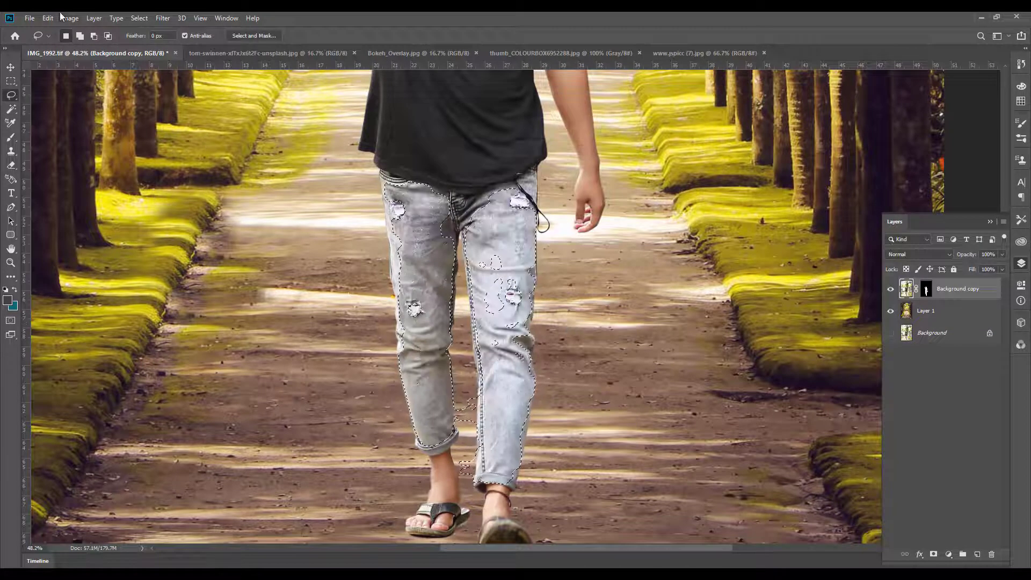
Step: Tint the jeans bluer with Color Balance, shifting midtones toward cyan and +24 blue
{"action": "left_click", "coordinate": [66, 18]}
{"action": "left_click", "coordinate": [80, 47]}
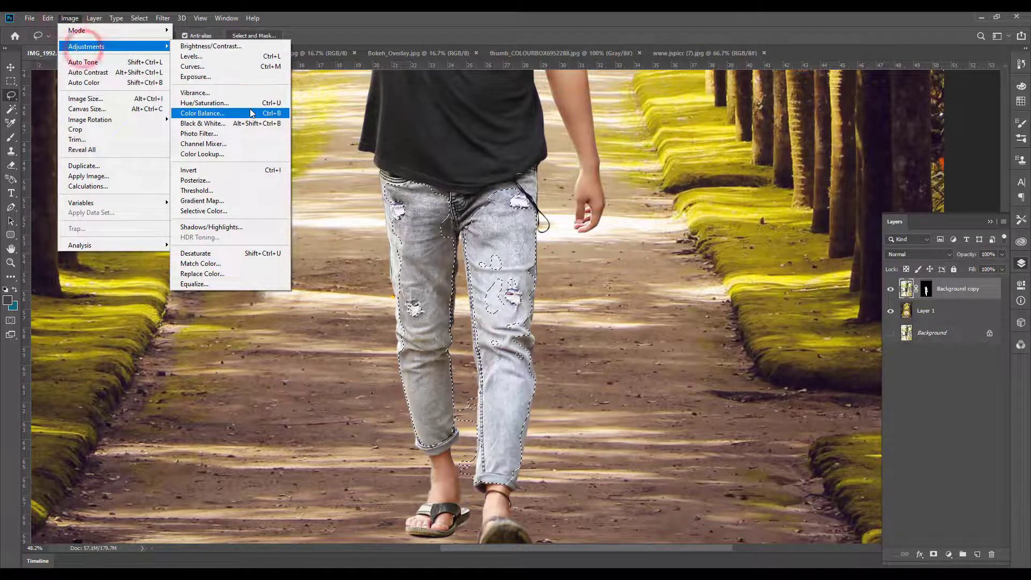
{"action": "left_click", "coordinate": [192, 113]}
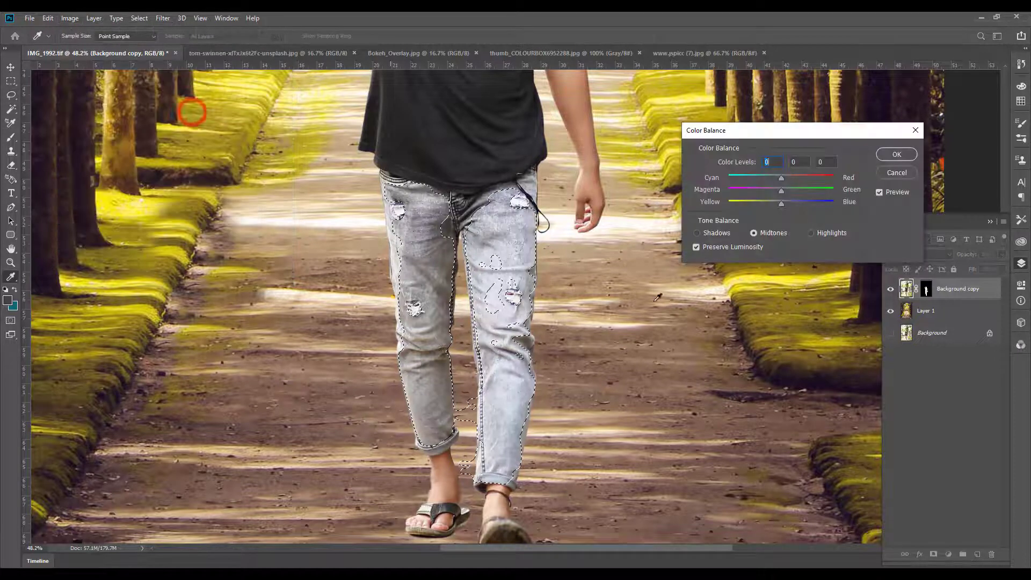
{"action": "left_click_drag", "start_coordinate": [782, 205], "coordinate": [791, 202]}
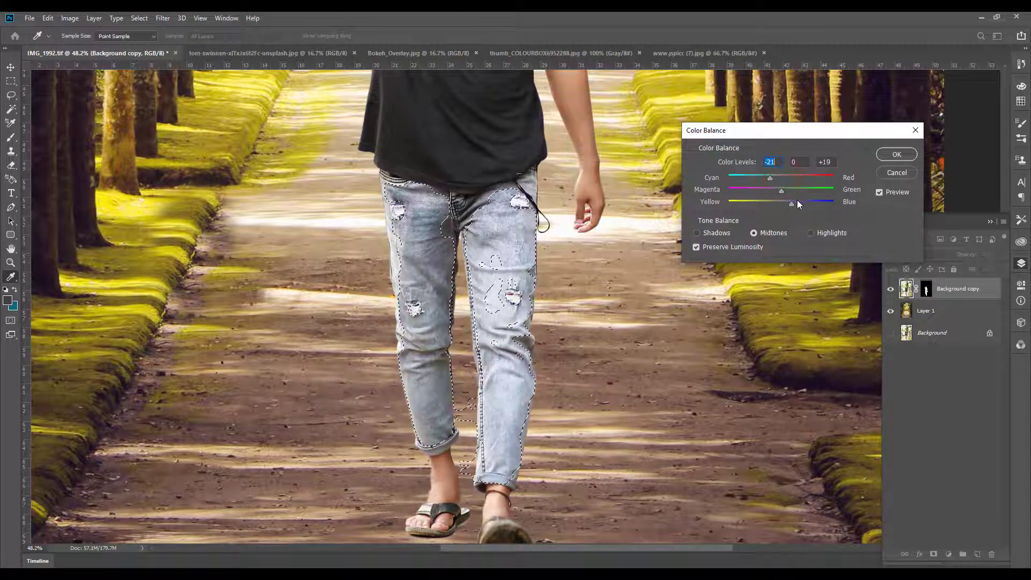
{"action": "left_click_drag", "start_coordinate": [791, 203], "coordinate": [767, 177]}
{"action": "key", "text": "Return"}
{"action": "key", "text": "ctrl+0"}
Step: Check the sleeve edge, then apply the man's layer mask permanently to his layer
{"action": "key", "text": "v"}
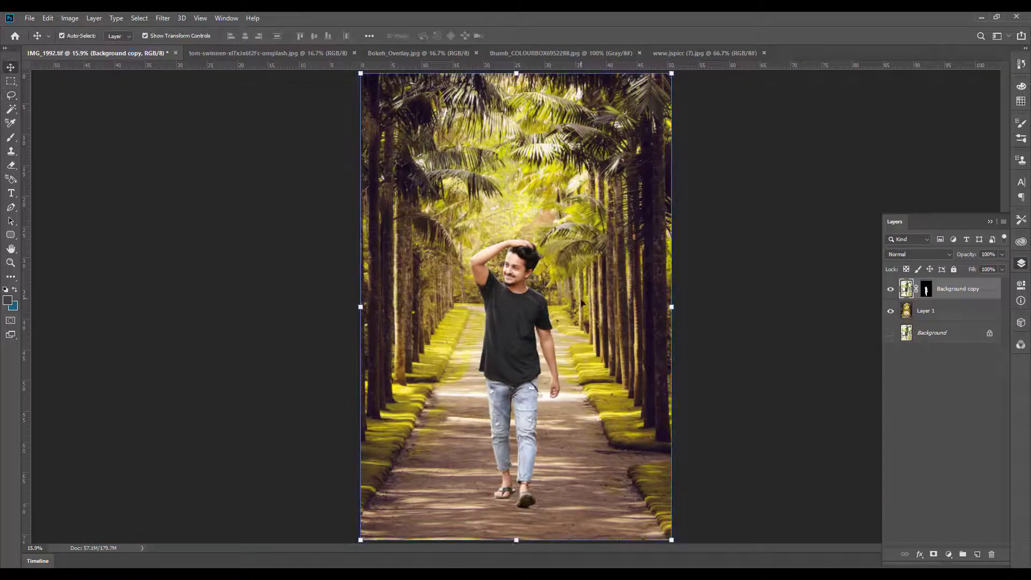
{"action": "left_click", "coordinate": [732, 290]}
{"action": "left_click_drag", "start_coordinate": [490, 290], "coordinate": [574, 335]}
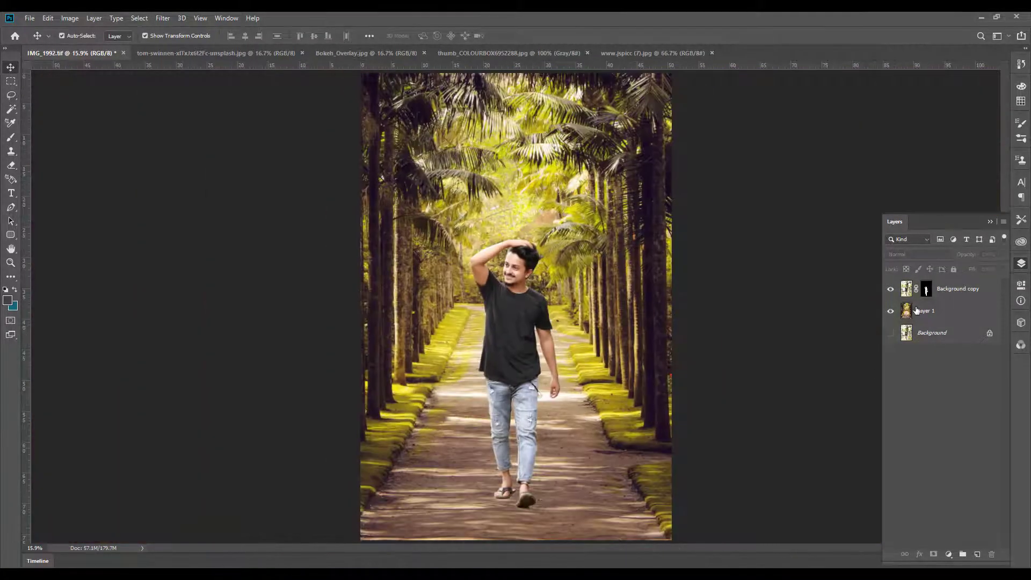
{"action": "left_click", "coordinate": [925, 289]}
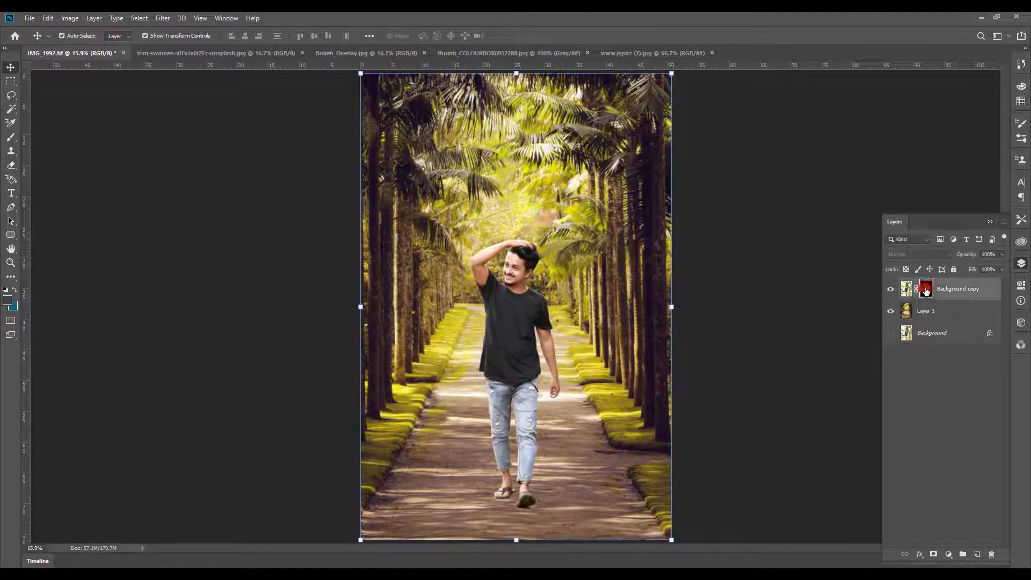
{"action": "right_click", "coordinate": [926, 289]}
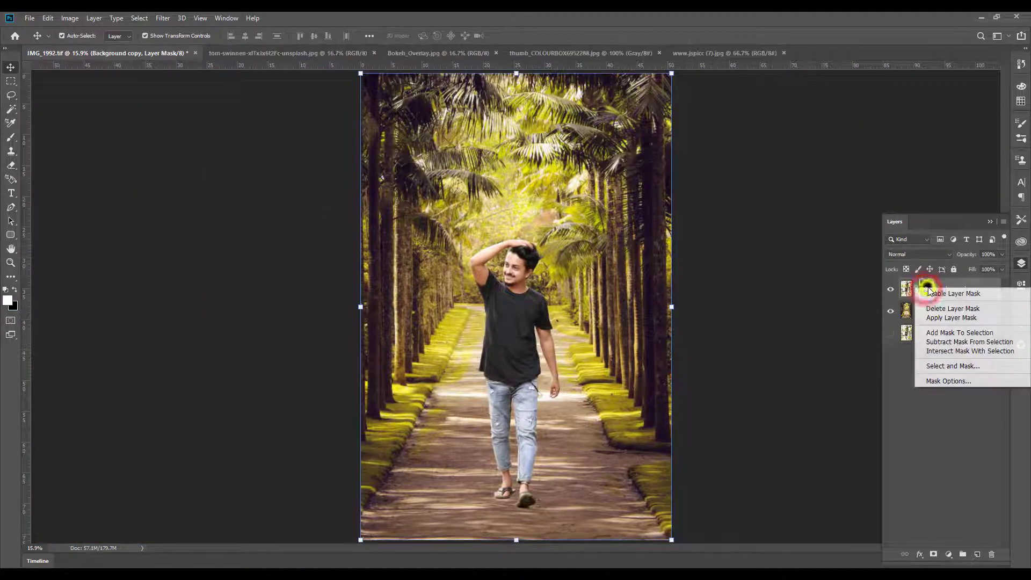
{"action": "left_click", "coordinate": [951, 318]}
Step: Duplicate the street background Layer 1 and Lens Blur the copy (Hexagon iris, radius 100)
{"action": "left_click_drag", "start_coordinate": [916, 311], "coordinate": [977, 553]}
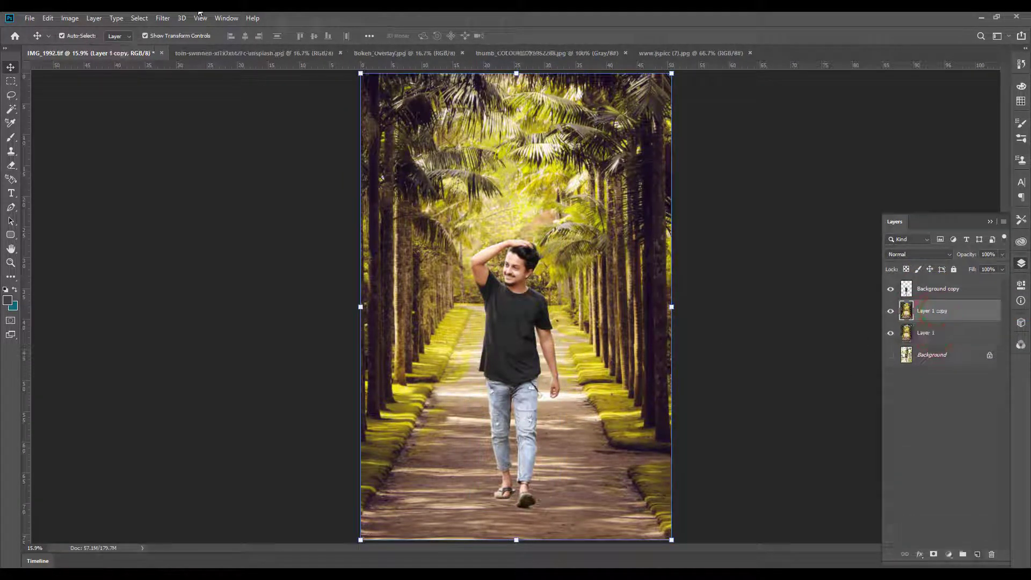
{"action": "left_click", "coordinate": [159, 19]}
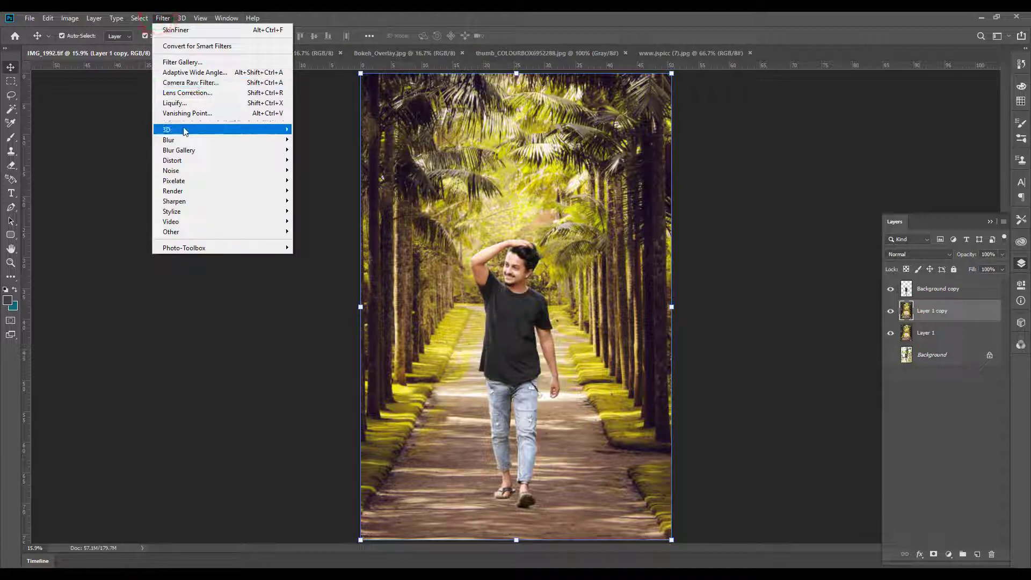
{"action": "left_click", "coordinate": [183, 128]}
{"action": "mouse_move", "coordinate": [169, 140]}
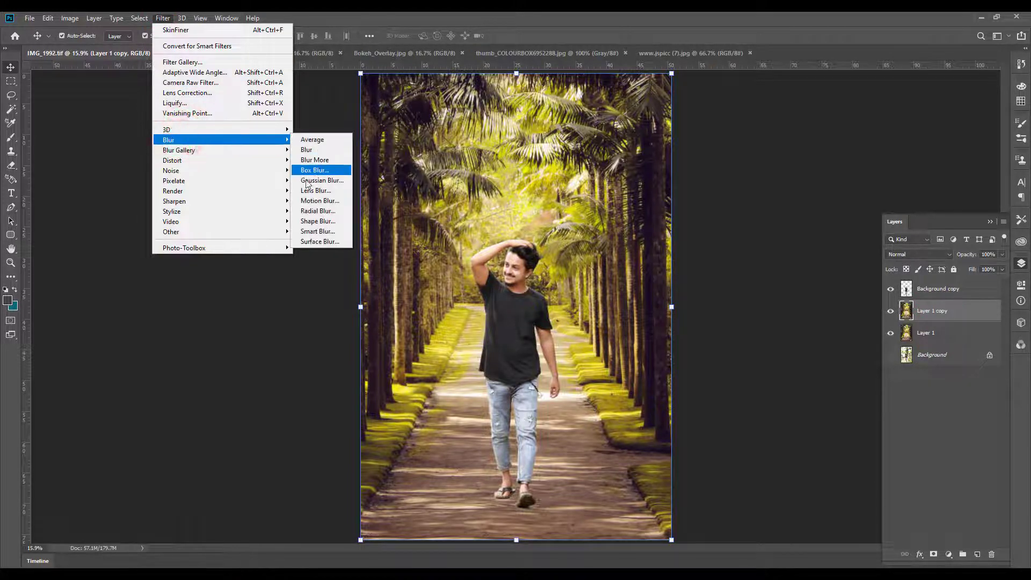
{"action": "left_click", "coordinate": [307, 191]}
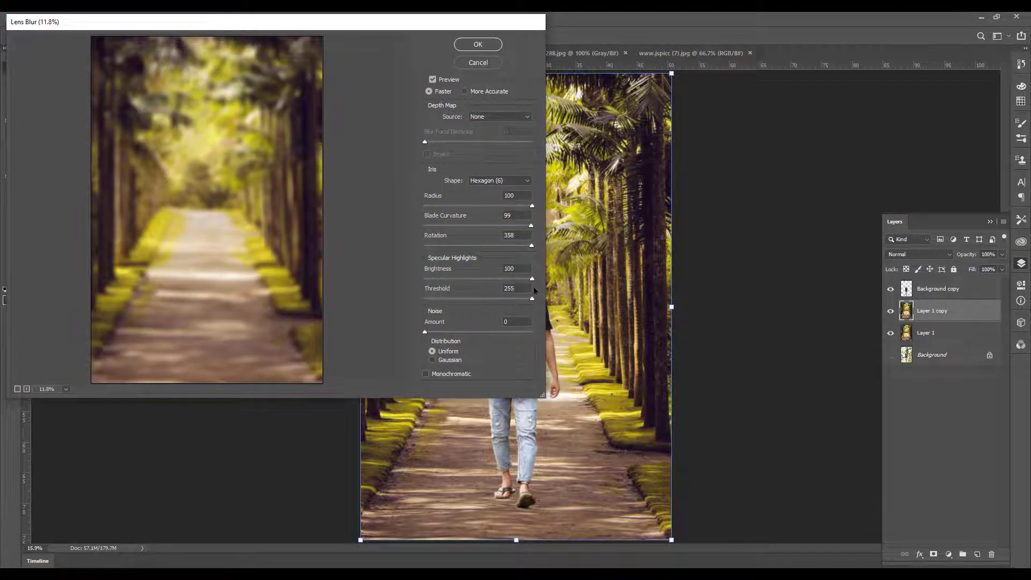
{"action": "left_click", "coordinate": [477, 44]}
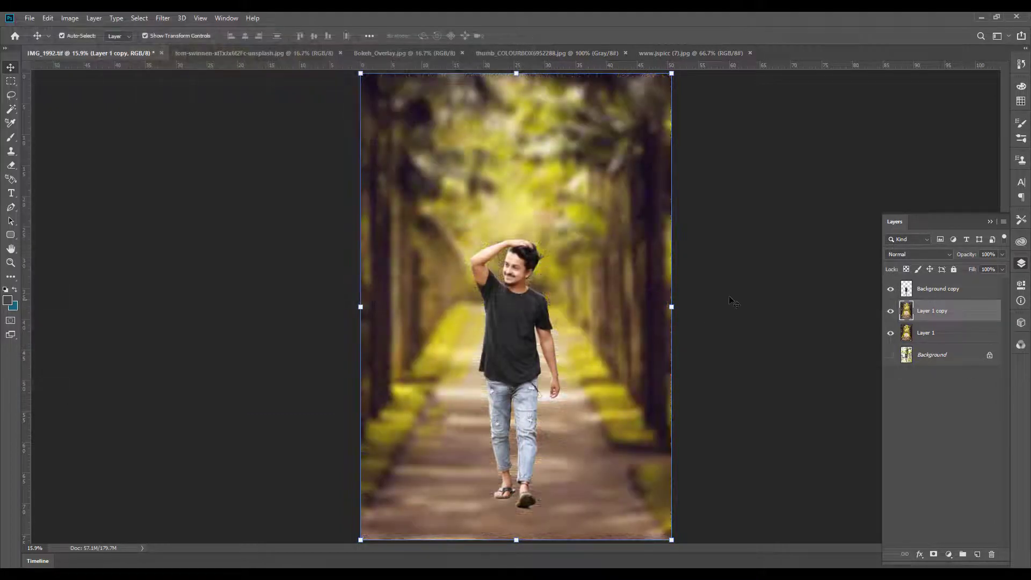
{"action": "left_click", "coordinate": [733, 302]}
{"action": "left_click", "coordinate": [521, 341], "text": "ctrl"}
Step: Choose a small standard Eraser to work on the blurred Layer 1 copy
{"action": "left_click_drag", "start_coordinate": [516, 341], "coordinate": [488, 205]}
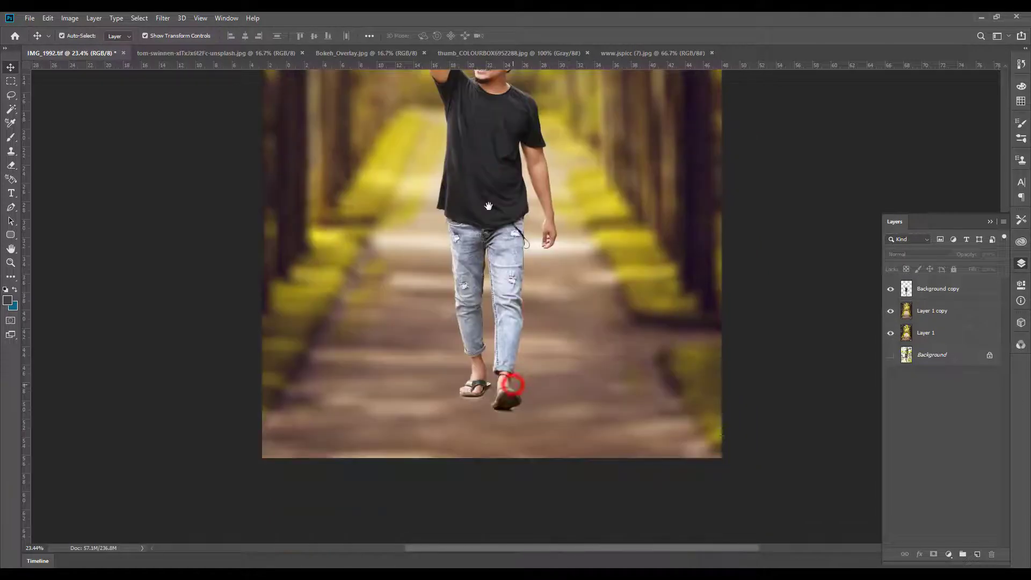
{"action": "left_click", "coordinate": [915, 312]}
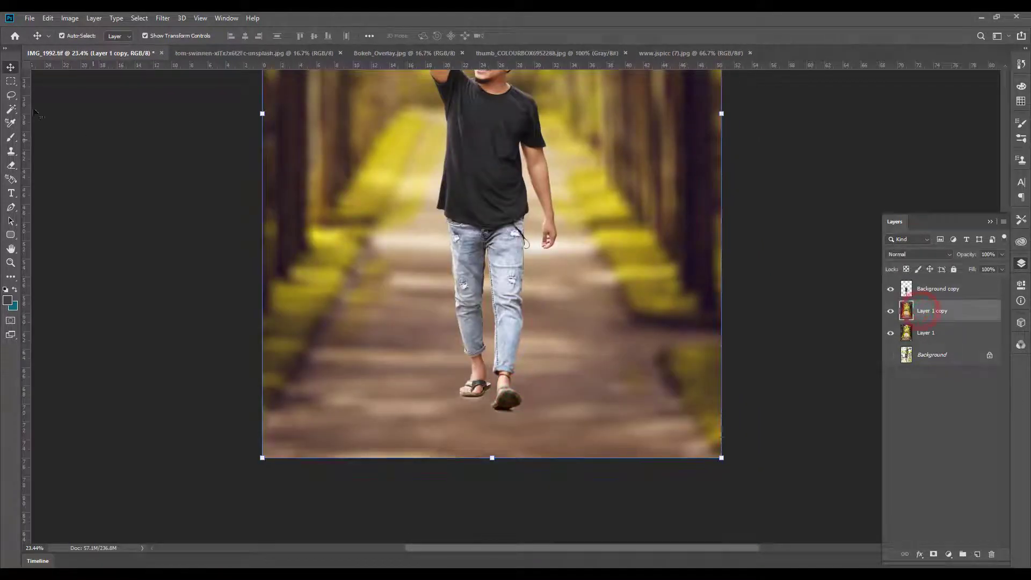
{"action": "left_click", "coordinate": [13, 277]}
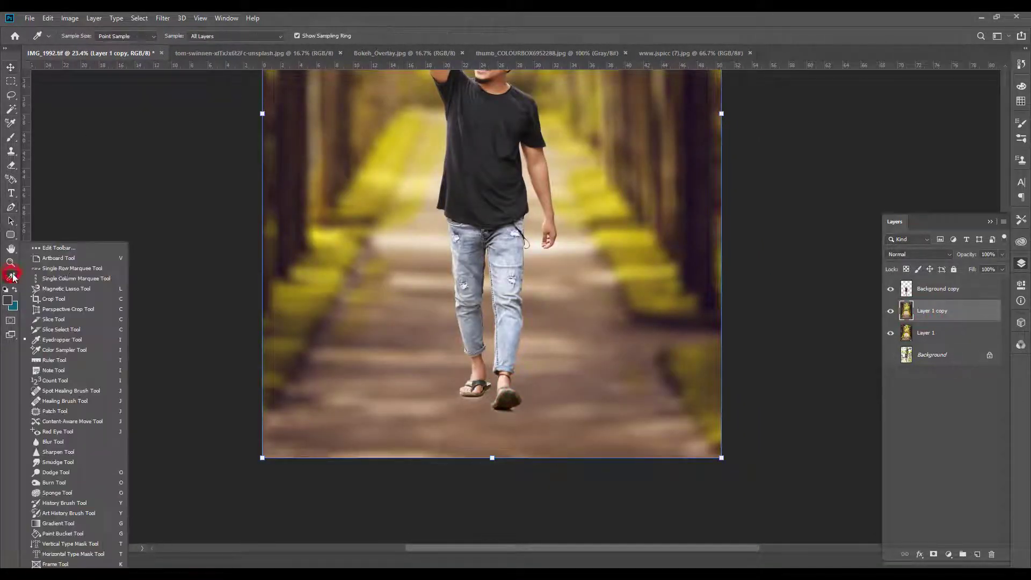
{"action": "left_click", "coordinate": [69, 309]}
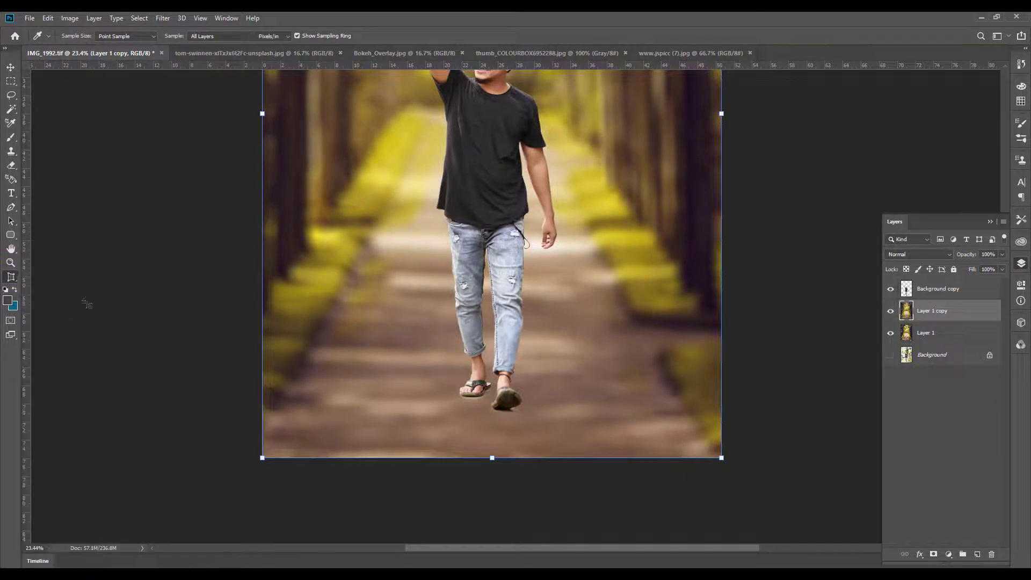
{"action": "key", "text": "e"}
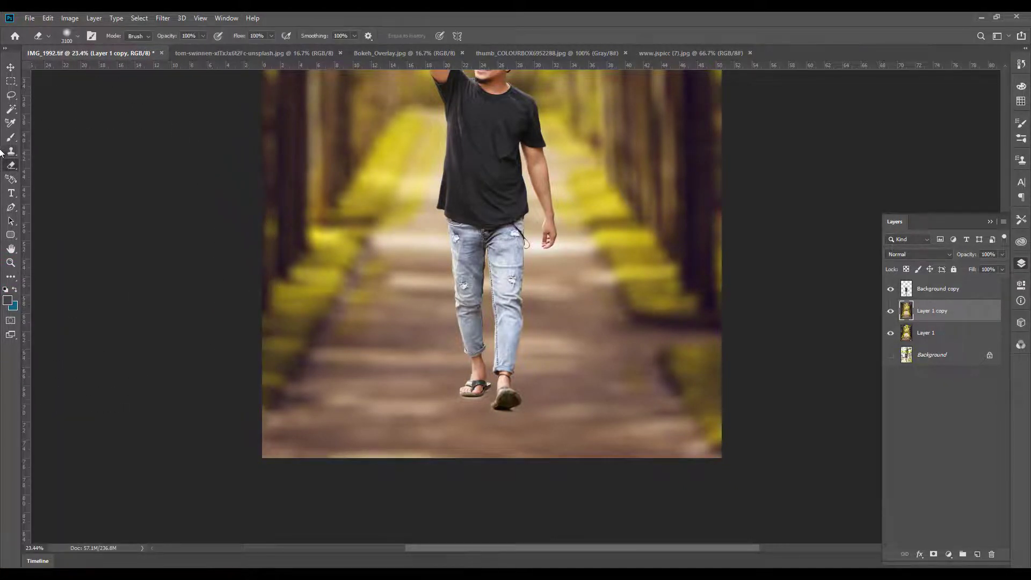
{"action": "right_click", "coordinate": [7, 168]}
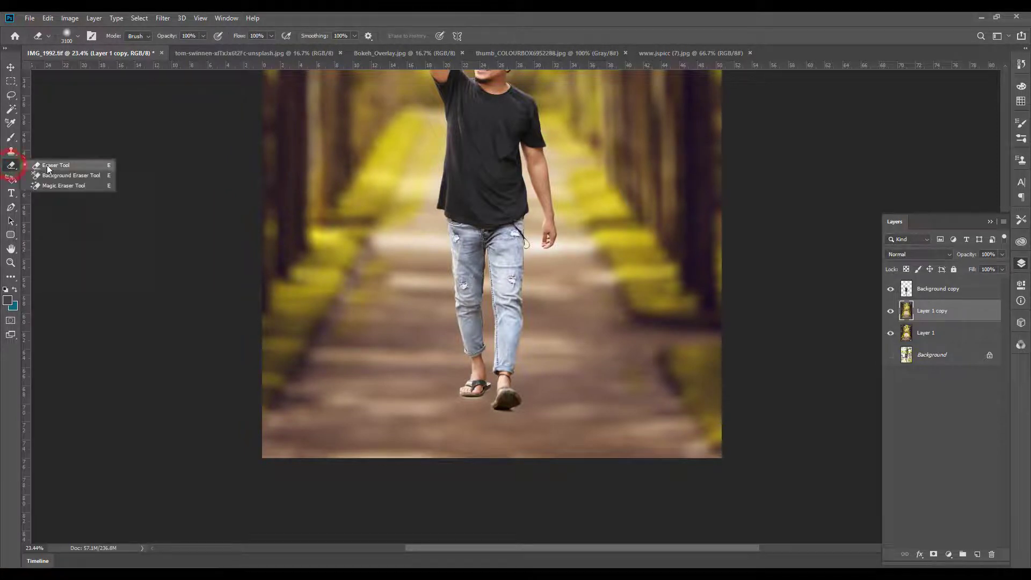
{"action": "left_click", "coordinate": [49, 164]}
{"action": "key", "text": "bracketleft"}
{"action": "key", "text": "bracketleft"}
{"action": "key", "text": "bracketleft"}
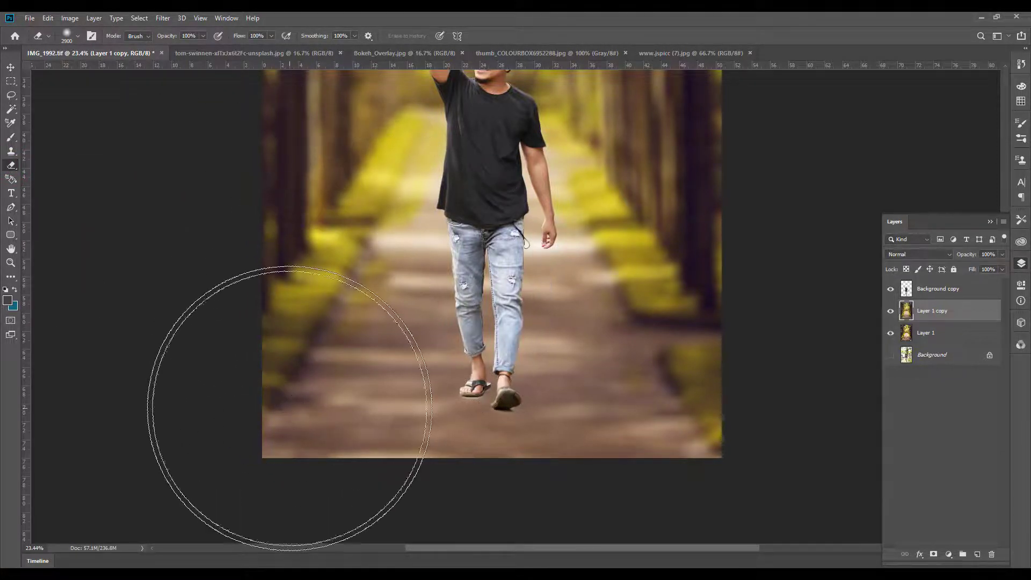
{"action": "key", "text": "bracketleft"}
{"action": "key", "text": "bracketleft"}
{"action": "key", "text": "bracketleft"}
{"action": "key", "text": "bracketleft"}
{"action": "key", "text": "bracketleft"}
Step: Erase the blur along the left and right grass edges and the lower path
{"action": "key", "text": "bracketleft"}
{"action": "key", "text": "bracketleft"}
{"action": "key", "text": "bracketleft"}
{"action": "key", "text": "bracketleft"}
{"action": "key", "text": "bracketleft"}
{"action": "key", "text": "bracketleft"}
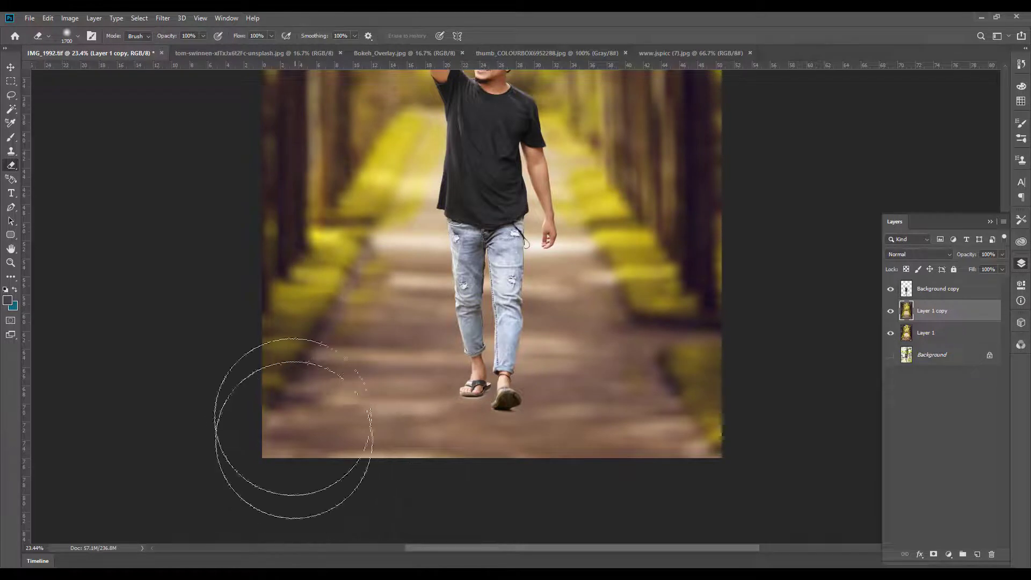
{"action": "key", "text": "bracketleft"}
{"action": "key", "text": "bracketleft"}
{"action": "key", "text": "bracketleft"}
{"action": "mouse_move", "coordinate": [304, 325]}
{"action": "left_mouse_down"}
{"action": "mouse_move", "coordinate": [343, 340]}
{"action": "mouse_move", "coordinate": [299, 334]}
{"action": "mouse_move", "coordinate": [525, 306]}
{"action": "mouse_move", "coordinate": [625, 315]}
{"action": "mouse_move", "coordinate": [679, 333]}
{"action": "mouse_move", "coordinate": [700, 361]}
{"action": "mouse_move", "coordinate": [714, 437]}
{"action": "mouse_move", "coordinate": [702, 442]}
{"action": "left_mouse_up"}
{"action": "key", "text": "bracketleft"}
{"action": "key", "text": "bracketleft"}
{"action": "key", "text": "bracketleft"}
{"action": "key", "text": "bracketleft"}
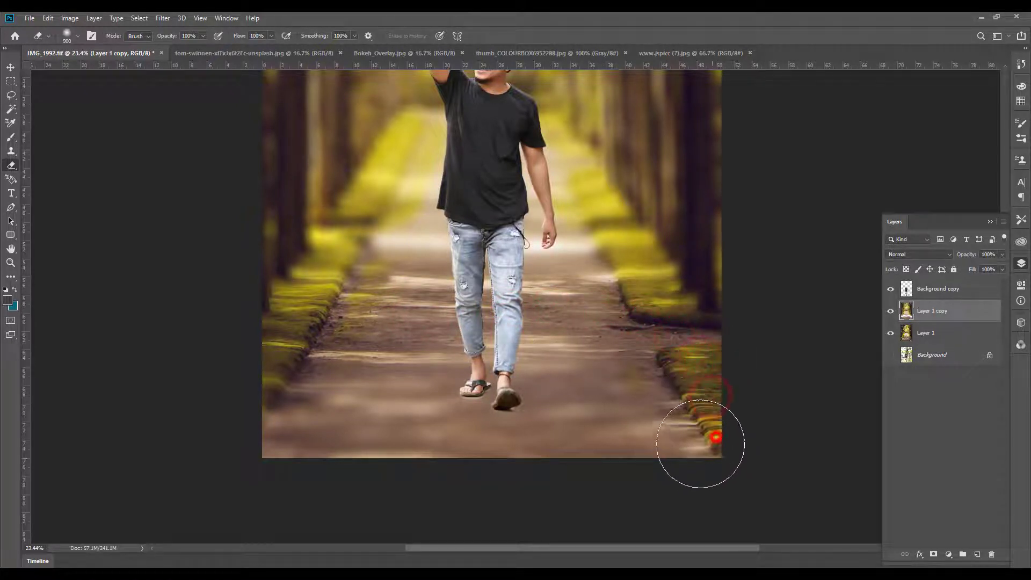
{"action": "left_click", "coordinate": [659, 346]}
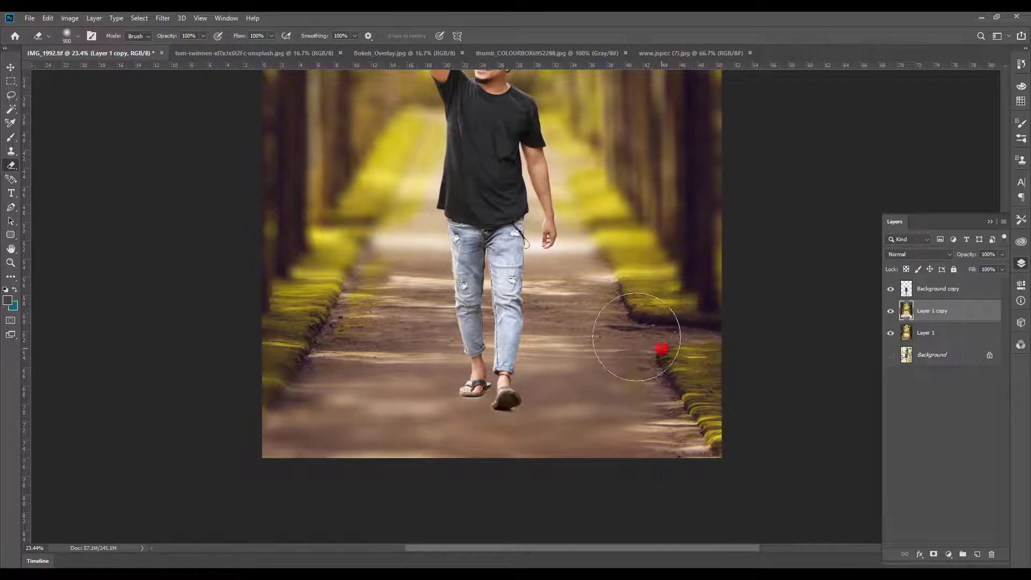
{"action": "left_click", "coordinate": [600, 332]}
{"action": "left_click", "coordinate": [561, 328]}
{"action": "left_click", "coordinate": [414, 317]}
{"action": "left_click", "coordinate": [350, 334]}
{"action": "left_click", "coordinate": [306, 350]}
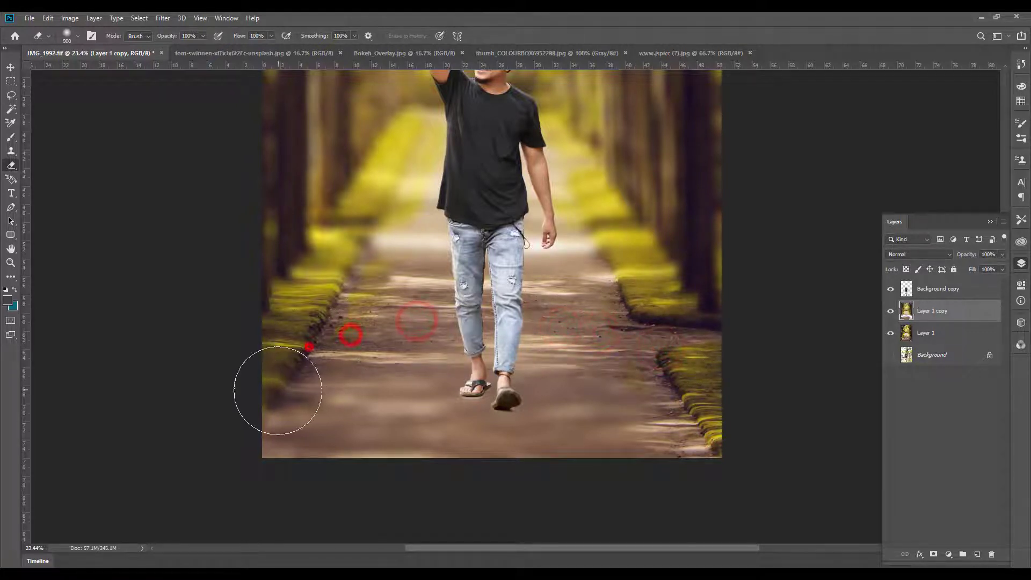
{"action": "left_click", "coordinate": [276, 410]}
{"action": "left_click", "coordinate": [11, 95]}
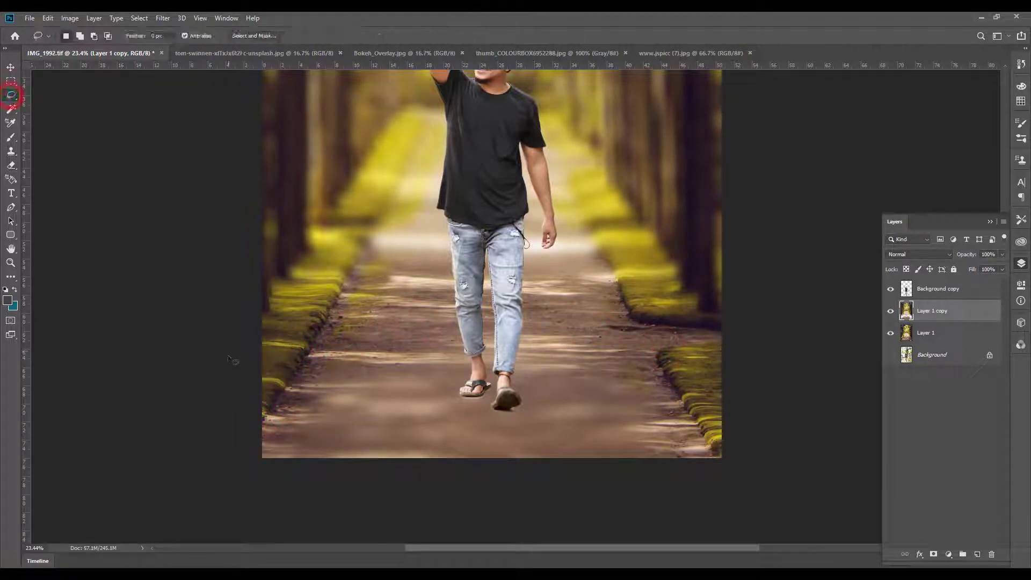
Step: Lasso the blurred lower path and grass area and delete it from the copy
{"action": "left_click_drag", "start_coordinate": [374, 326], "coordinate": [266, 458]}
{"action": "key", "text": "Delete"}
{"action": "key", "text": "ctrl+d"}
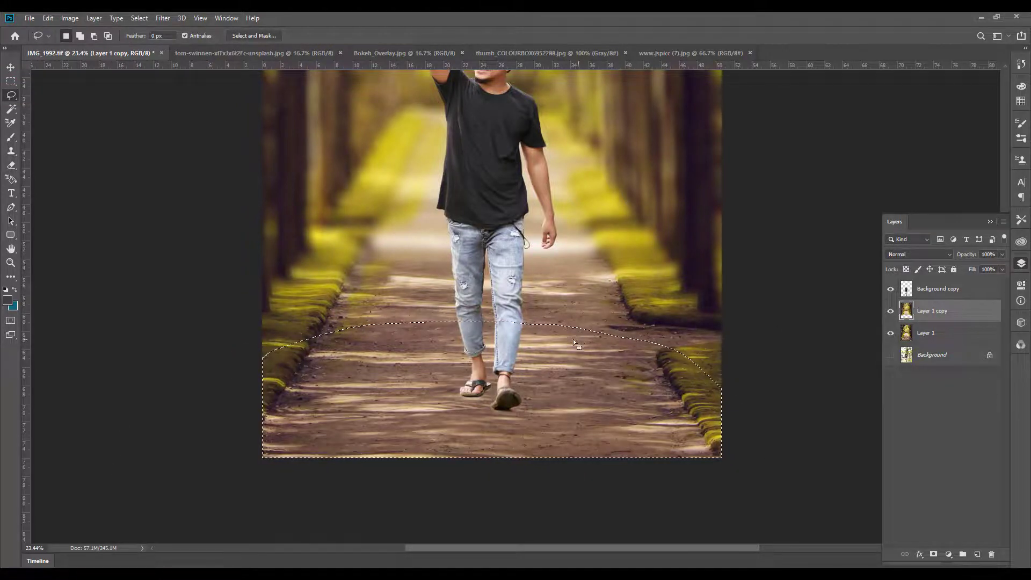
{"action": "key", "text": "v"}
{"action": "left_click", "coordinate": [789, 322]}
{"action": "key", "text": "ctrl+0"}
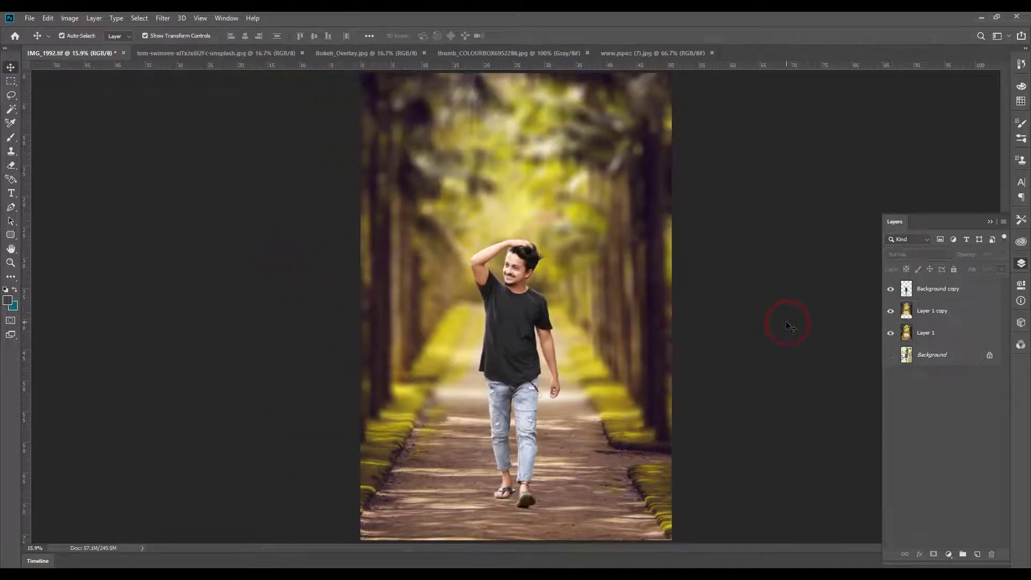
Step: Merge Layer 1 copy with Layer 1 and open the Camera Raw Filter
{"action": "left_click", "coordinate": [954, 314]}
{"action": "left_click", "coordinate": [950, 333], "text": "shift"}
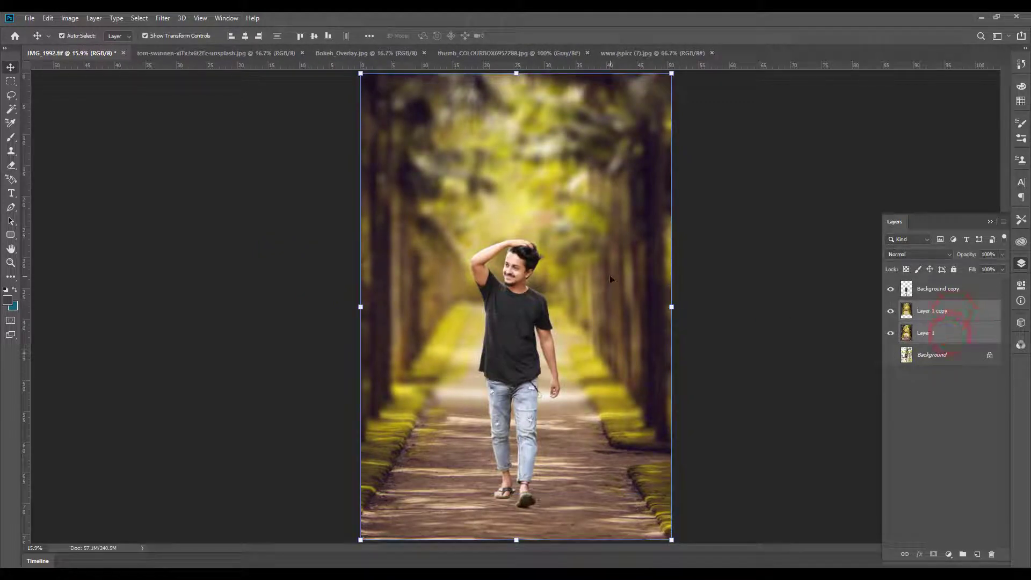
{"action": "key", "text": "ctrl+e"}
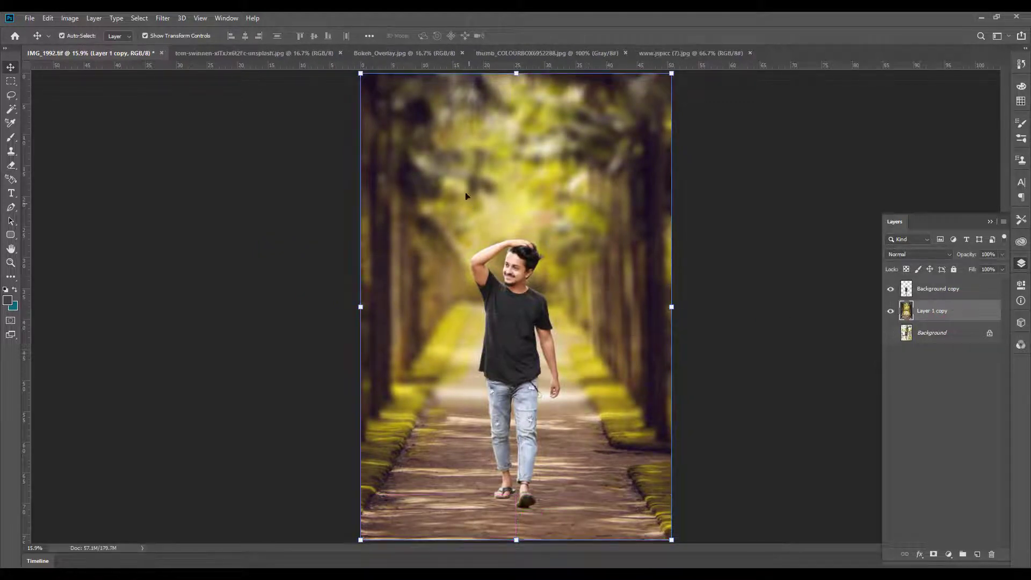
{"action": "left_click", "coordinate": [163, 18]}
{"action": "left_click", "coordinate": [182, 80]}
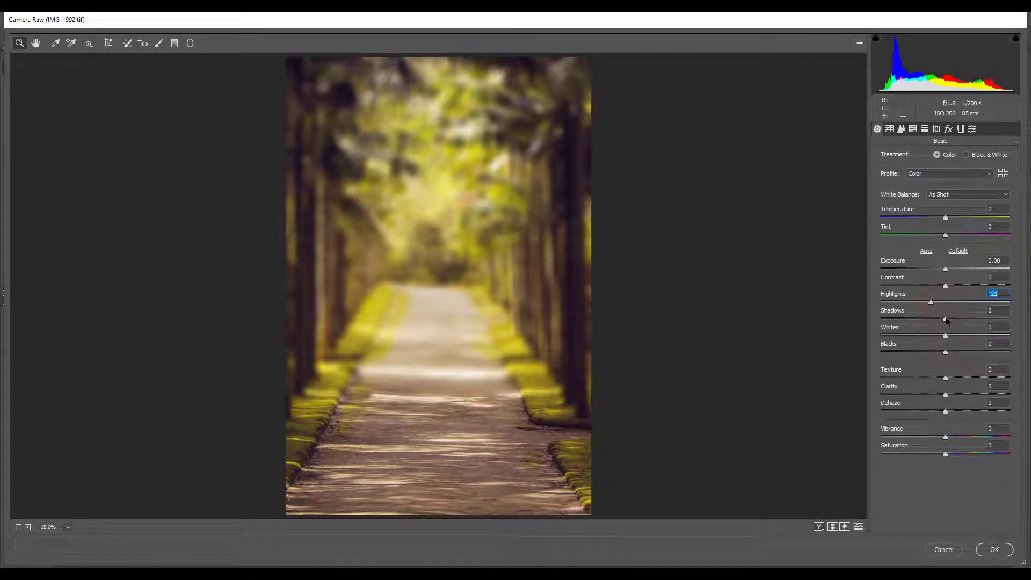
Step: Set Exposure to -0.15, nudge the Yellows hue and lower Yellows luminance to -27
{"action": "left_click", "coordinate": [945, 269]}
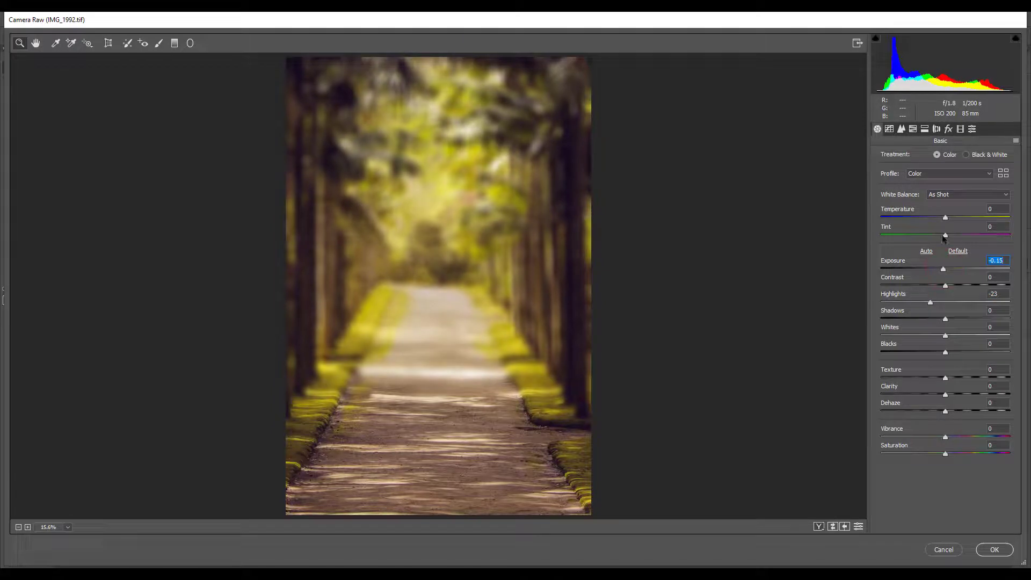
{"action": "left_click", "coordinate": [912, 128]}
{"action": "left_click", "coordinate": [884, 157]}
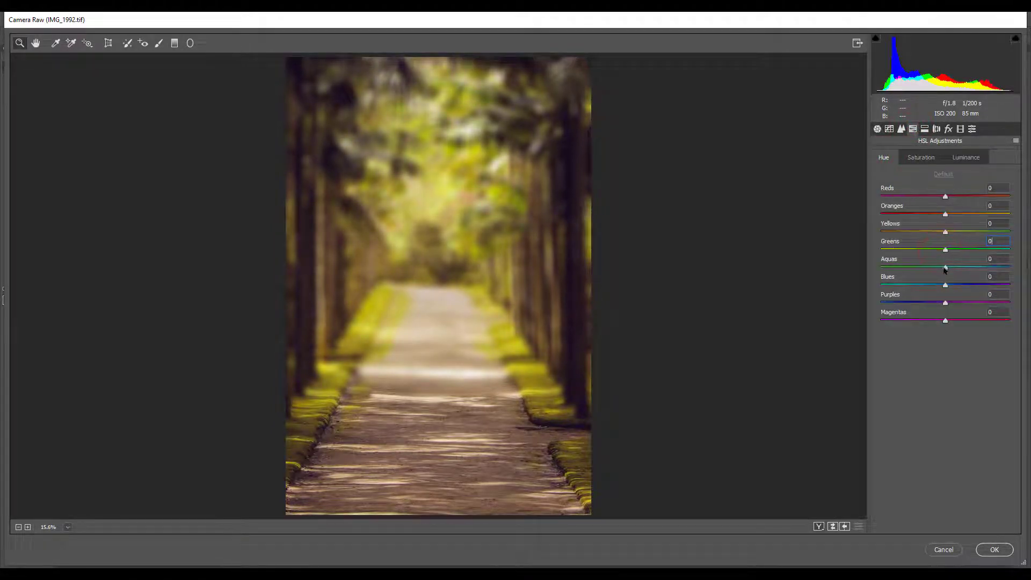
{"action": "left_click_drag", "start_coordinate": [946, 232], "coordinate": [941, 232]}
{"action": "left_click", "coordinate": [956, 158]}
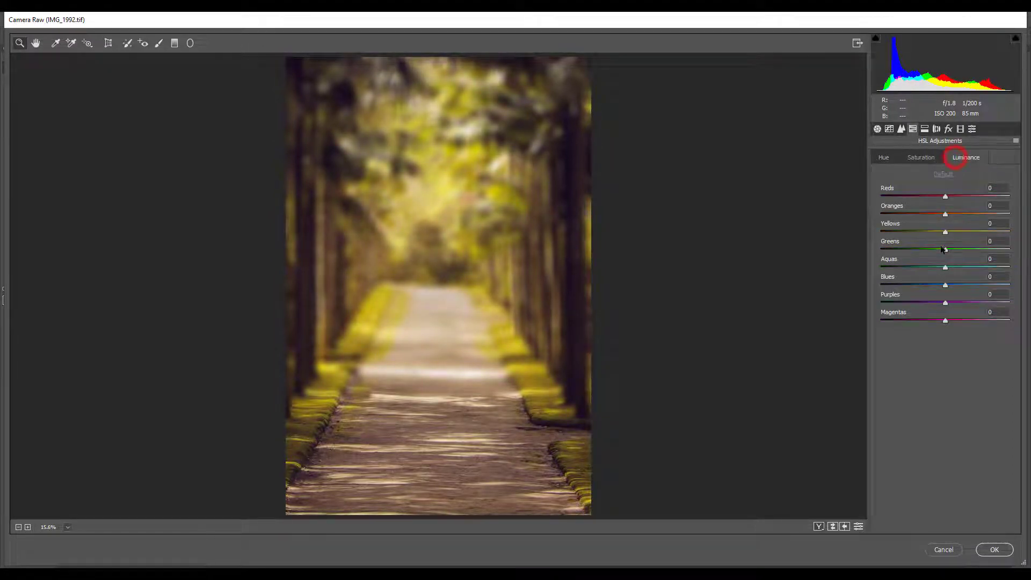
{"action": "left_click_drag", "start_coordinate": [945, 232], "coordinate": [926, 232]}
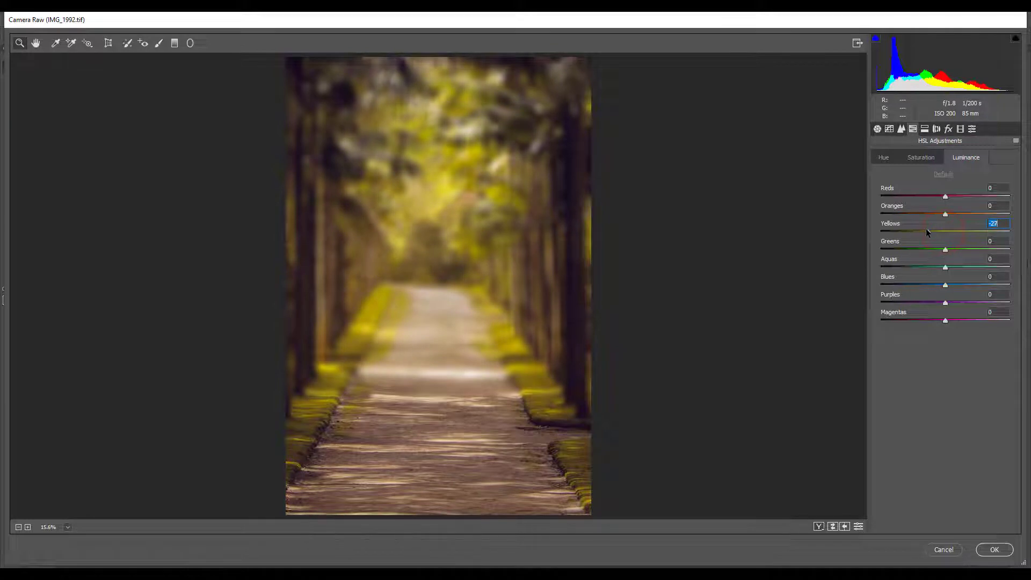
{"action": "left_click", "coordinate": [920, 160]}
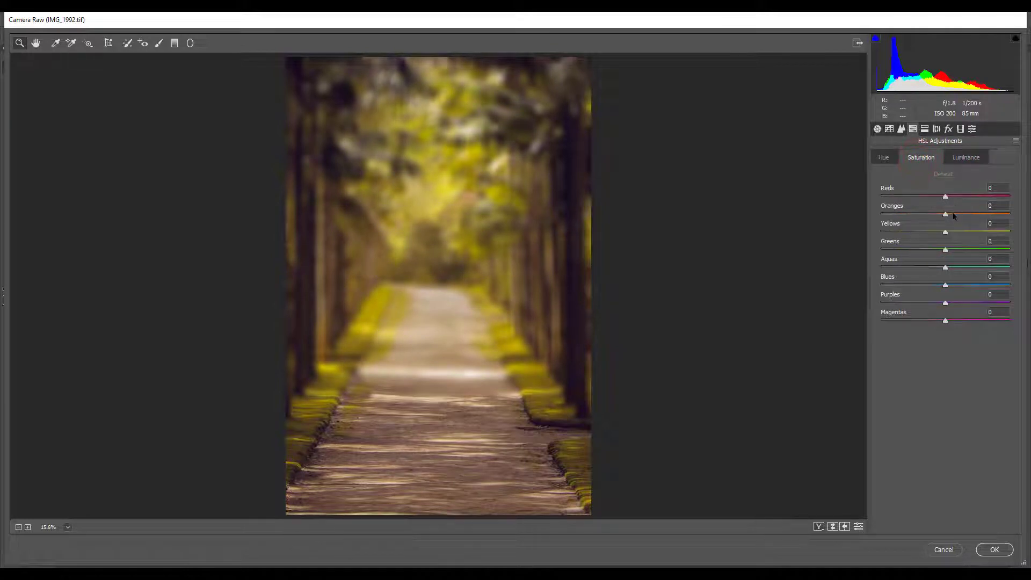
{"action": "left_click", "coordinate": [961, 129]}
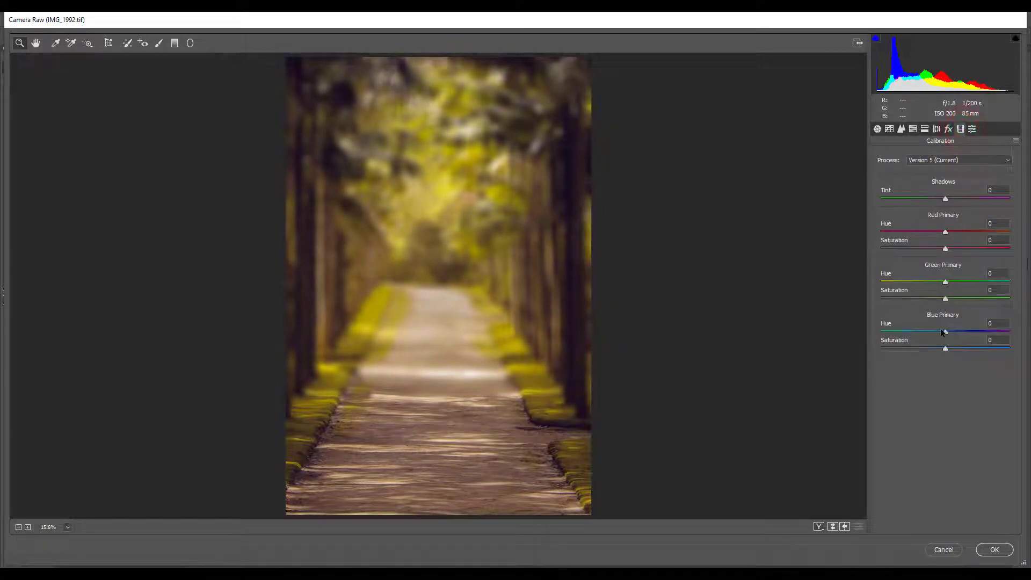
Step: Set Calibration: Blue Hue -6, Saturation -40, Red Hue -8, Saturation +3, with small green tweaks
{"action": "left_click_drag", "start_coordinate": [943, 333], "coordinate": [935, 332]}
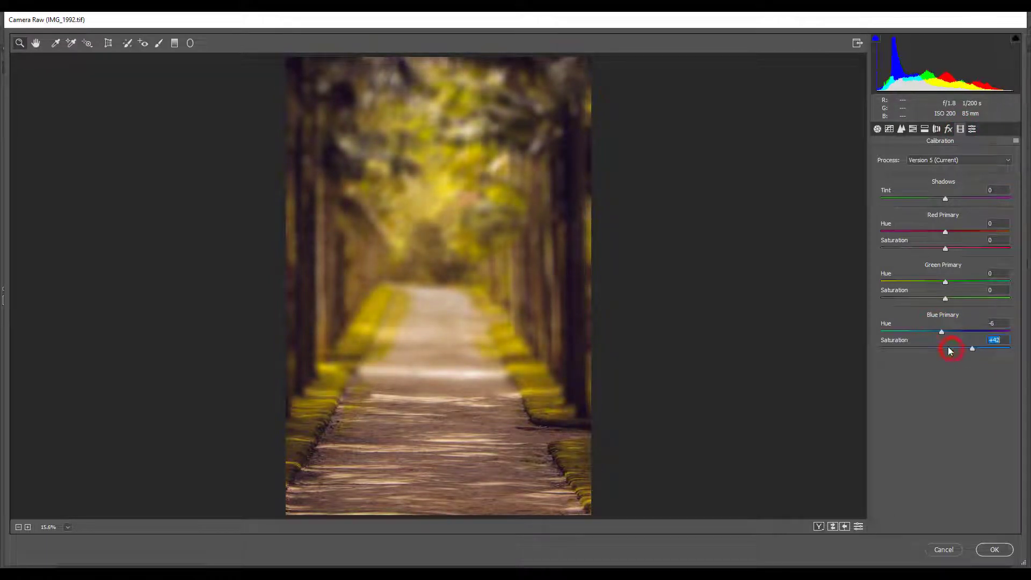
{"action": "left_click_drag", "start_coordinate": [953, 349], "coordinate": [912, 349]}
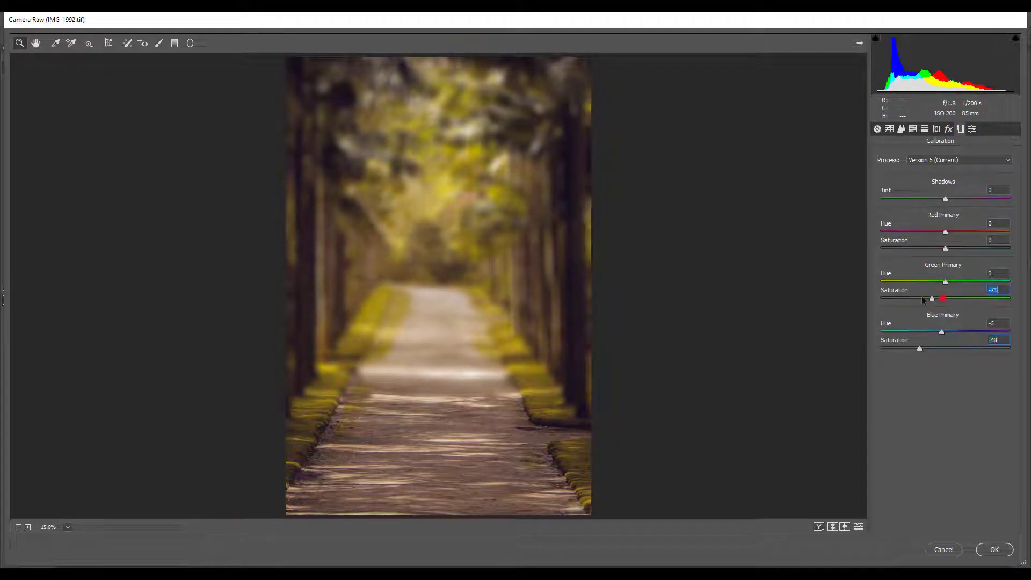
{"action": "left_click_drag", "start_coordinate": [924, 300], "coordinate": [968, 304]}
{"action": "left_click", "coordinate": [948, 284]}
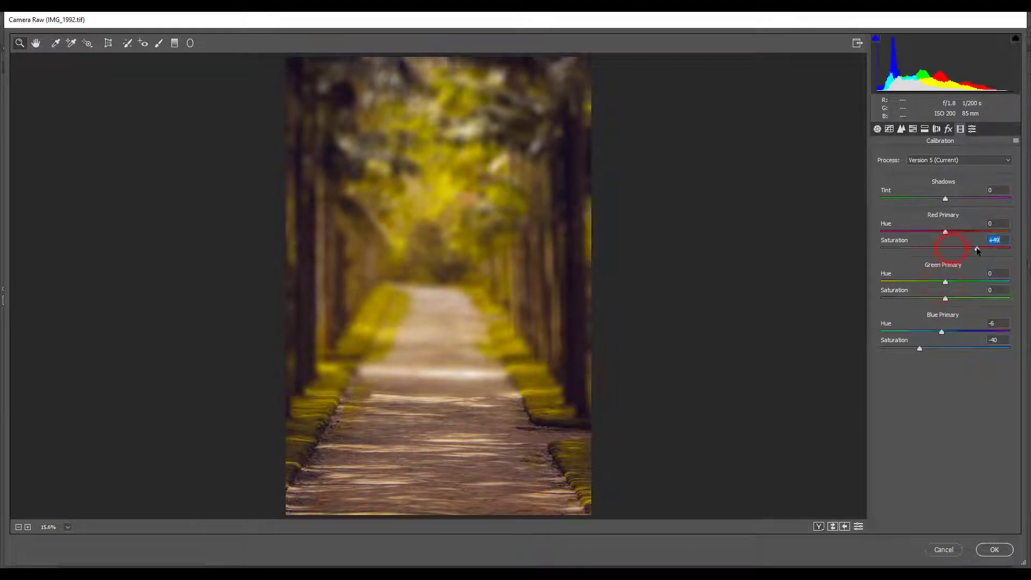
{"action": "mouse_move", "coordinate": [952, 248]}
{"action": "left_mouse_down"}
{"action": "mouse_move", "coordinate": [924, 249]}
{"action": "mouse_move", "coordinate": [952, 256]}
{"action": "mouse_move", "coordinate": [931, 237]}
{"action": "left_mouse_up"}
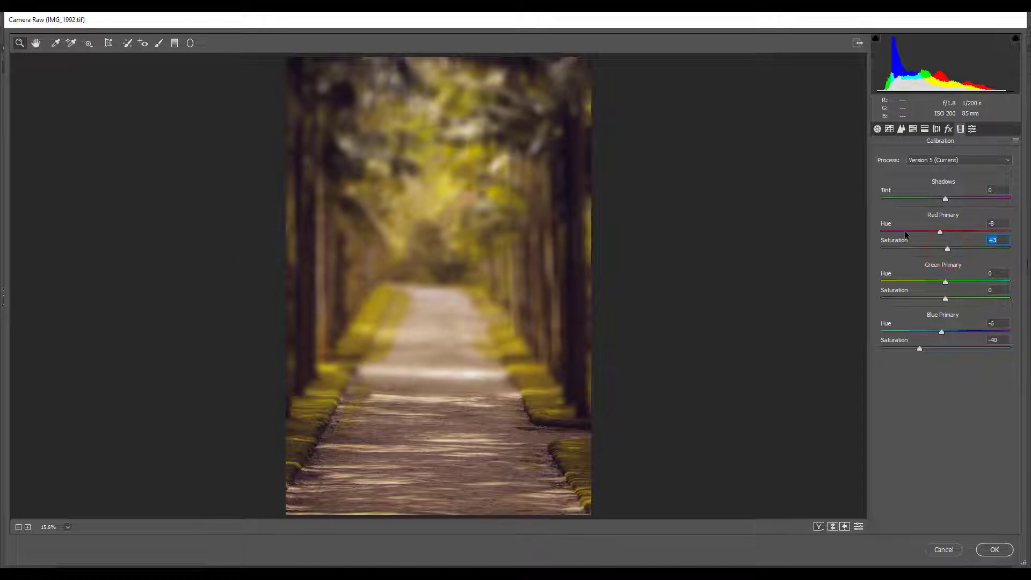
Step: Add a -12 vignette, tweak HSL hue and saturation (Greens +42, Oranges +16), and apply
{"action": "left_click", "coordinate": [948, 128]}
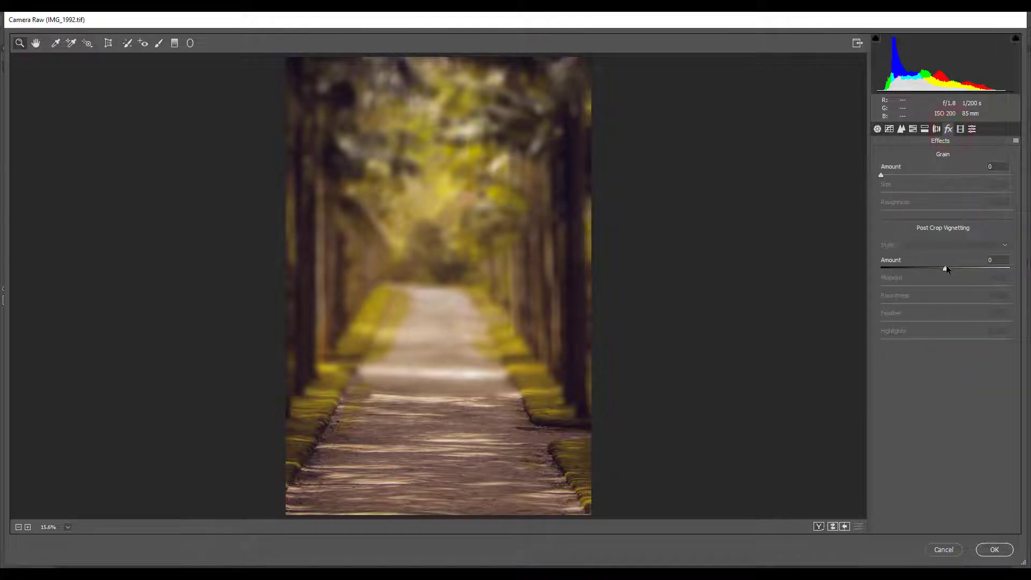
{"action": "left_click_drag", "start_coordinate": [946, 270], "coordinate": [938, 271]}
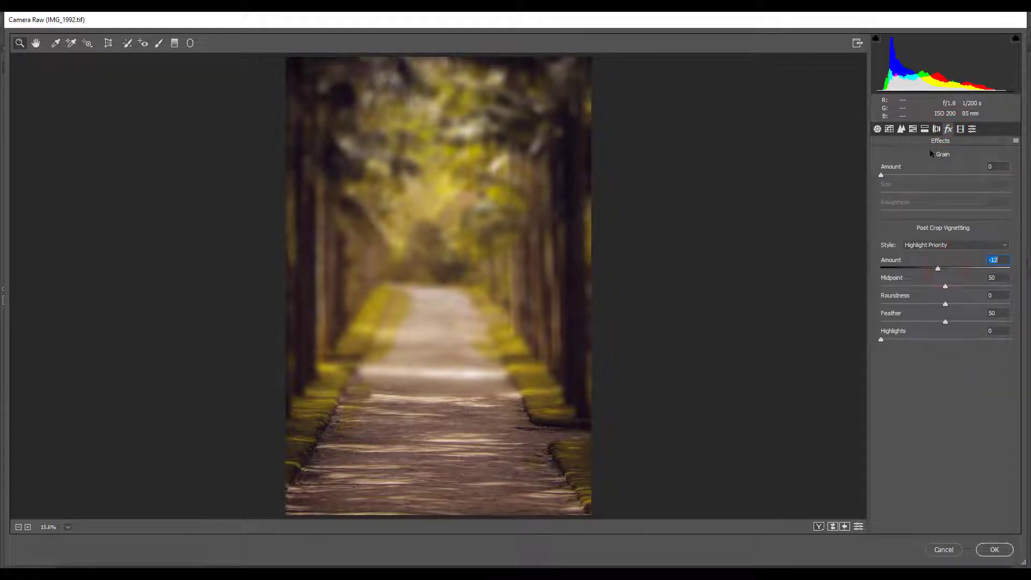
{"action": "left_click", "coordinate": [913, 129]}
{"action": "left_click", "coordinate": [878, 155]}
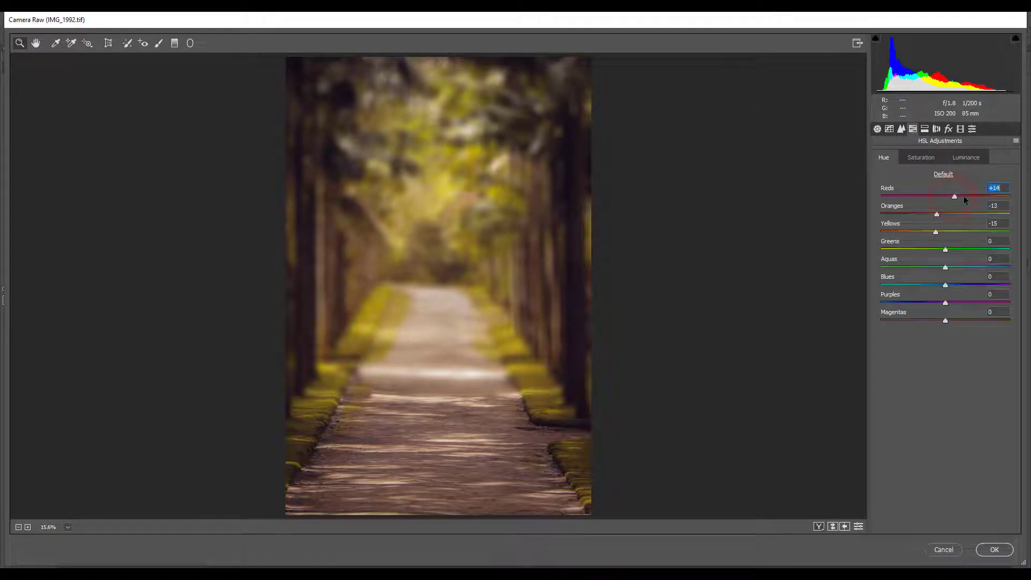
{"action": "left_click", "coordinate": [927, 160]}
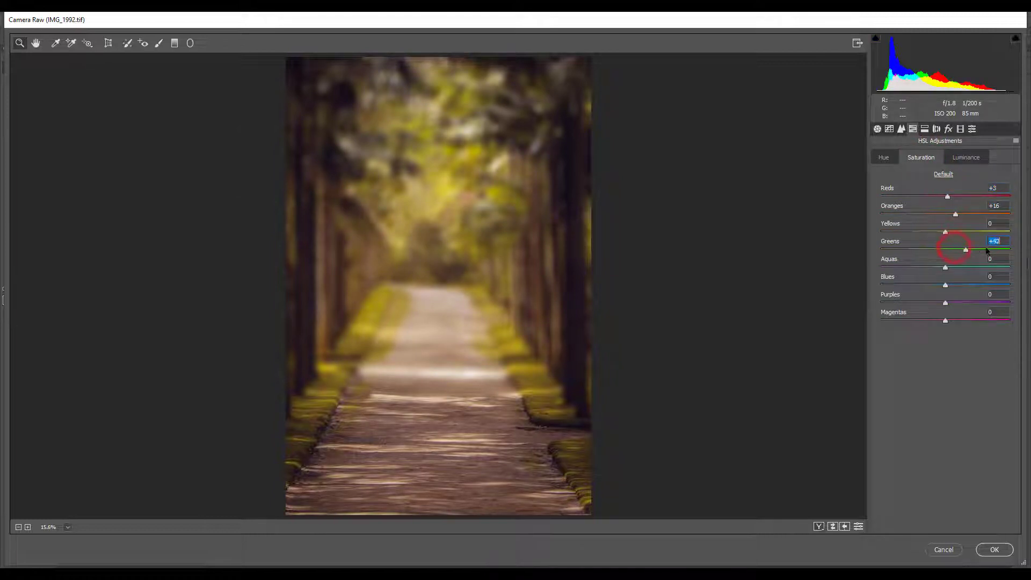
{"action": "left_click", "coordinate": [984, 548]}
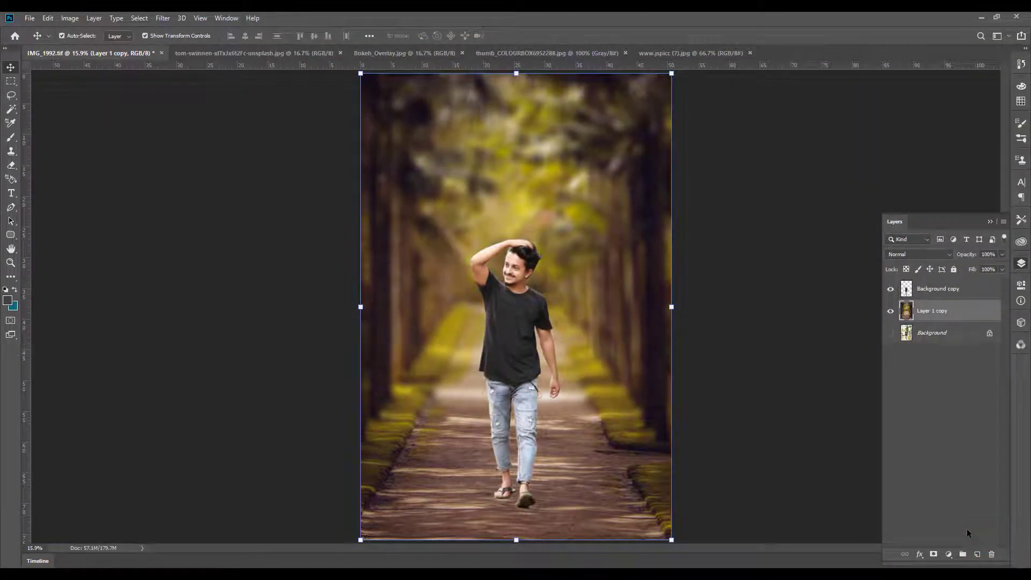
Step: Zoom in and pan over the man's shirt, jeans and face to inspect the composite
{"action": "left_click", "coordinate": [767, 453]}
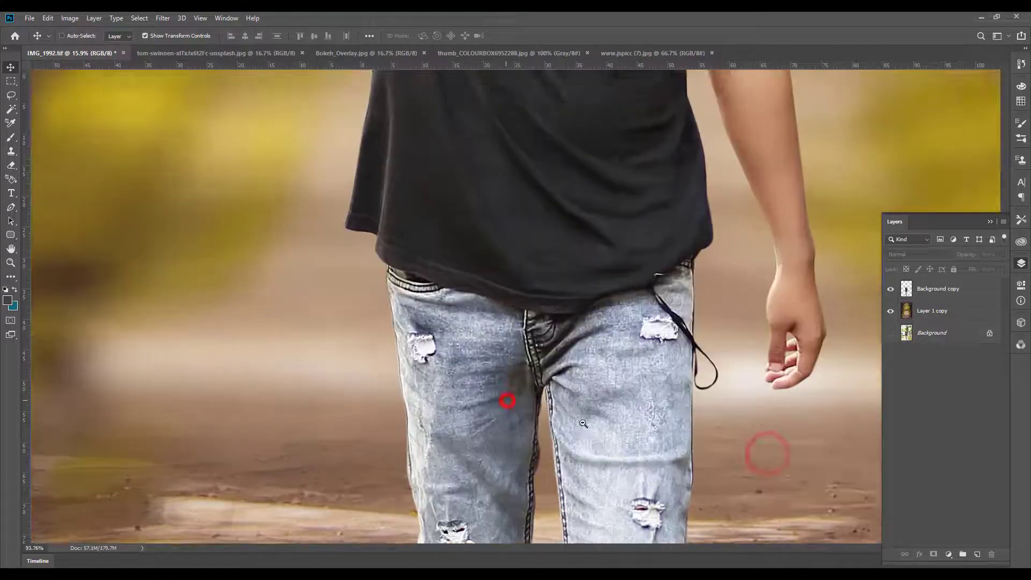
{"action": "mouse_move", "coordinate": [507, 403]}
{"action": "left_mouse_down"}
{"action": "mouse_move", "coordinate": [549, 387]}
{"action": "mouse_move", "coordinate": [559, 510]}
{"action": "left_mouse_up"}
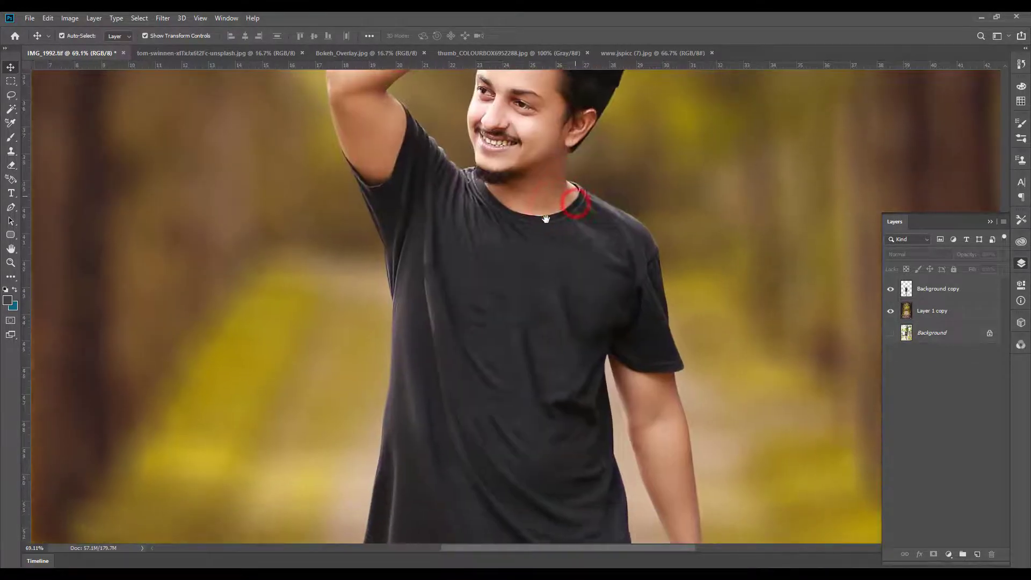
{"action": "left_click_drag", "start_coordinate": [542, 230], "coordinate": [533, 398]}
{"action": "key", "text": "ctrl+0"}
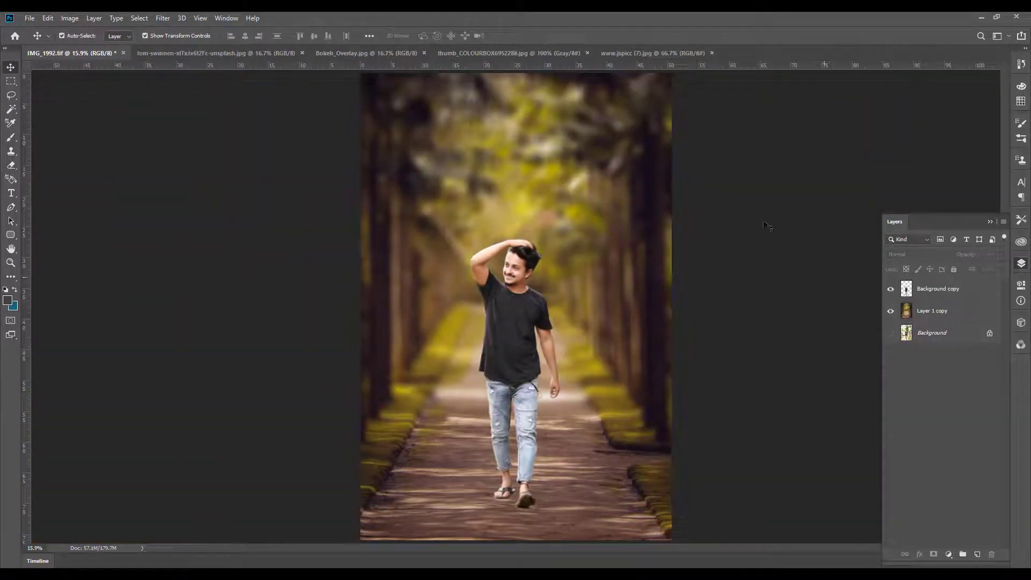
Step: Close the palm-alley source photo
{"action": "left_click", "coordinate": [219, 50]}
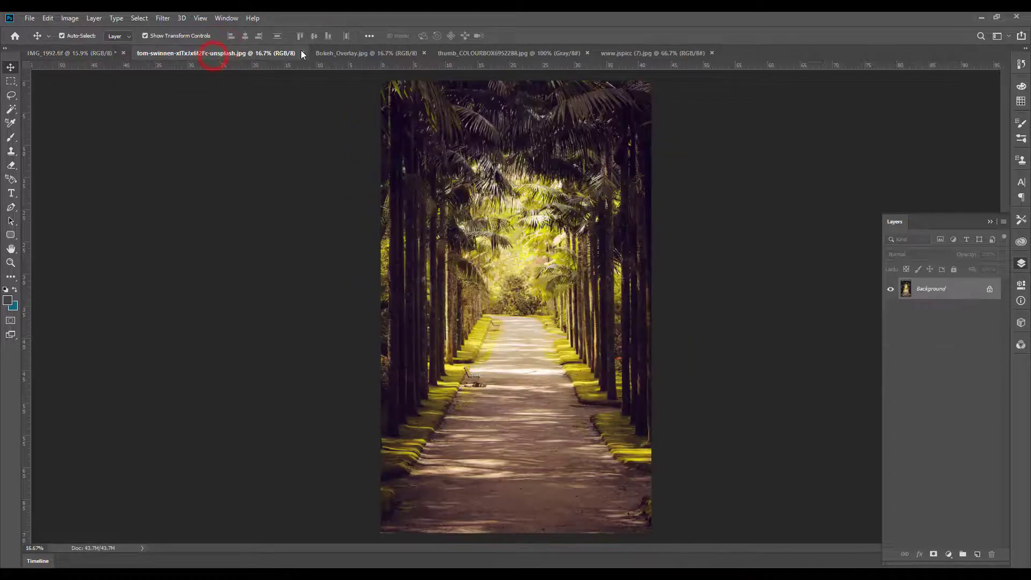
{"action": "left_click", "coordinate": [302, 52]}
{"action": "left_click", "coordinate": [225, 53]}
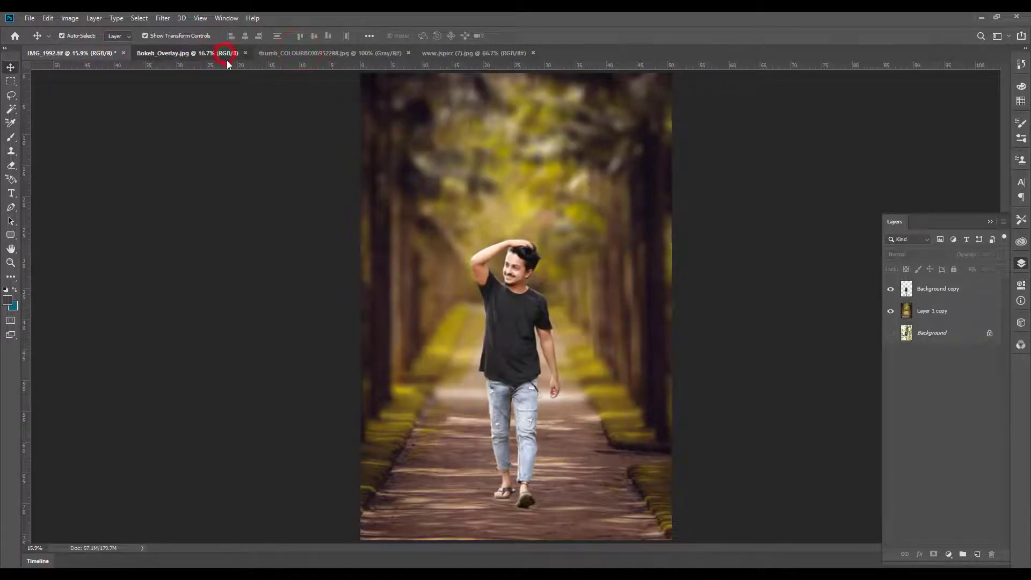
Step: Rotate the bokeh overlay layer 180° with Free Transform
{"action": "left_click_drag", "start_coordinate": [516, 294], "coordinate": [531, 231]}
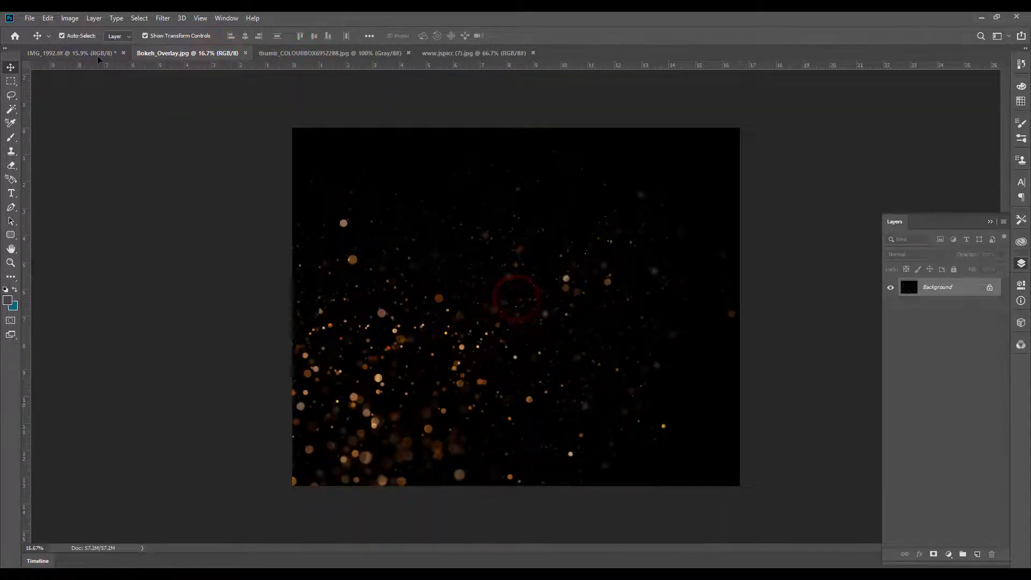
{"action": "key", "text": "ctrl+t"}
{"action": "key", "text": "ctrl+0"}
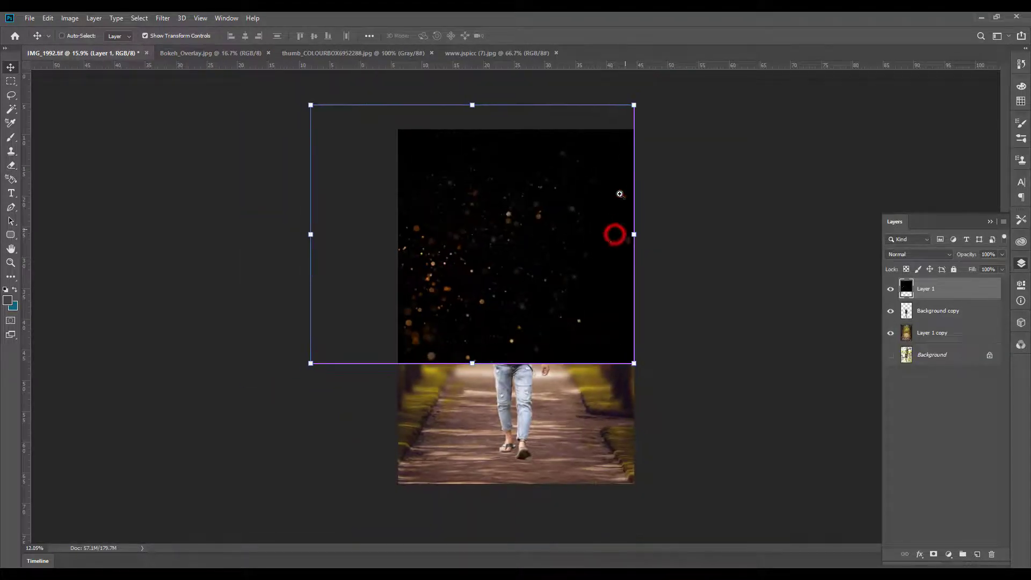
{"action": "left_click_drag", "start_coordinate": [609, 233], "coordinate": [651, 108]}
{"action": "left_click", "coordinate": [508, 199]}
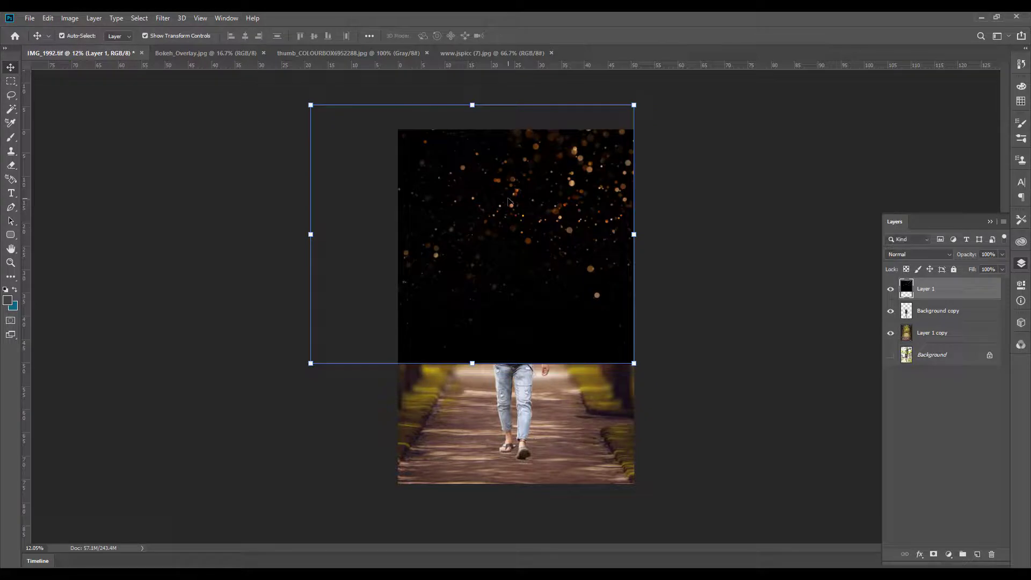
Step: Set the bokeh layer to Screen, move it below the cut-out man and nudge it into place
{"action": "left_click", "coordinate": [920, 254]}
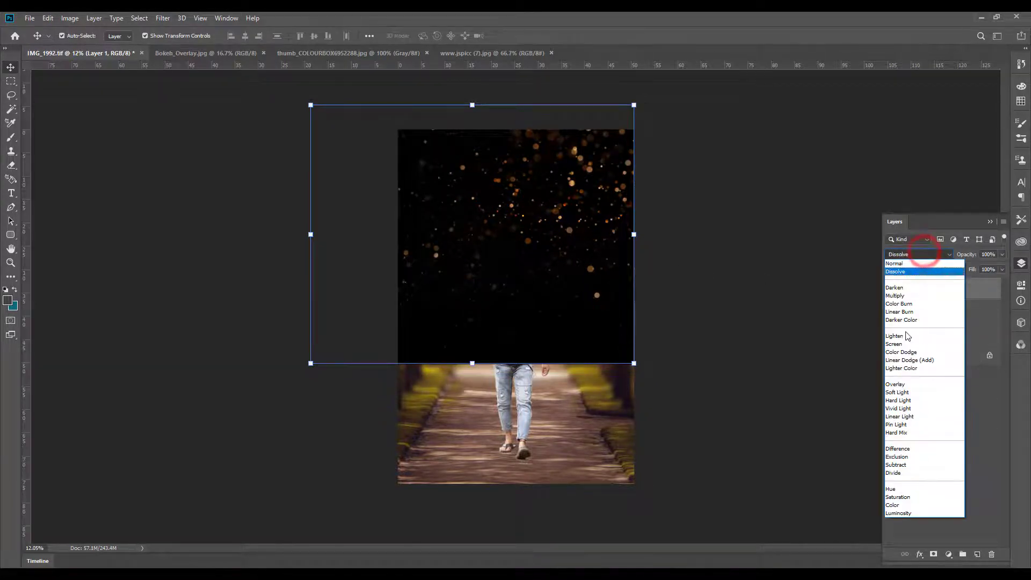
{"action": "left_click", "coordinate": [902, 340]}
{"action": "left_click_drag", "start_coordinate": [572, 202], "coordinate": [590, 208]}
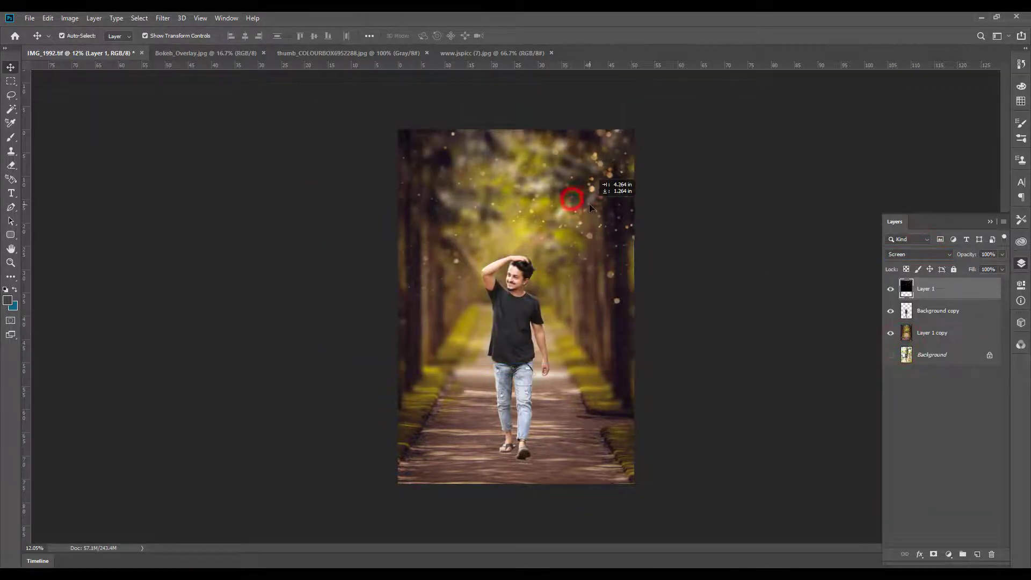
{"action": "key", "text": "ctrl+bracketleft"}
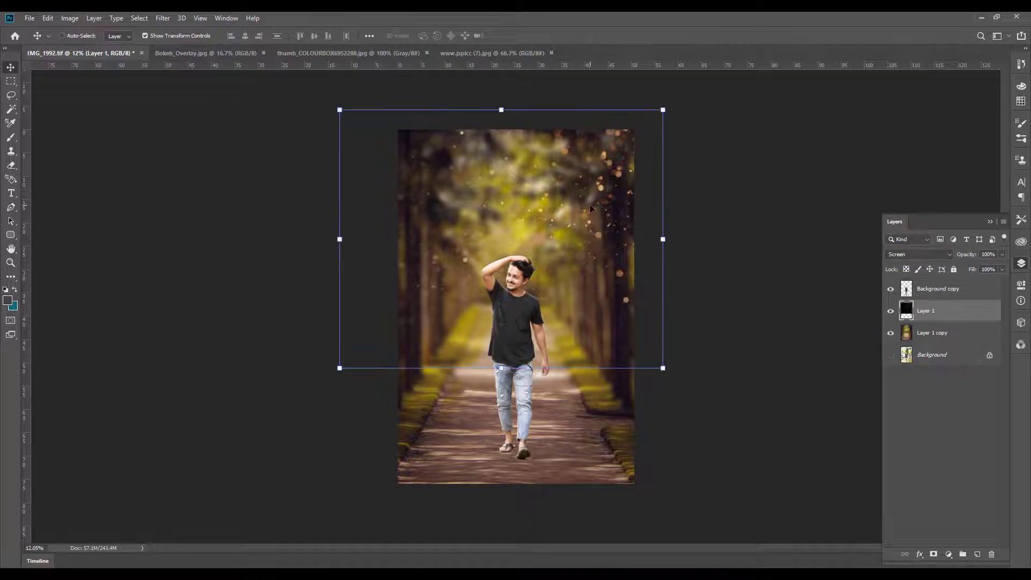
{"action": "mouse_move", "coordinate": [554, 257]}
{"action": "left_mouse_down"}
{"action": "mouse_move", "coordinate": [584, 297]}
{"action": "mouse_move", "coordinate": [407, 159]}
{"action": "left_mouse_up"}
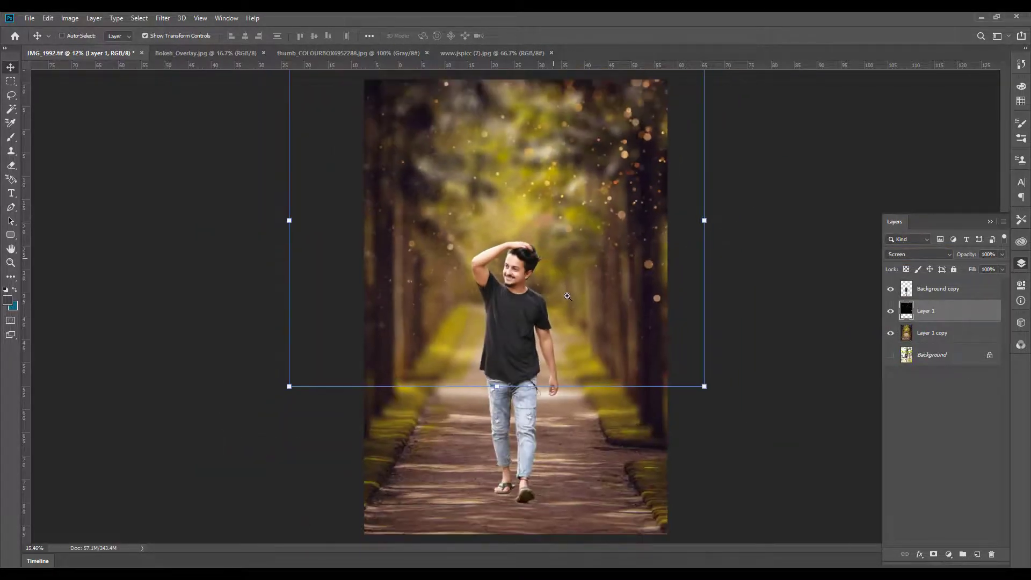
{"action": "left_click_drag", "start_coordinate": [572, 200], "coordinate": [584, 200]}
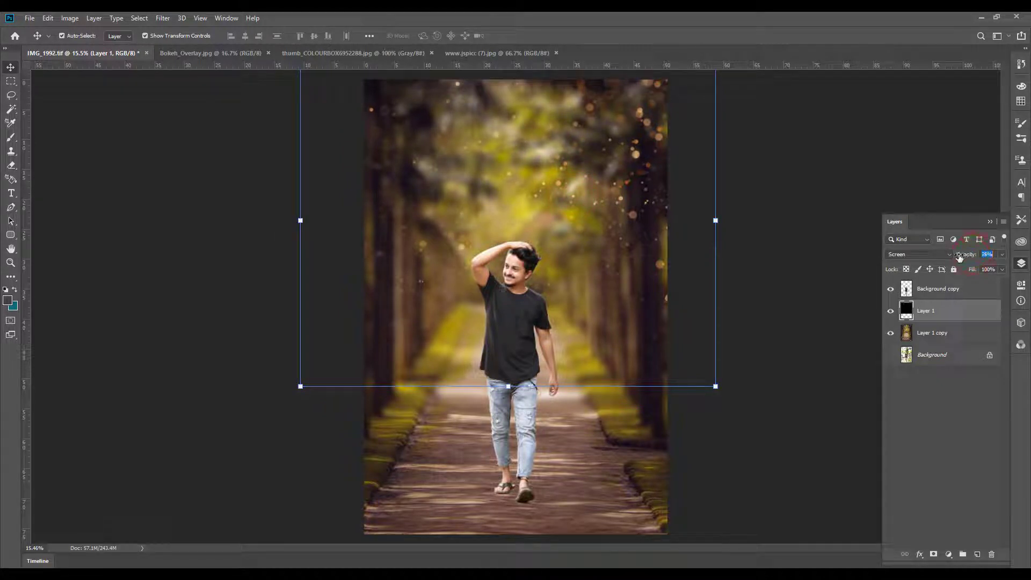
{"action": "left_click_drag", "start_coordinate": [600, 171], "coordinate": [603, 169]}
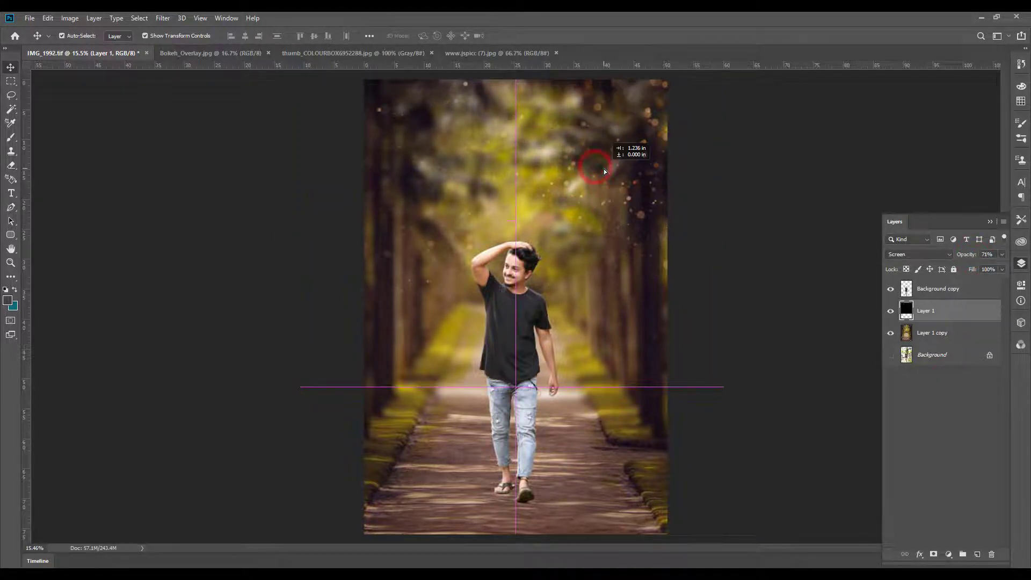
{"action": "key", "text": "c"}
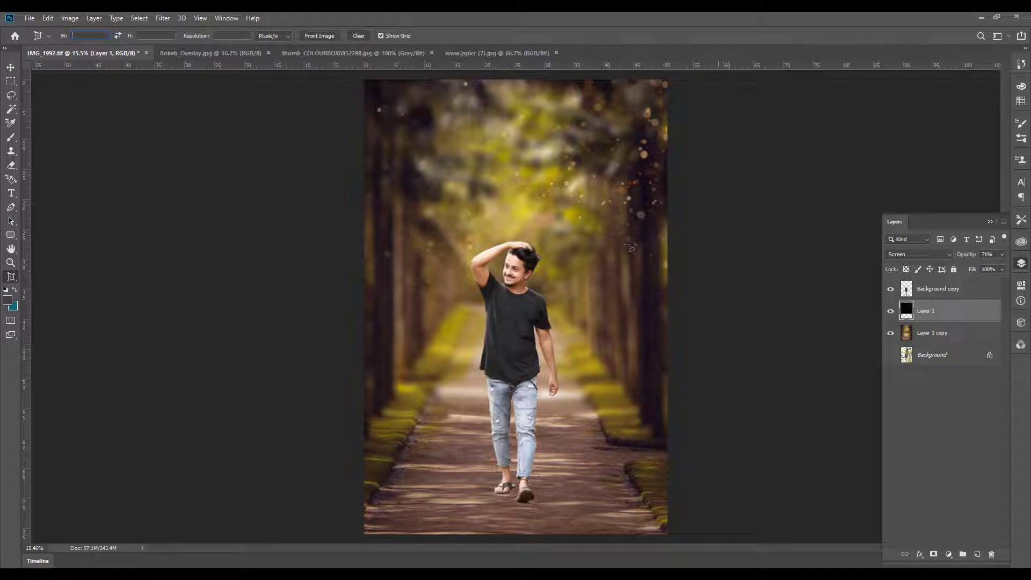
Step: Pick the regular Crop tool, cancel the crop, deselect the bokeh layer and zoom out
{"action": "left_click", "coordinate": [12, 279]}
{"action": "left_click", "coordinate": [46, 297]}
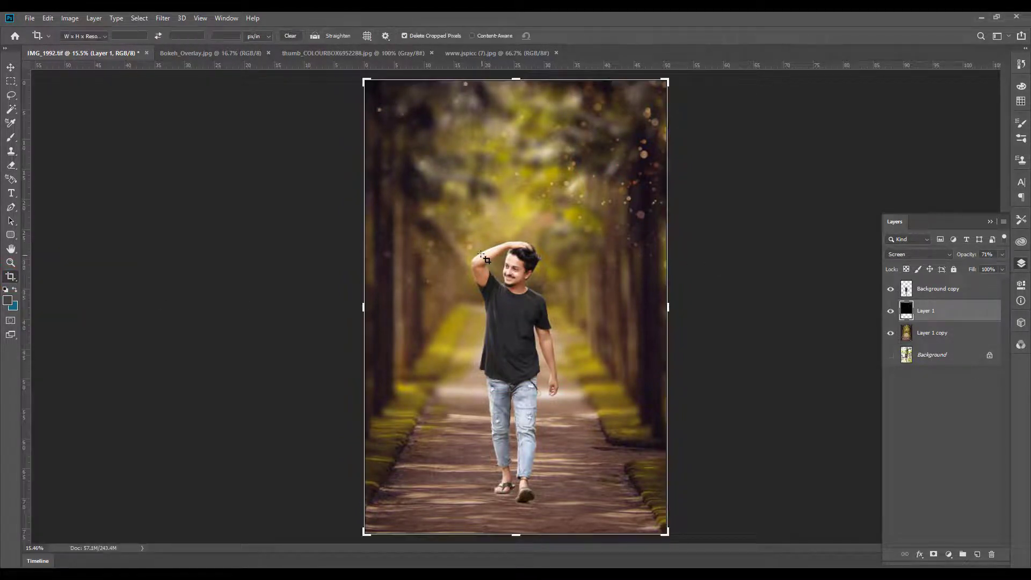
{"action": "key", "text": "Escape"}
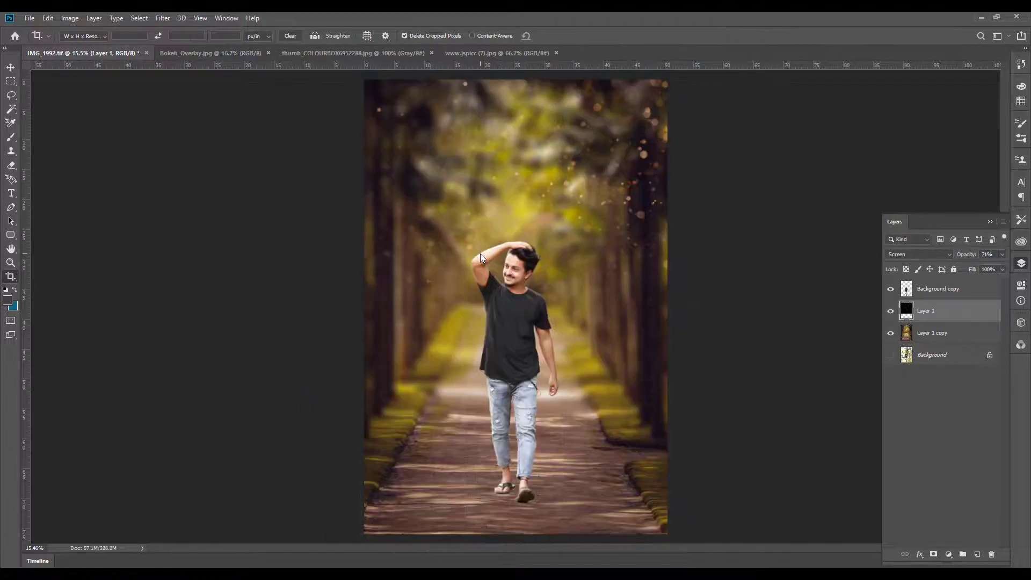
{"action": "key", "text": "v"}
{"action": "left_click", "coordinate": [61, 36]}
{"action": "left_click", "coordinate": [750, 263]}
{"action": "key", "text": "ctrl+minus"}
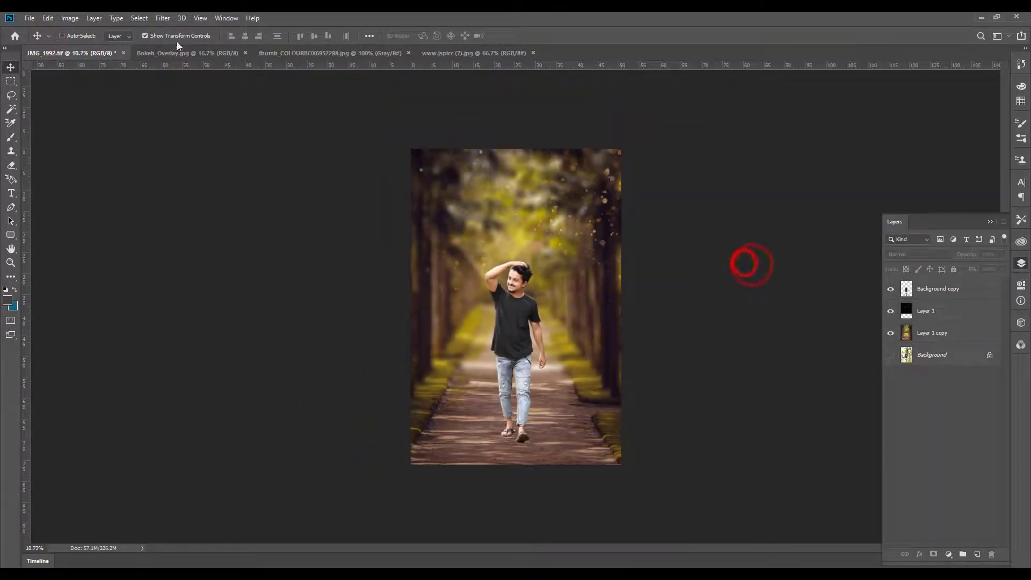
Step: Close the Bokeh_Overlay source file and switch to the light-rays image
{"action": "left_click", "coordinate": [220, 56]}
{"action": "key", "text": "ctrl+w"}
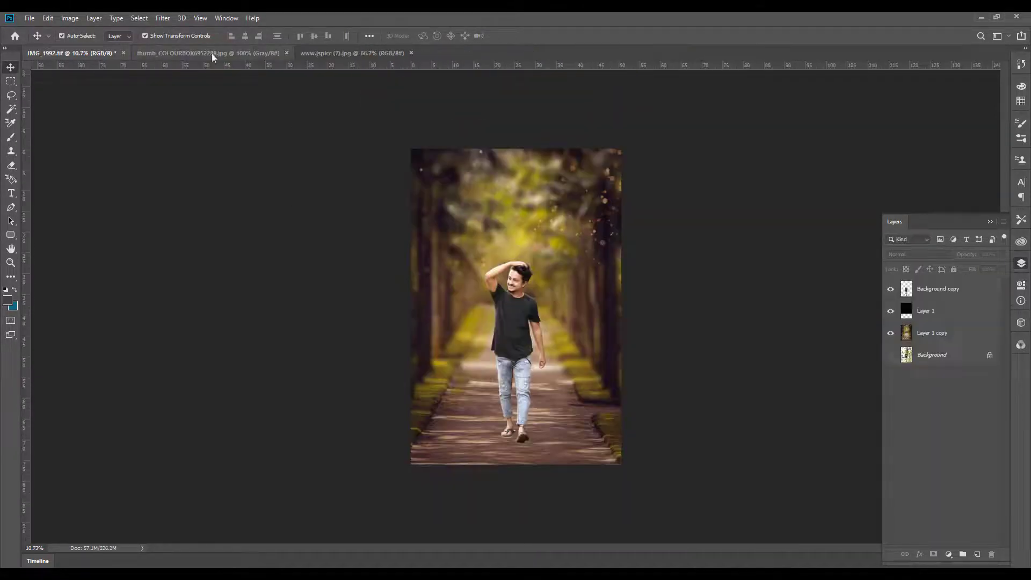
{"action": "left_click", "coordinate": [207, 53]}
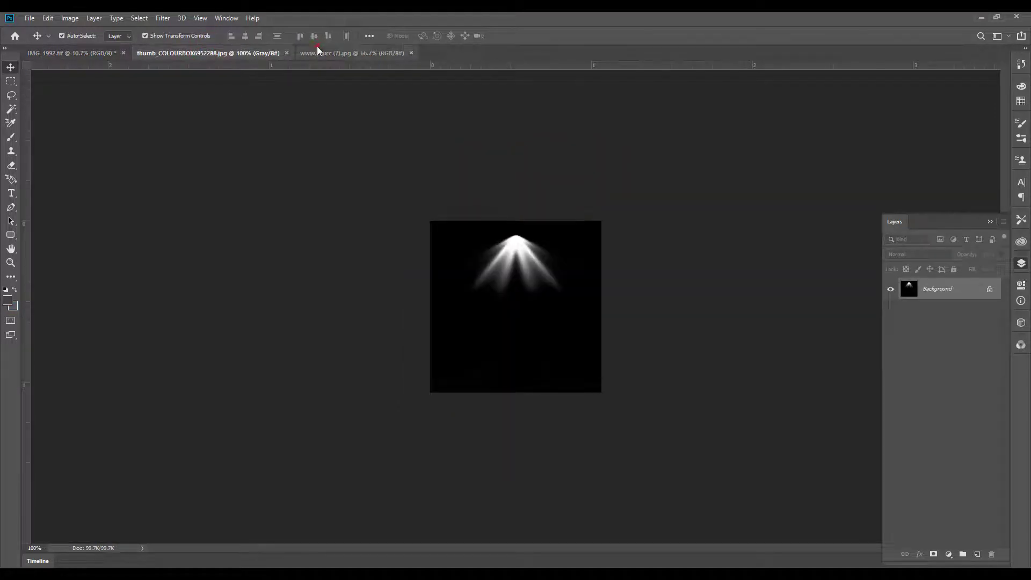
Step: Drag the orange glow into IMG_1992 as a new layer and set it to Screen
{"action": "left_click_drag", "start_coordinate": [530, 263], "coordinate": [377, 114]}
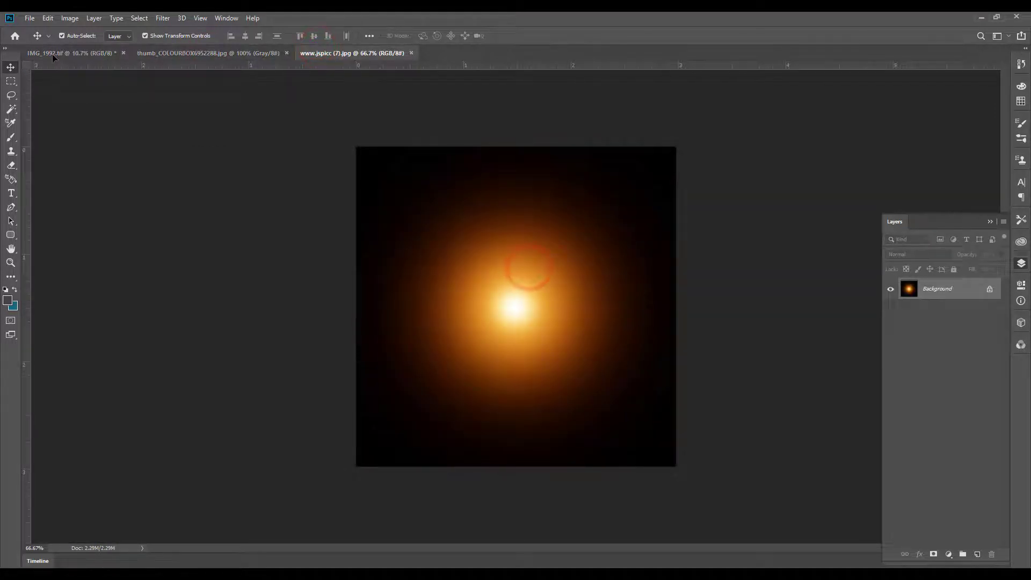
{"action": "left_click_drag", "start_coordinate": [532, 139], "coordinate": [531, 139]}
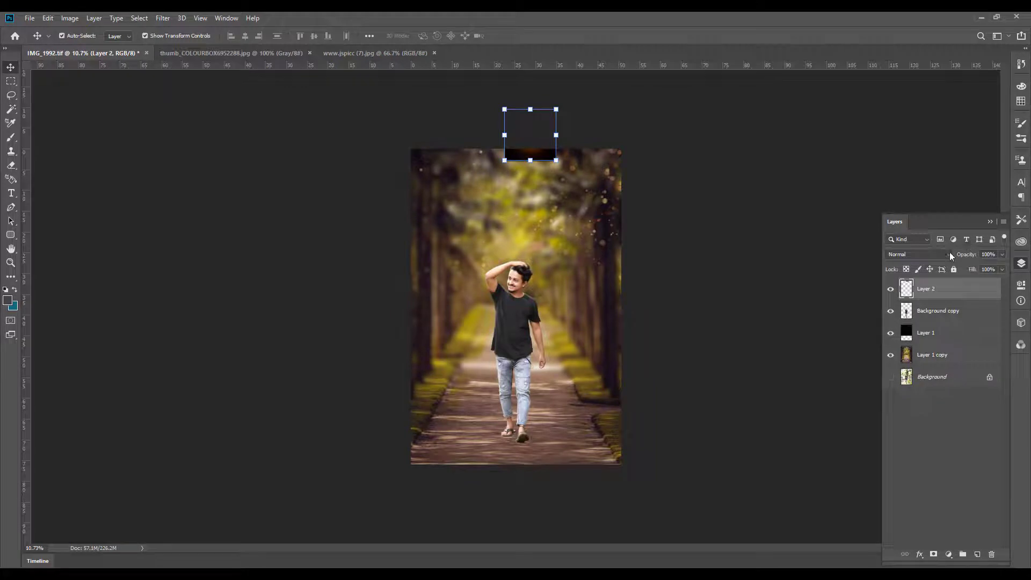
{"action": "left_click", "coordinate": [948, 255]}
{"action": "left_click", "coordinate": [898, 344]}
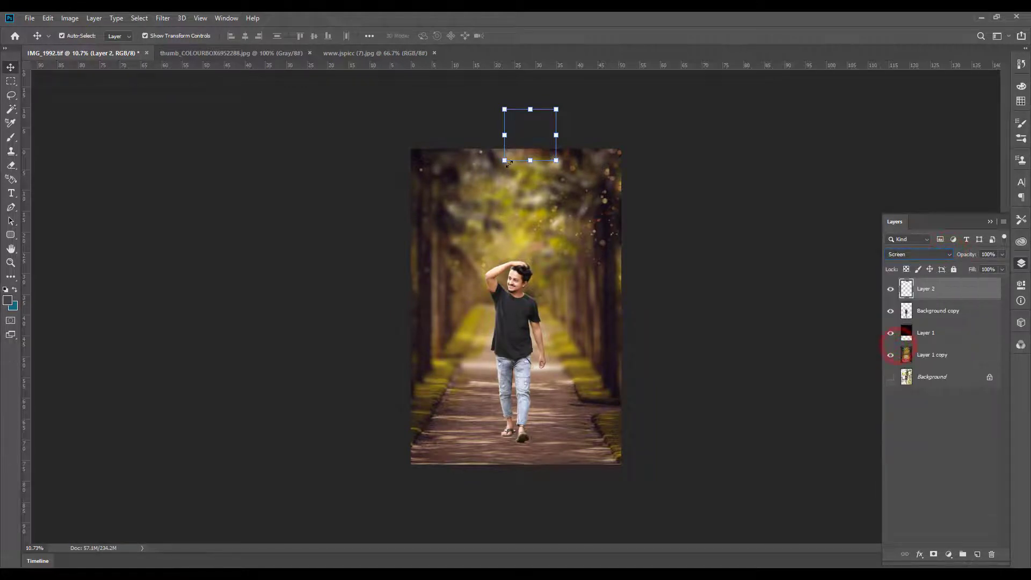
Step: Scale the glow over the photo's top, stretched down toward the man's waist and centred
{"action": "left_click_drag", "start_coordinate": [505, 161], "coordinate": [445, 220]}
{"action": "left_click_drag", "start_coordinate": [557, 217], "coordinate": [604, 265]}
{"action": "left_click_drag", "start_coordinate": [500, 166], "coordinate": [528, 133]}
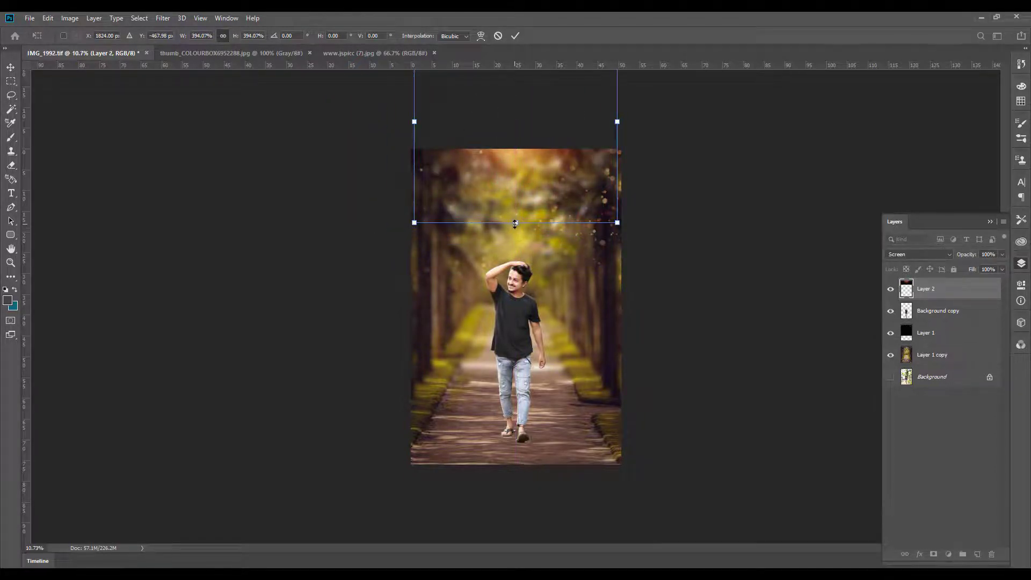
{"action": "left_click_drag", "start_coordinate": [515, 223], "coordinate": [515, 353]}
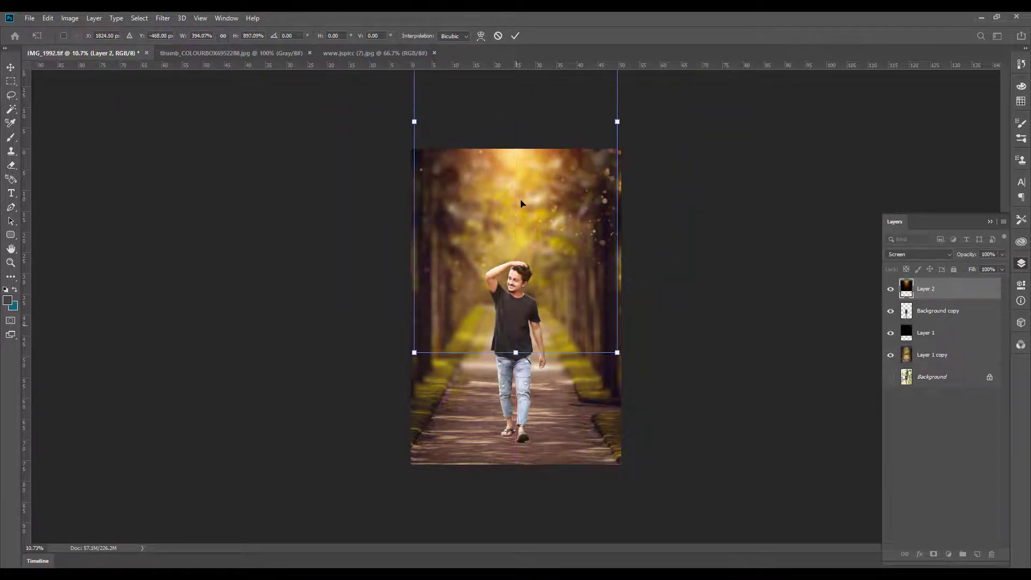
{"action": "left_click_drag", "start_coordinate": [521, 203], "coordinate": [528, 201]}
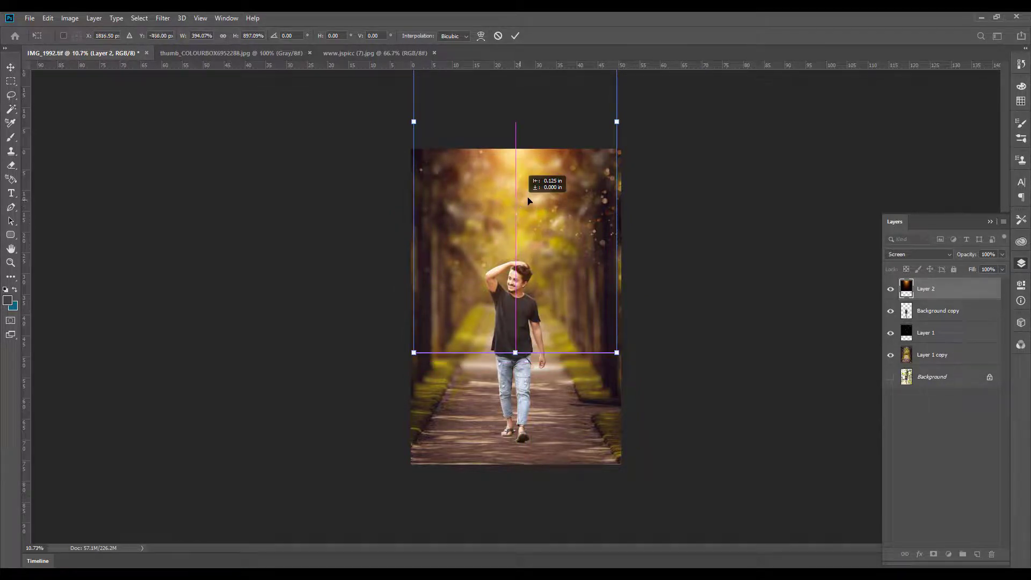
{"action": "left_click_drag", "start_coordinate": [528, 201], "coordinate": [525, 197]}
{"action": "double_click", "coordinate": [524, 196]}
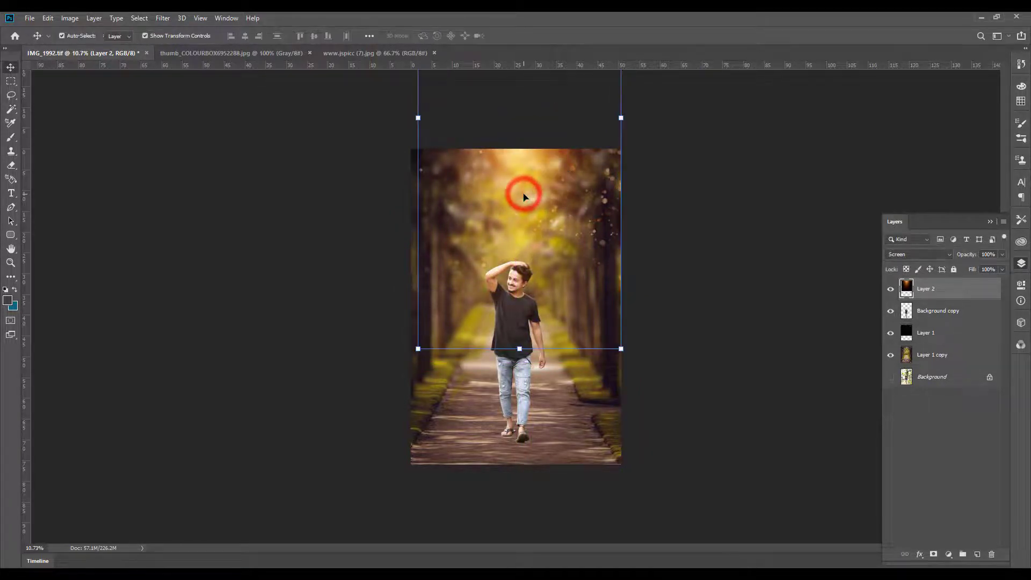
{"action": "key", "text": "shift+Left"}
{"action": "key", "text": "shift+Left"}
{"action": "key", "text": "shift+Left"}
{"action": "key", "text": "shift+Left"}
{"action": "key", "text": "shift+Left"}
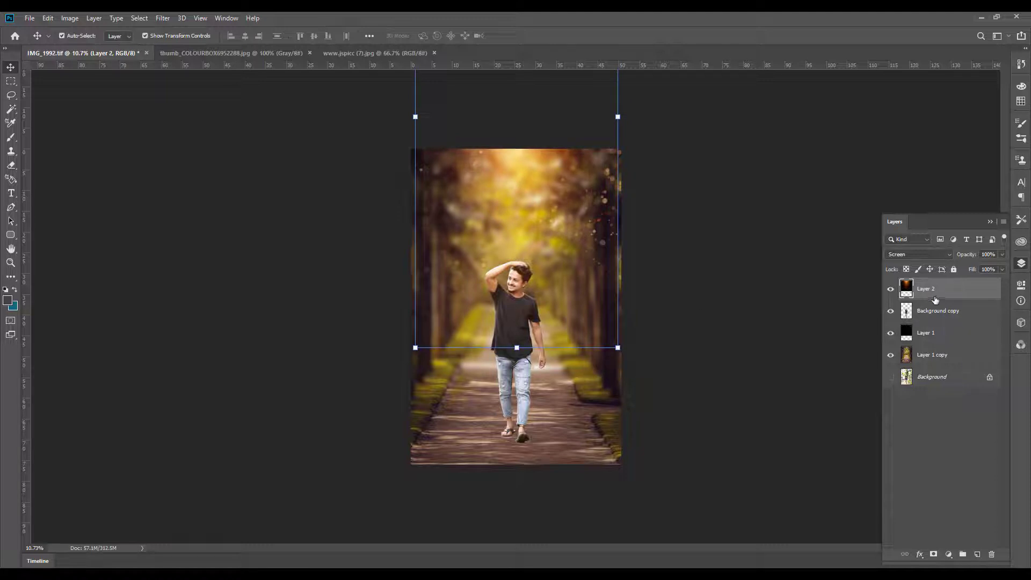
Step: Keep the glow as the top layer, review the framing, and bring up the light-rays image
{"action": "left_click_drag", "start_coordinate": [935, 300], "coordinate": [934, 344]}
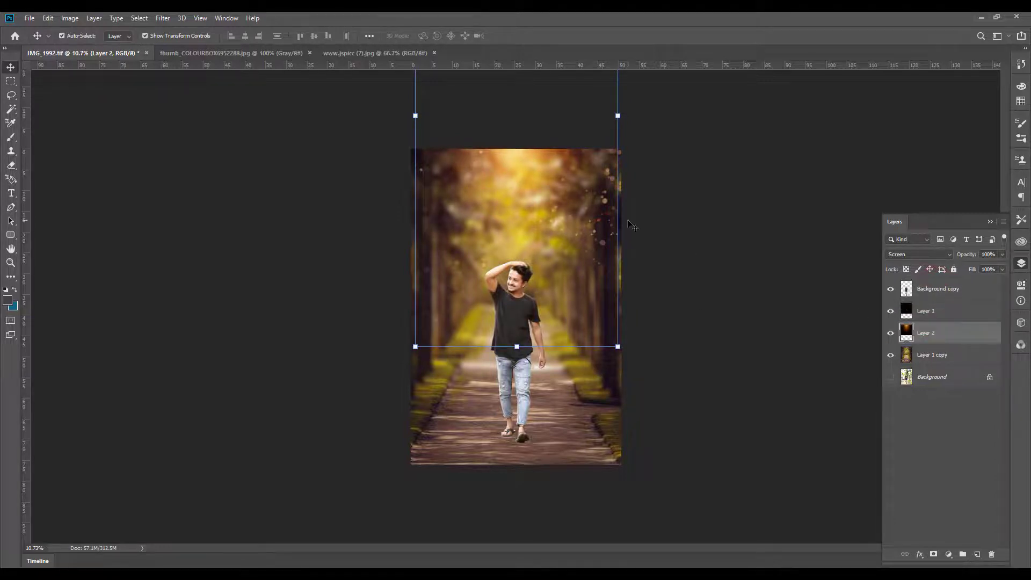
{"action": "left_click_drag", "start_coordinate": [518, 230], "coordinate": [684, 286]}
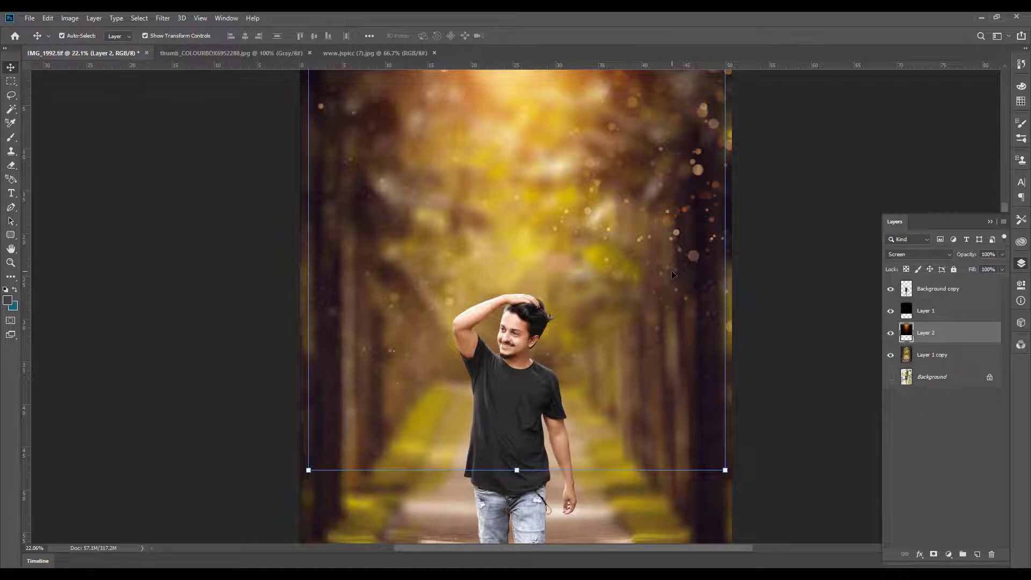
{"action": "key", "text": "ctrl+bracketright"}
{"action": "key", "text": "ctrl+bracketright"}
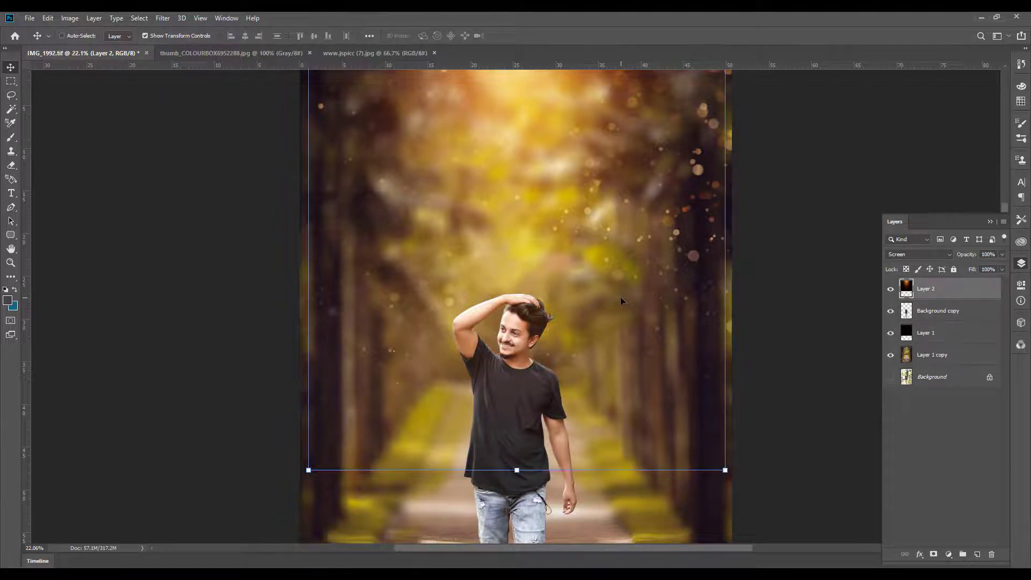
{"action": "scroll", "coordinate": [620, 296], "scroll_direction": "down", "scroll_amount": 5}
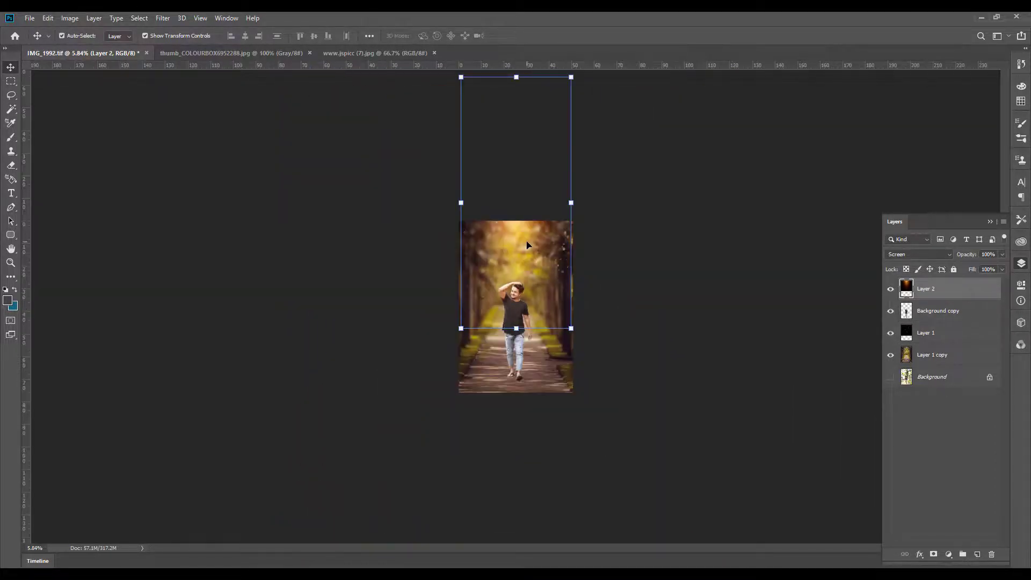
{"action": "key", "text": "c"}
{"action": "key", "text": "v"}
{"action": "key", "text": "ctrl+0"}
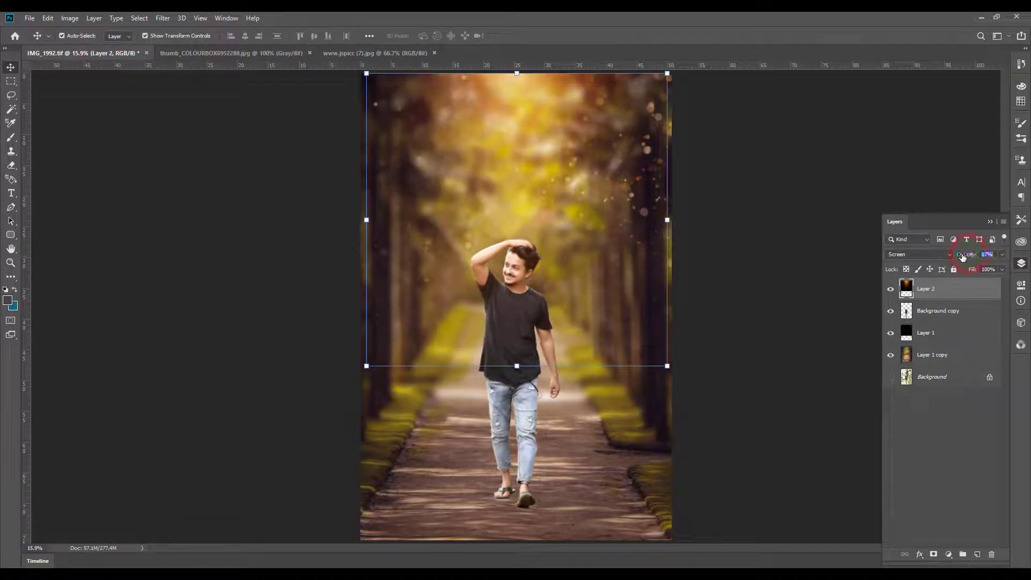
{"action": "left_click", "coordinate": [721, 225]}
{"action": "left_click", "coordinate": [545, 224]}
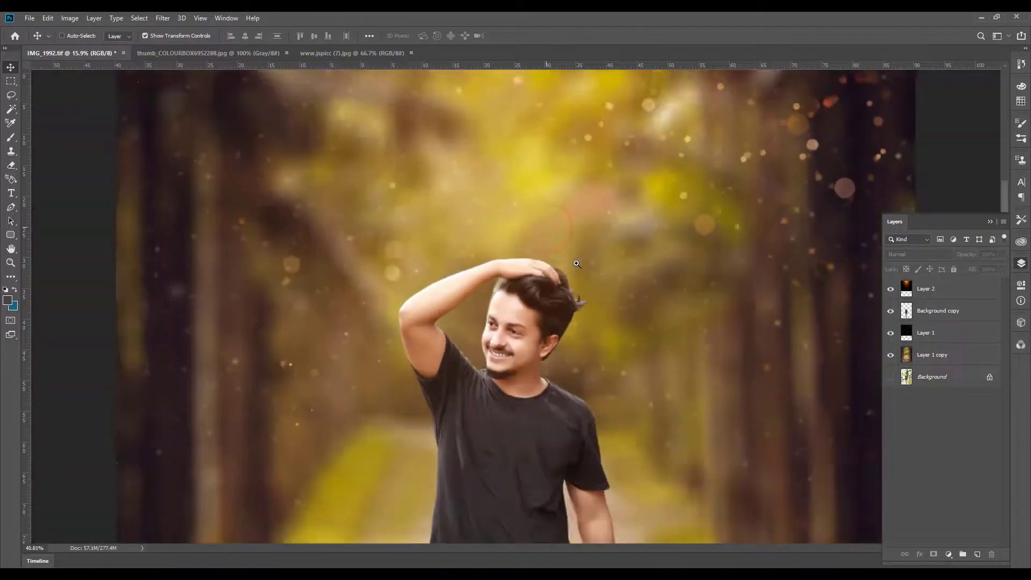
{"action": "left_click_drag", "start_coordinate": [576, 263], "coordinate": [172, 59]}
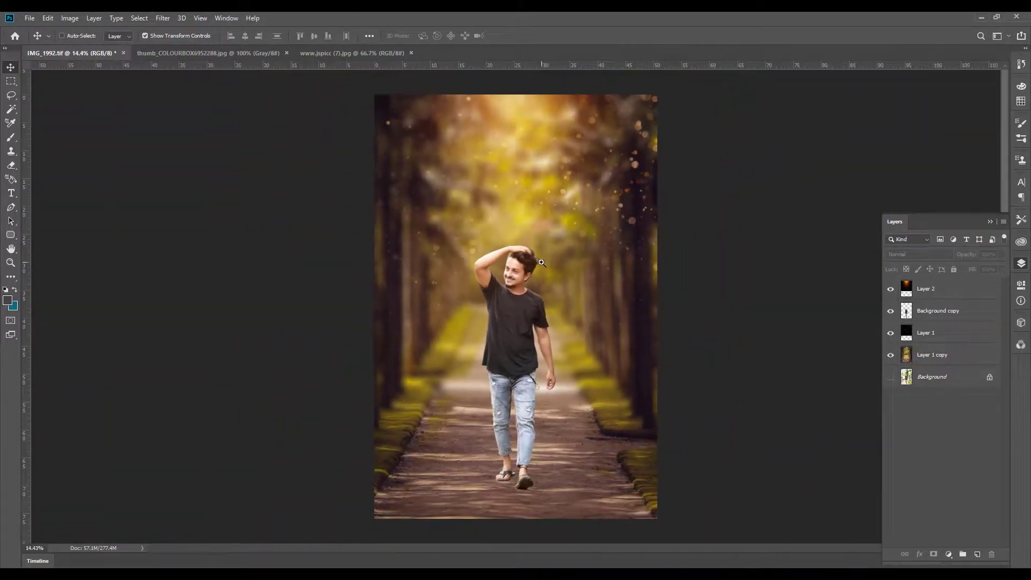
{"action": "left_click", "coordinate": [172, 59]}
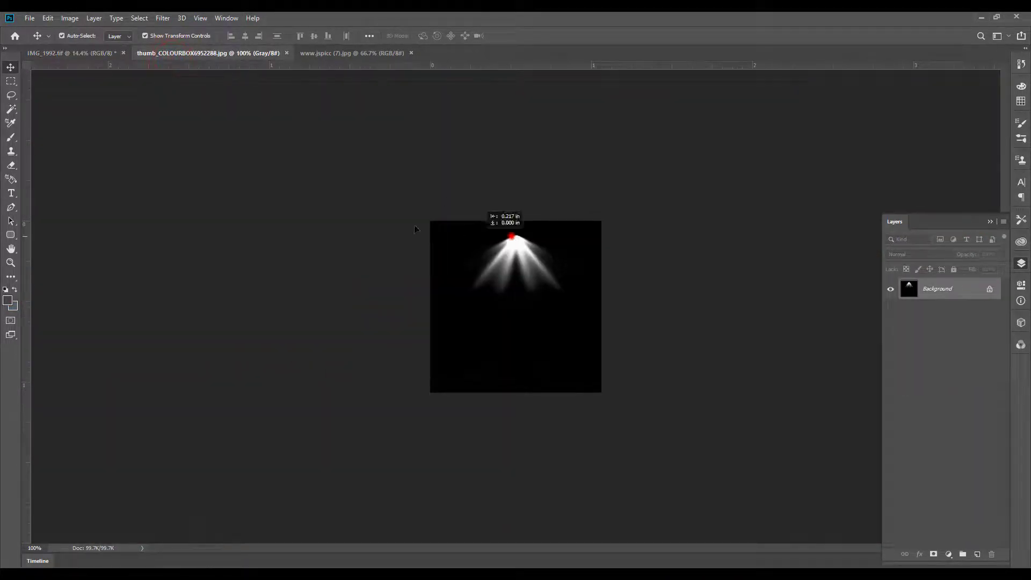
Step: Bring the light rays into the composition as Layer 3 and set it to Screen blend mode
{"action": "mouse_move", "coordinate": [511, 236]}
{"action": "left_mouse_down"}
{"action": "mouse_move", "coordinate": [34, 57]}
{"action": "mouse_move", "coordinate": [413, 134]}
{"action": "left_mouse_up"}
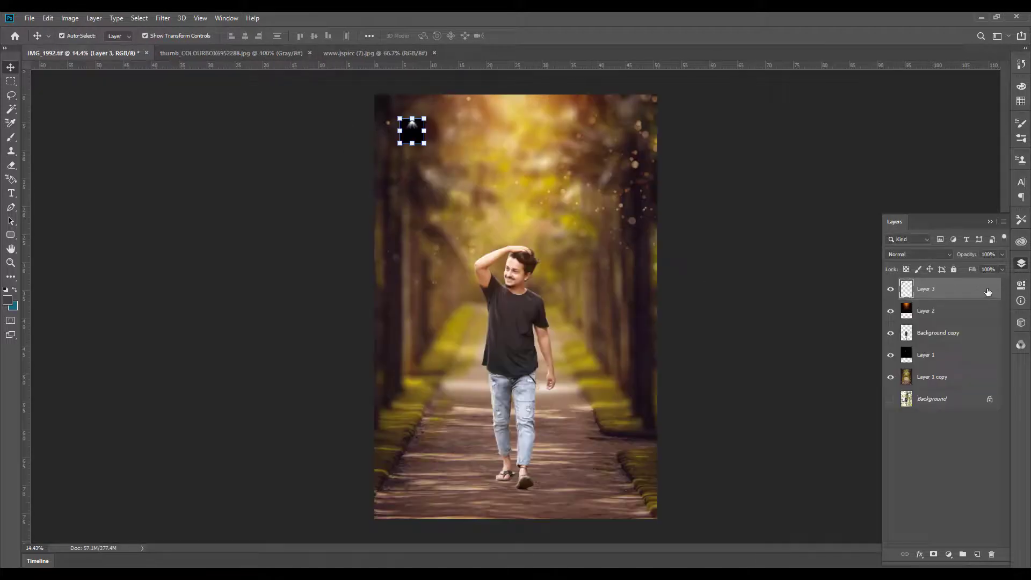
{"action": "left_click", "coordinate": [921, 260]}
{"action": "left_click", "coordinate": [913, 342]}
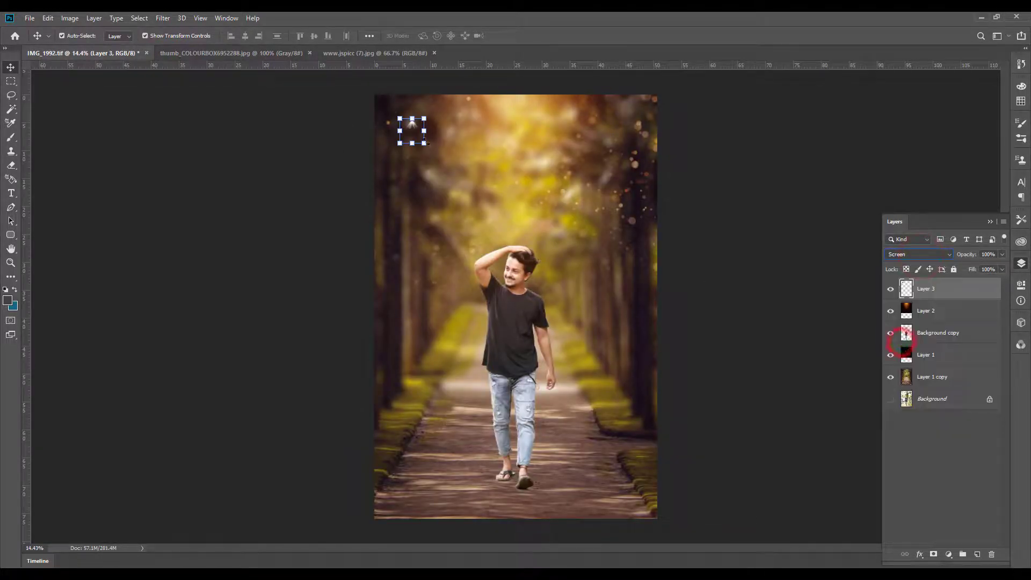
Step: Enlarge the light rays over the upper image, then undo that transform
{"action": "mouse_move", "coordinate": [450, 195]}
{"action": "left_mouse_down"}
{"action": "mouse_move", "coordinate": [537, 161]}
{"action": "mouse_move", "coordinate": [593, 261]}
{"action": "left_mouse_up"}
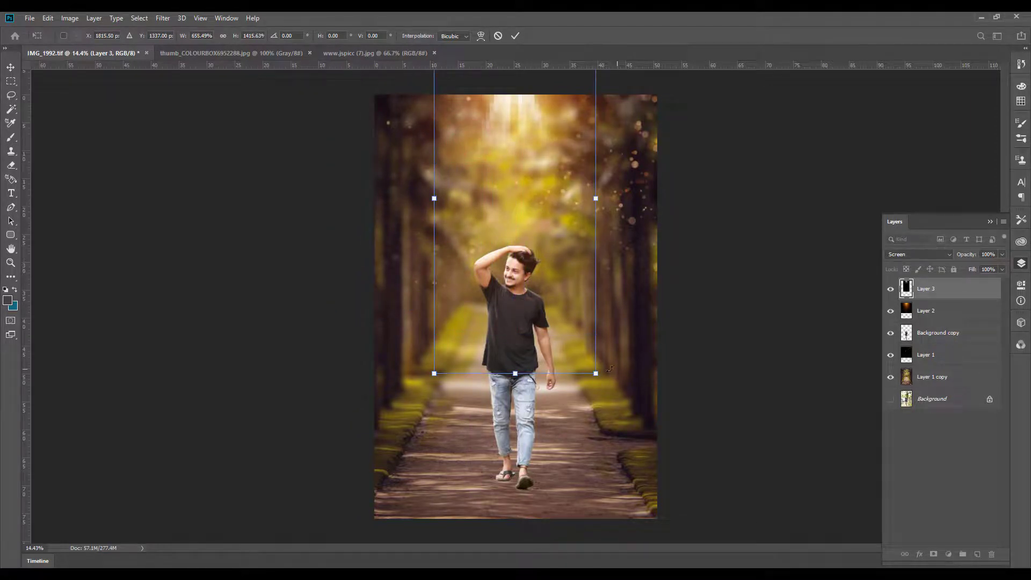
{"action": "left_click_drag", "start_coordinate": [598, 374], "coordinate": [666, 523]}
{"action": "key", "text": "ctrl+minus"}
{"action": "left_click_drag", "start_coordinate": [523, 221], "coordinate": [524, 257]}
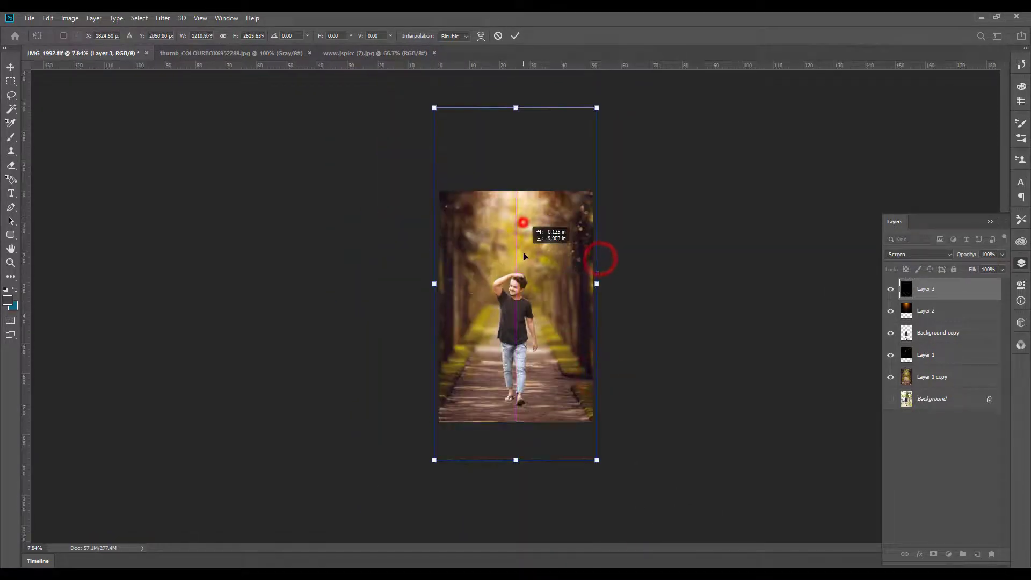
{"action": "double_click", "coordinate": [524, 257]}
{"action": "key", "text": "ctrl+z"}
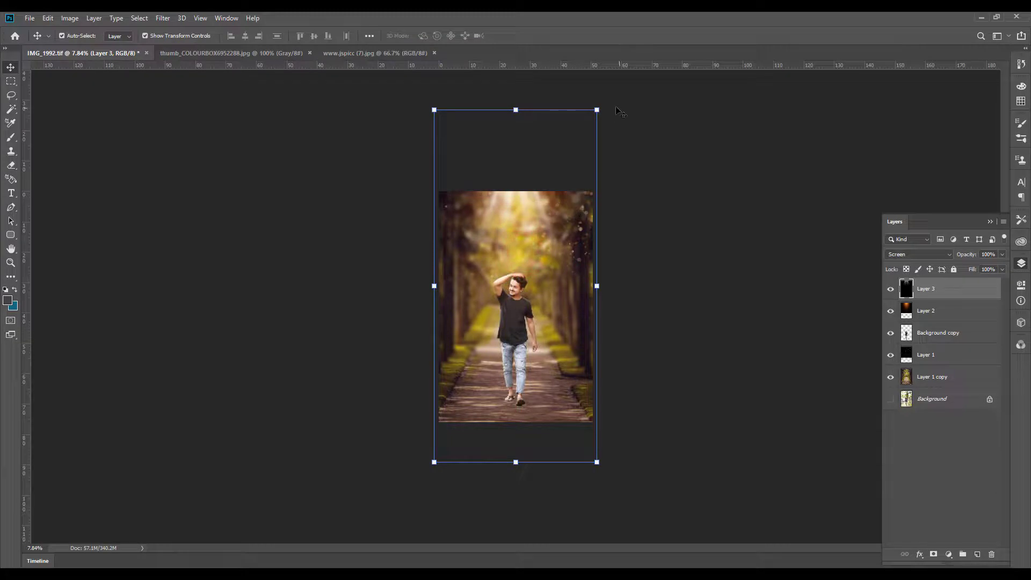
Step: Rotate the light rays about -30°, scale them to roughly 162% and shift them down-right
{"action": "mouse_move", "coordinate": [603, 103]}
{"action": "left_mouse_down"}
{"action": "mouse_move", "coordinate": [505, 206]}
{"action": "mouse_move", "coordinate": [454, 215]}
{"action": "left_mouse_up"}
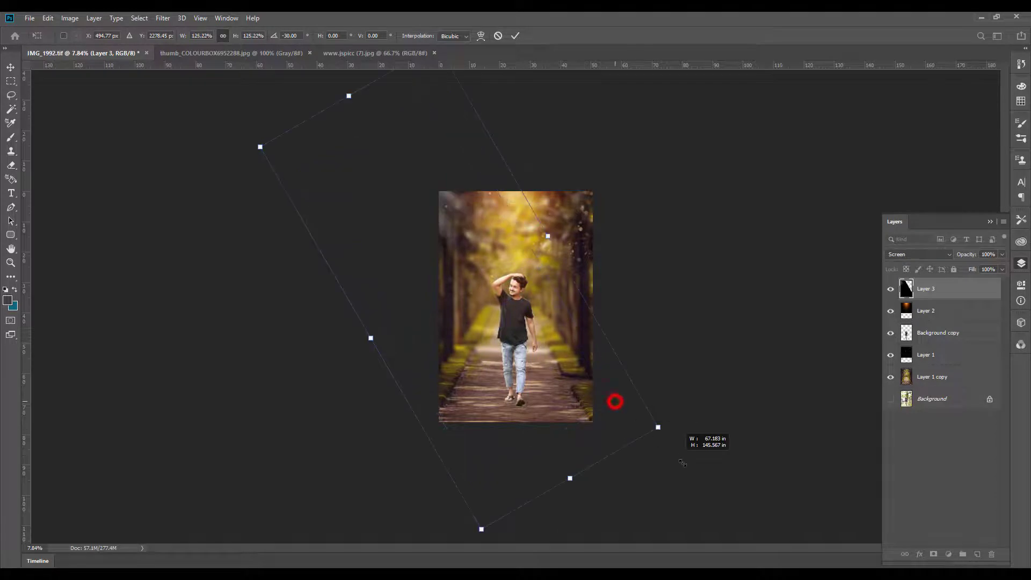
{"action": "left_click_drag", "start_coordinate": [618, 400], "coordinate": [717, 469]}
{"action": "left_click_drag", "start_coordinate": [534, 311], "coordinate": [545, 367]}
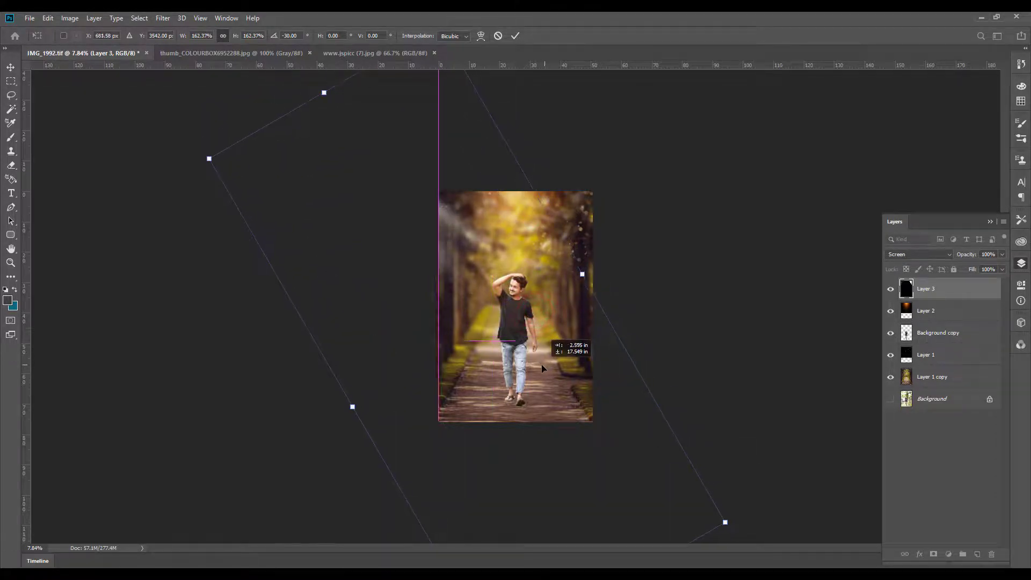
{"action": "key", "text": "Escape"}
{"action": "left_click", "coordinate": [497, 333]}
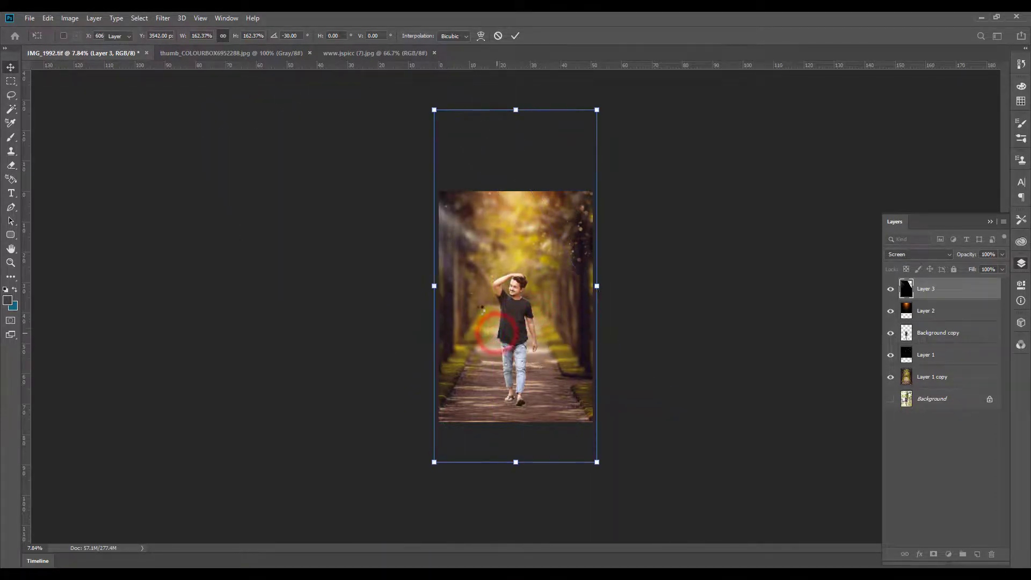
Step: Crop the image to its canvas to trim the excess rays, then fit it on screen
{"action": "key", "text": "Return"}
{"action": "key", "text": "c"}
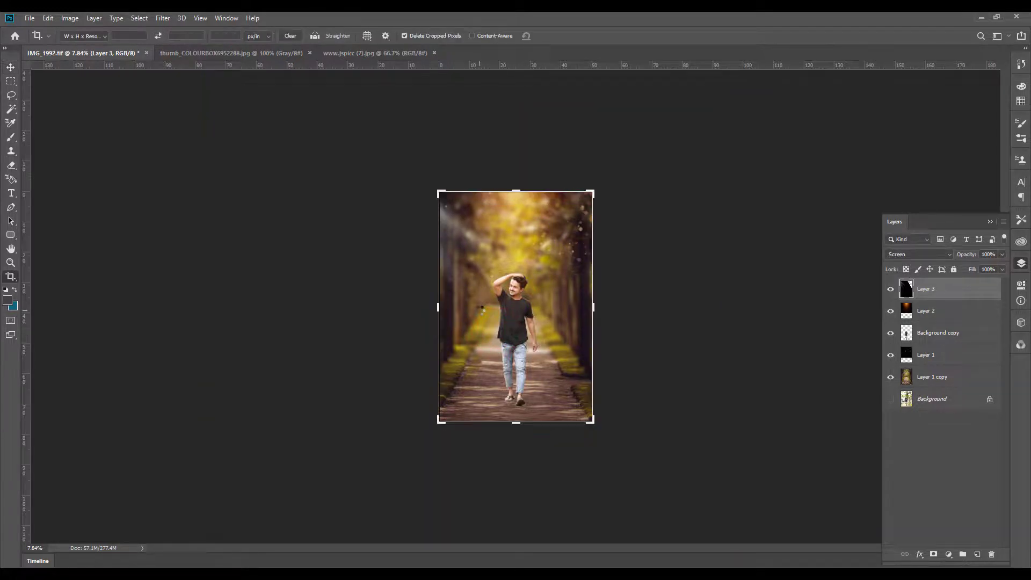
{"action": "key", "text": "Return"}
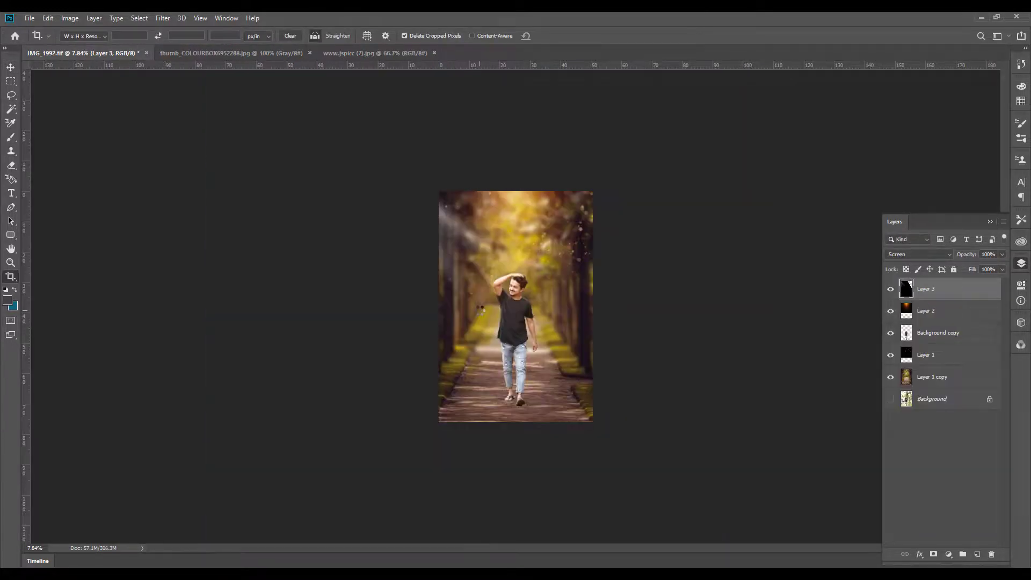
{"action": "key", "text": "ctrl+0"}
{"action": "key", "text": "v"}
{"action": "left_click", "coordinate": [743, 263]}
Step: Zoom in on the man's face and select the orange glow layer, Layer 2
{"action": "left_click", "coordinate": [511, 265]}
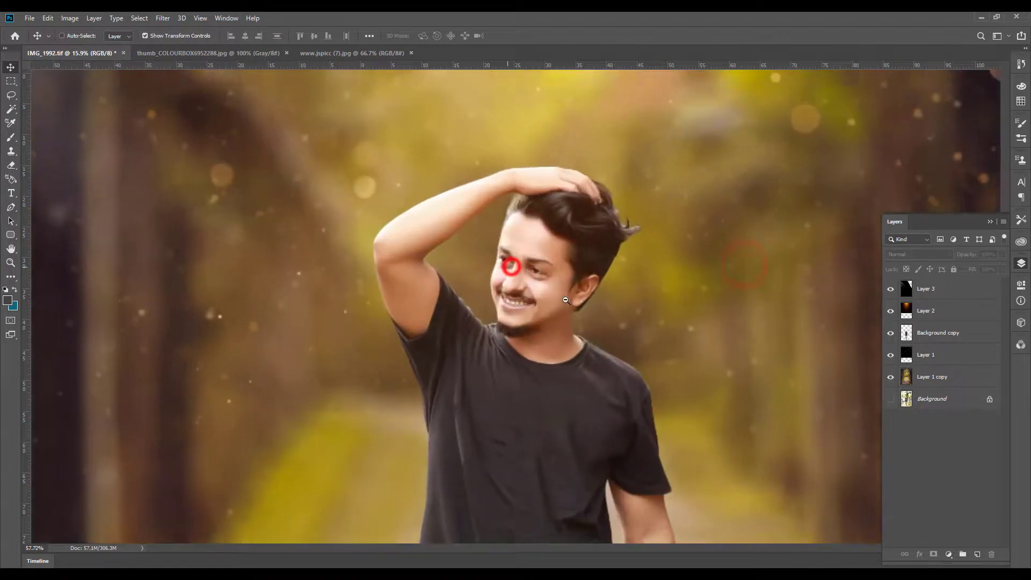
{"action": "scroll", "coordinate": [566, 300], "scroll_direction": "down", "scroll_amount": 1}
{"action": "scroll", "coordinate": [537, 290], "scroll_direction": "down", "scroll_amount": 3}
{"action": "scroll", "coordinate": [508, 281], "scroll_direction": "down", "scroll_amount": 3}
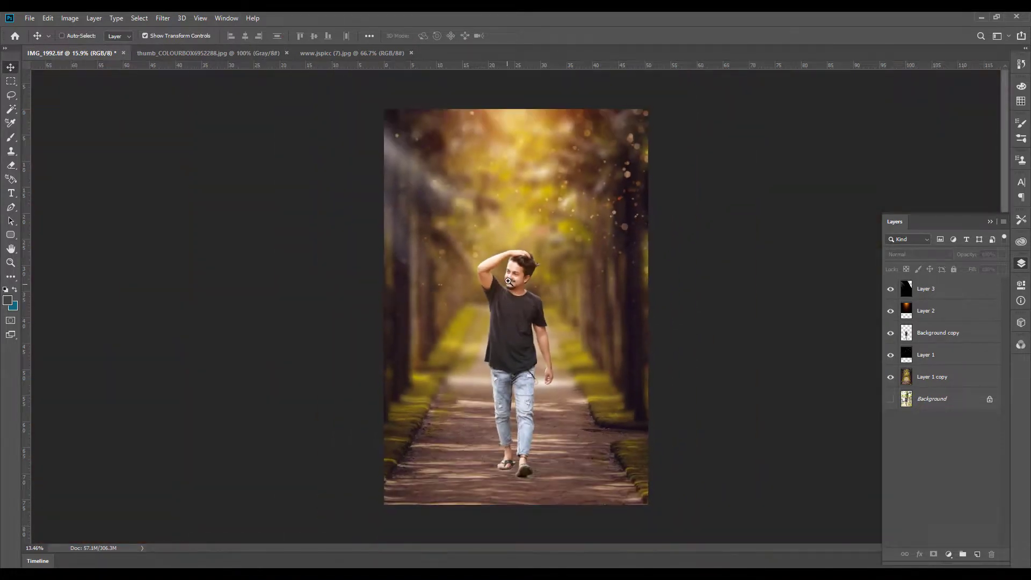
{"action": "key", "text": "ctrl"}
{"action": "left_click", "coordinate": [940, 311]}
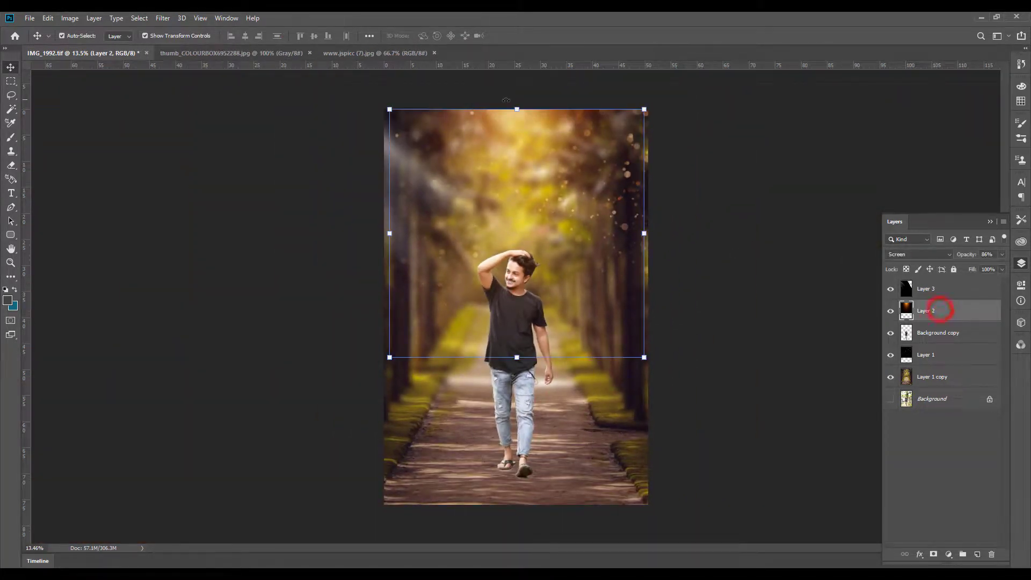
Step: Rotate the orange glow about -30° and distort its corners to stretch it diagonally wider
{"action": "mouse_move", "coordinate": [508, 99]}
{"action": "left_mouse_down"}
{"action": "mouse_move", "coordinate": [500, 168]}
{"action": "mouse_move", "coordinate": [381, 169]}
{"action": "left_mouse_up"}
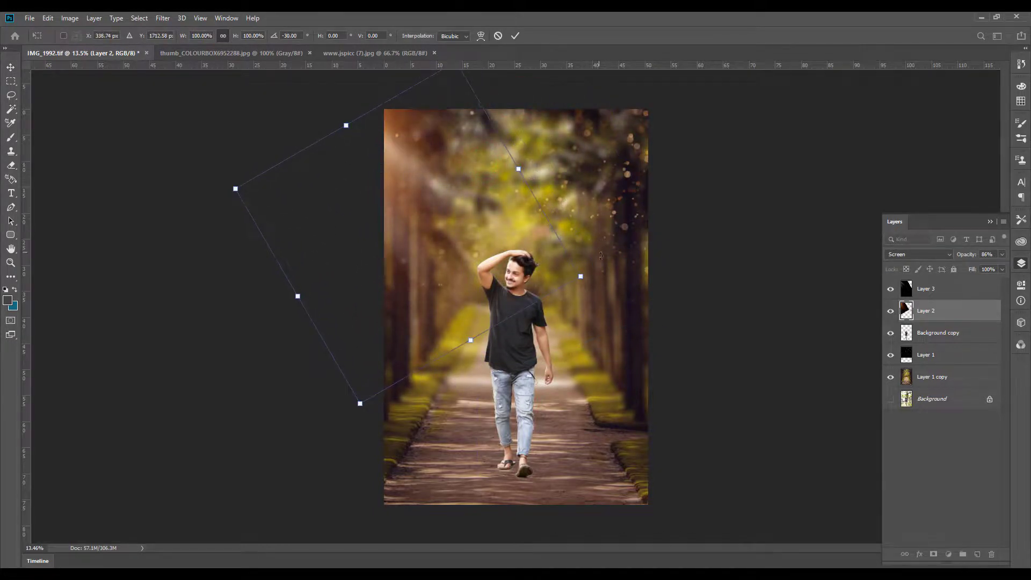
{"action": "left_click_drag", "start_coordinate": [581, 278], "coordinate": [937, 411]}
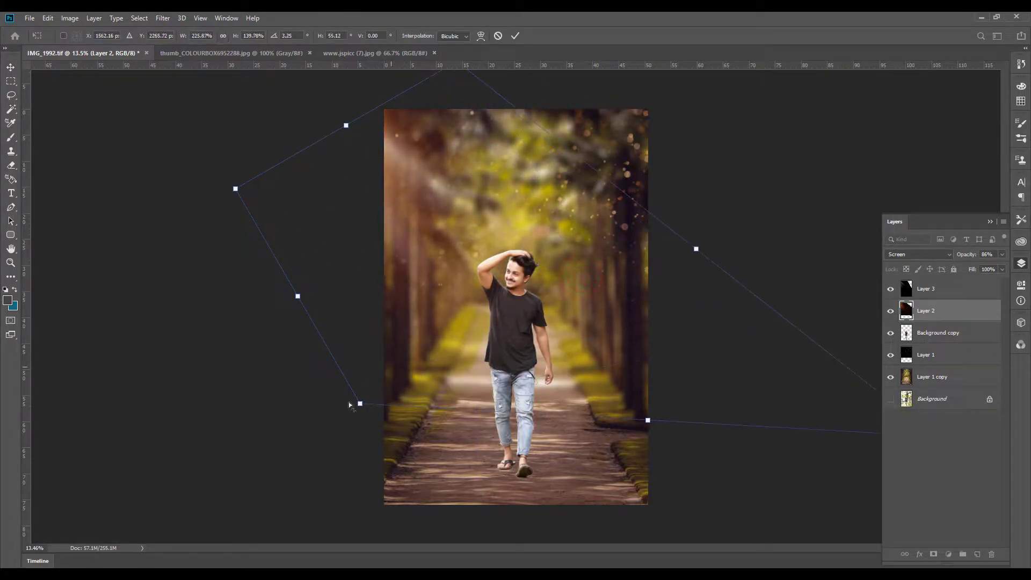
{"action": "left_click_drag", "start_coordinate": [361, 403], "coordinate": [374, 343]}
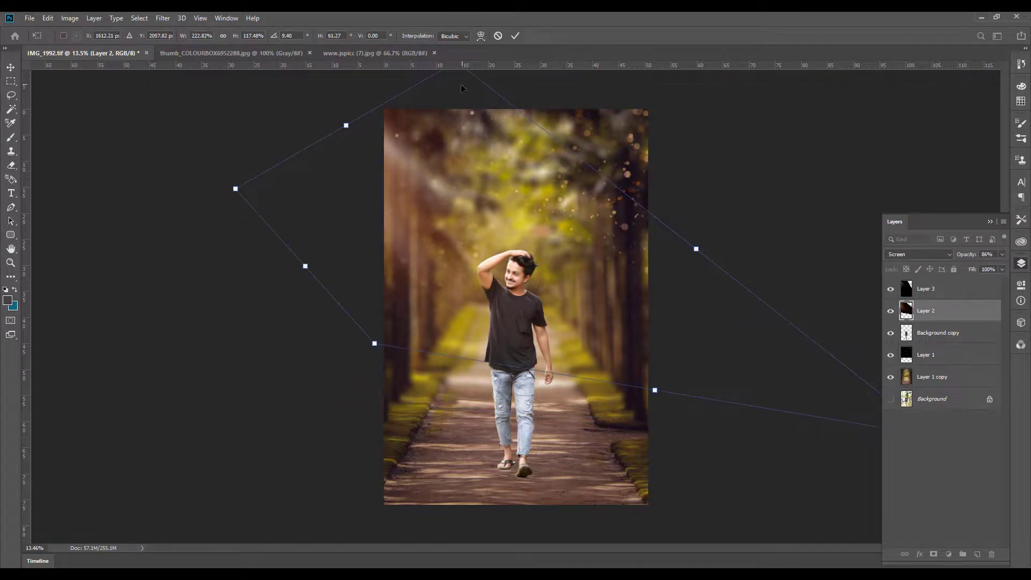
{"action": "scroll", "coordinate": [543, 194], "scroll_direction": "down", "scroll_amount": 1}
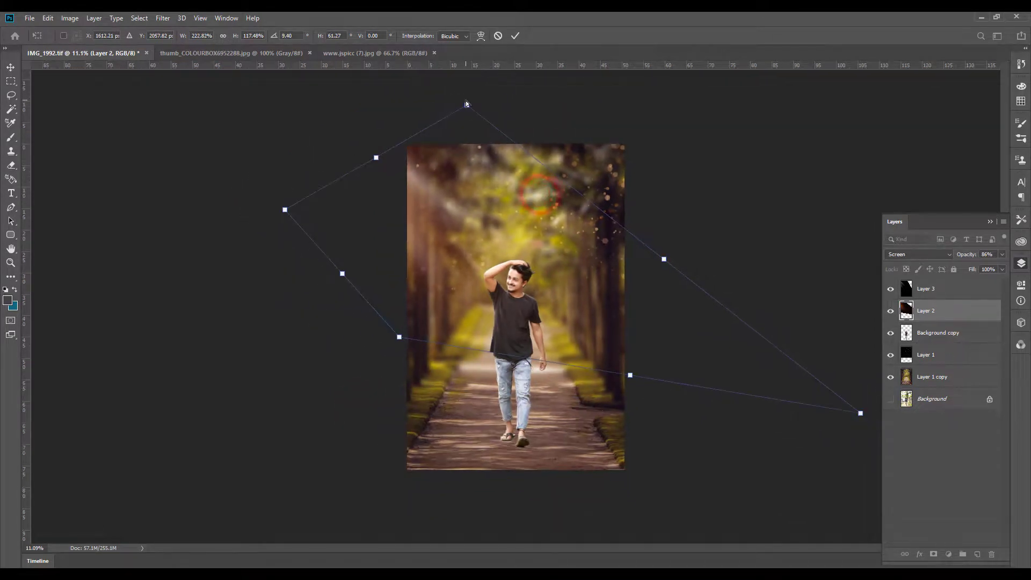
{"action": "left_click_drag", "start_coordinate": [465, 101], "coordinate": [462, 134]}
{"action": "left_click_drag", "start_coordinate": [284, 209], "coordinate": [299, 148]}
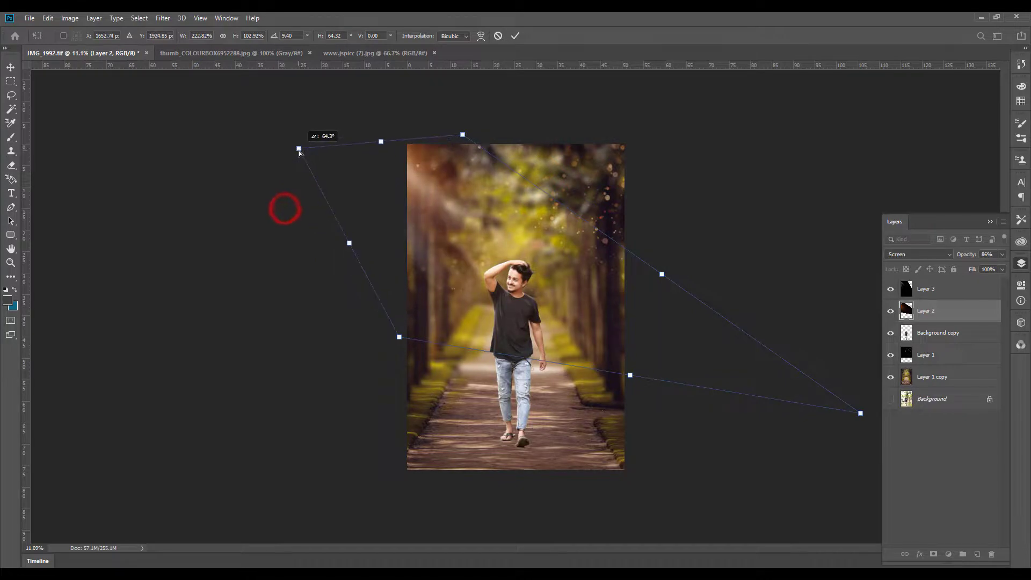
{"action": "double_click", "coordinate": [617, 307]}
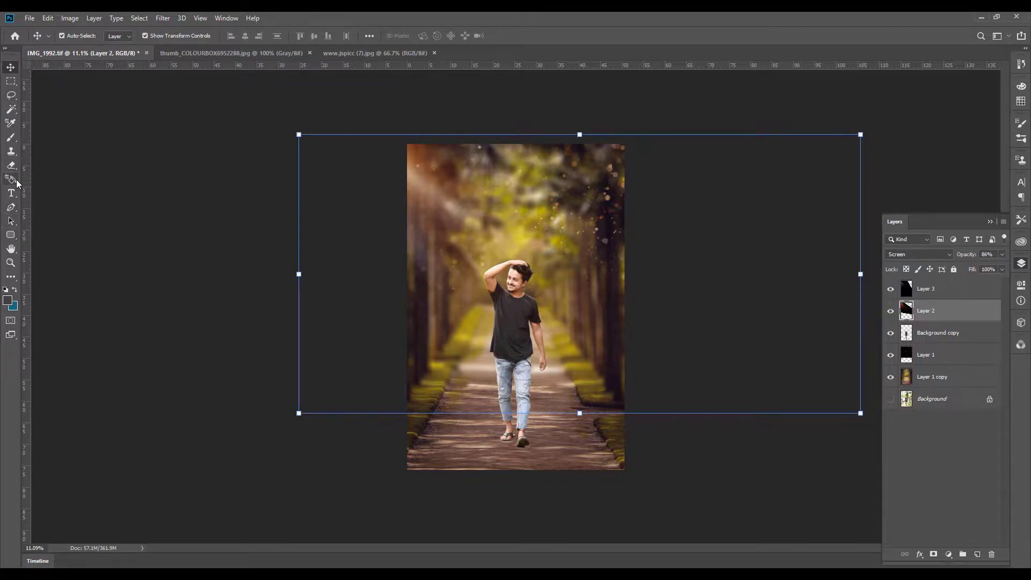
Step: Crop the canvas back to frame and fit the whole image in view
{"action": "key", "text": "c"}
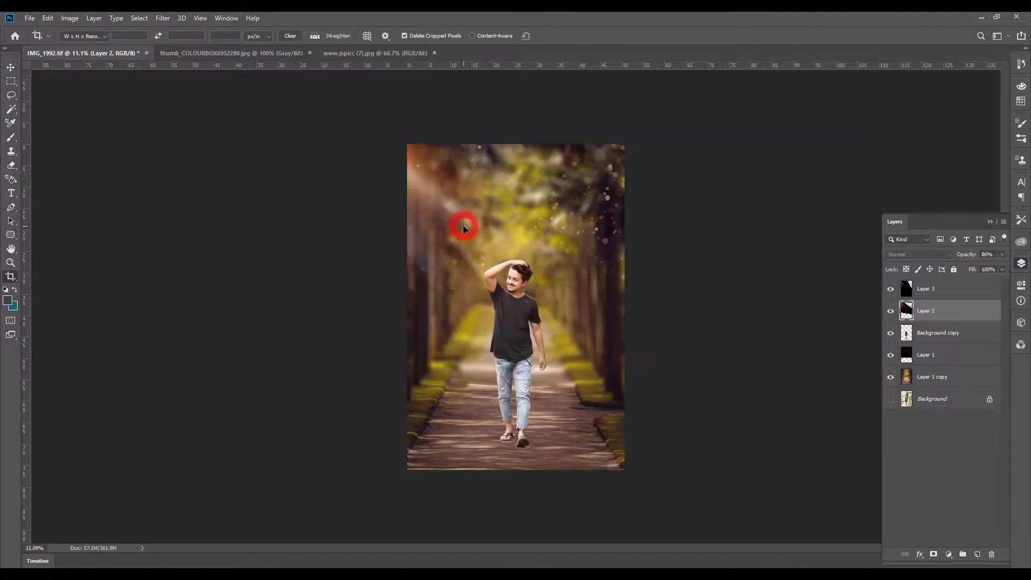
{"action": "key", "text": "v"}
{"action": "key", "text": "ctrl+0"}
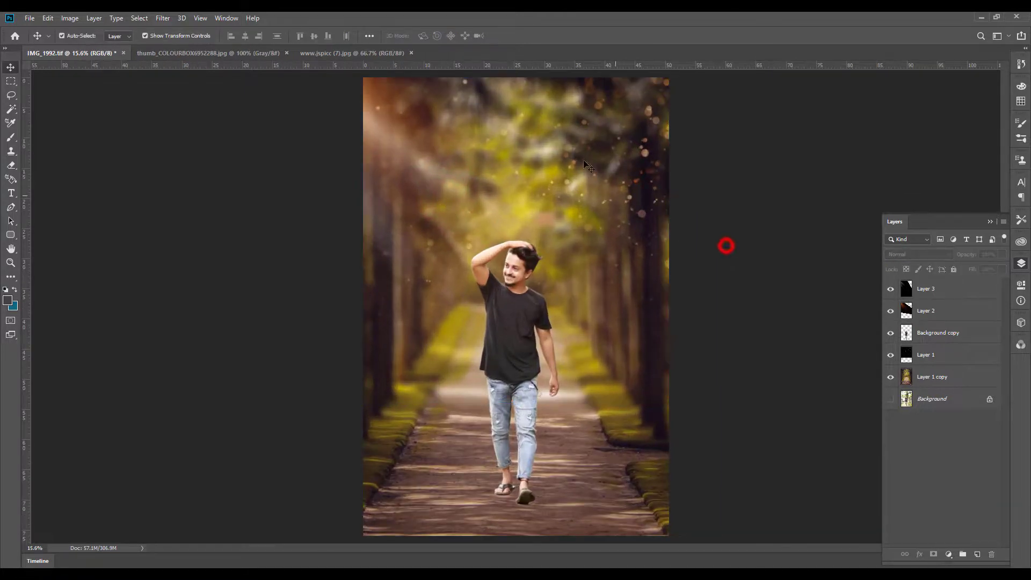
Step: Hide the light rays, glow and cut-out man layers to compare against the original background
{"action": "left_click_drag", "start_coordinate": [513, 237], "coordinate": [661, 272]}
{"action": "left_click_drag", "start_coordinate": [508, 370], "coordinate": [460, 369]}
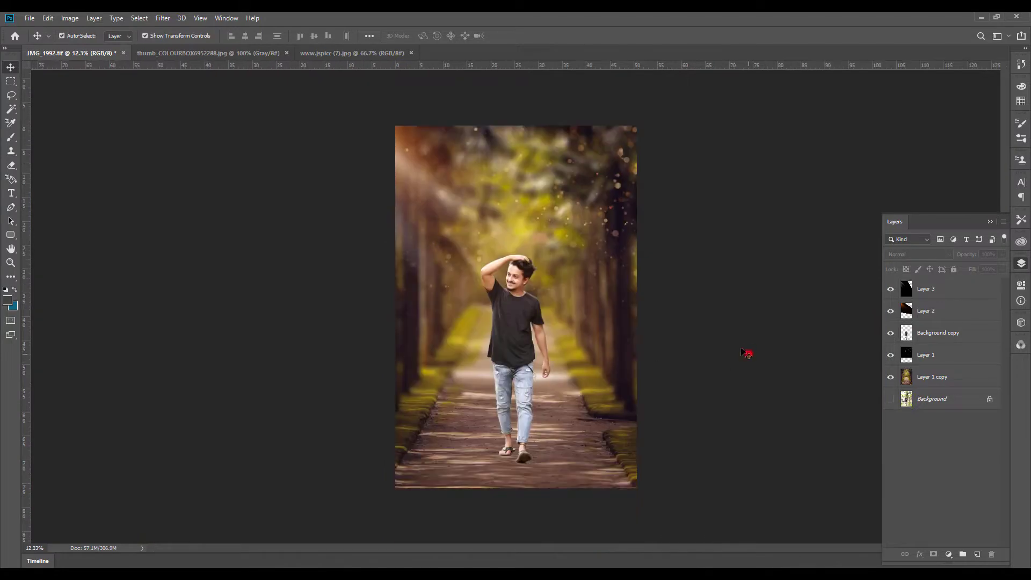
{"action": "left_click", "coordinate": [748, 352]}
{"action": "key", "text": "ctrl+0"}
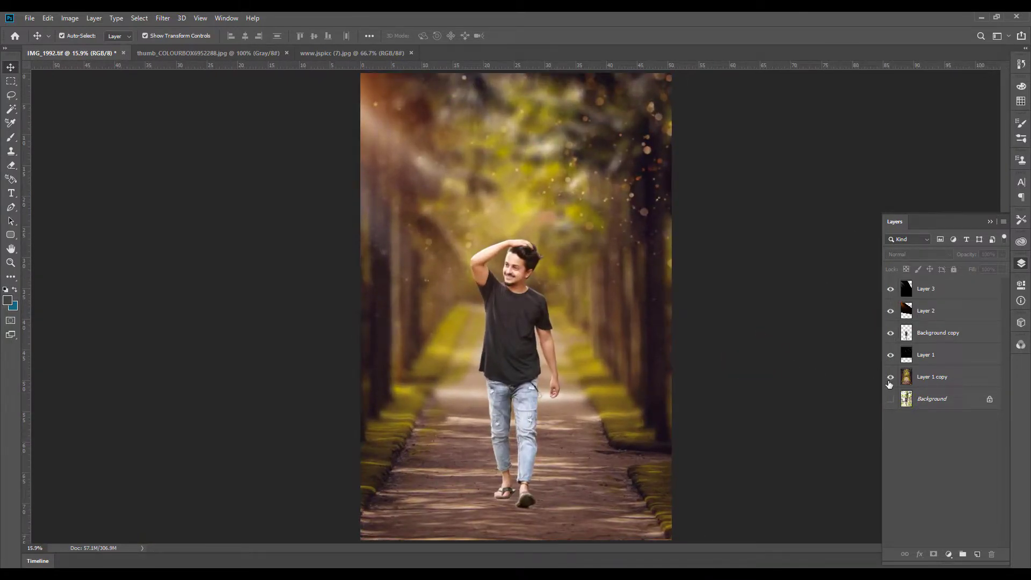
{"action": "left_click", "coordinate": [891, 398]}
{"action": "left_click_drag", "start_coordinate": [890, 333], "coordinate": [889, 276]}
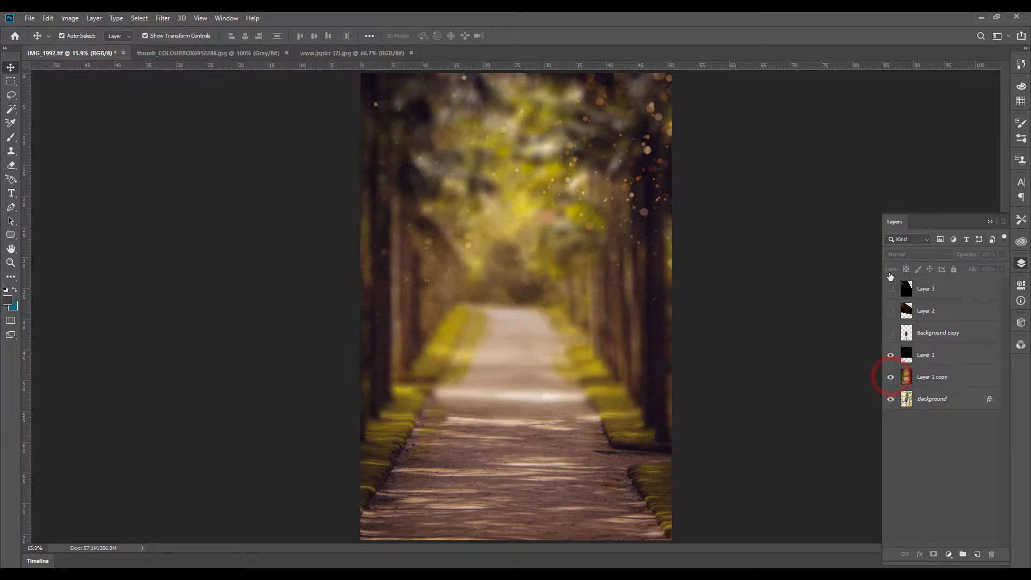